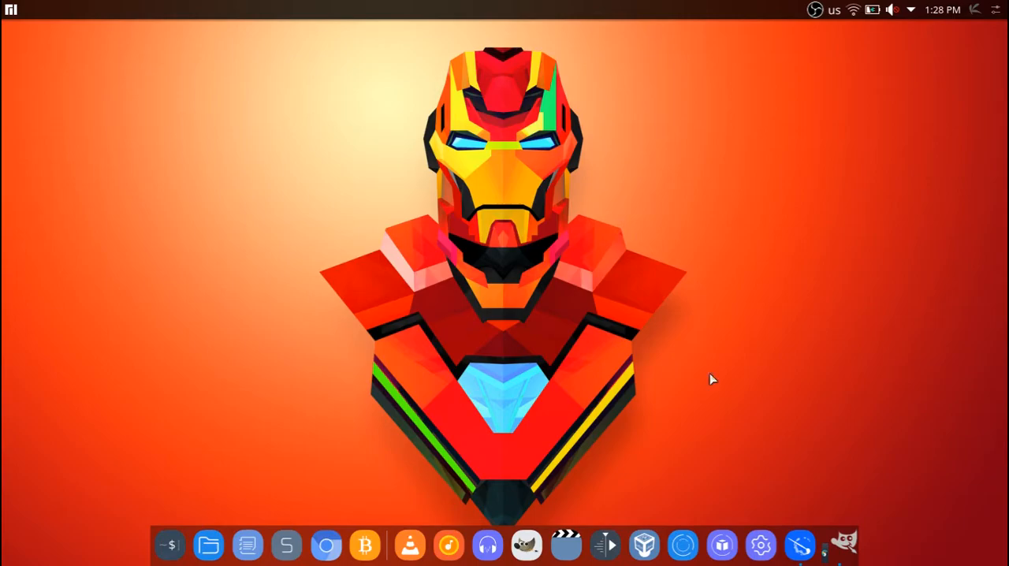
Open Krita and create a new 1600 by 1200 pixel RGB/Alpha document.
left_click(799, 546)
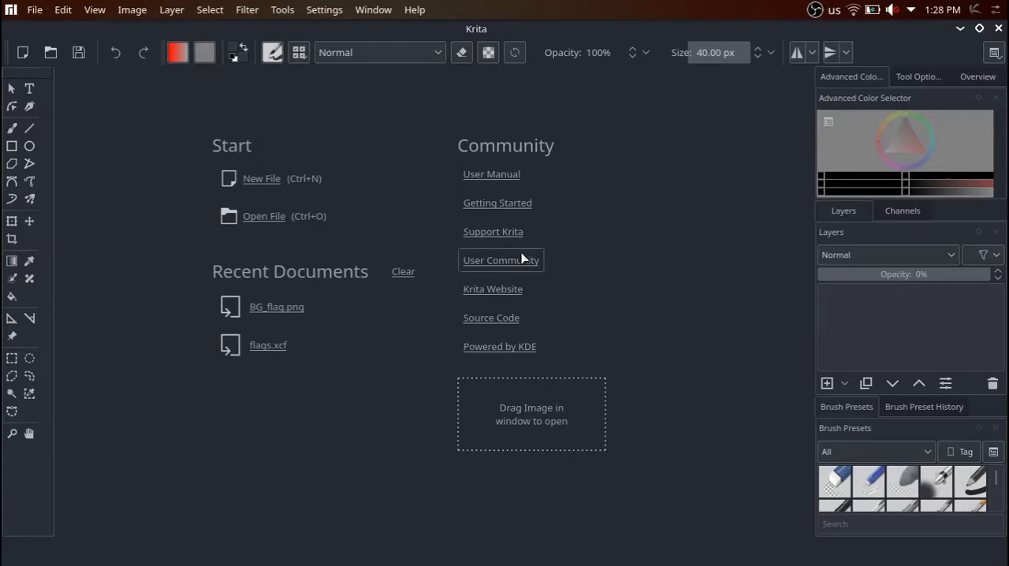
key("ctrl+n")
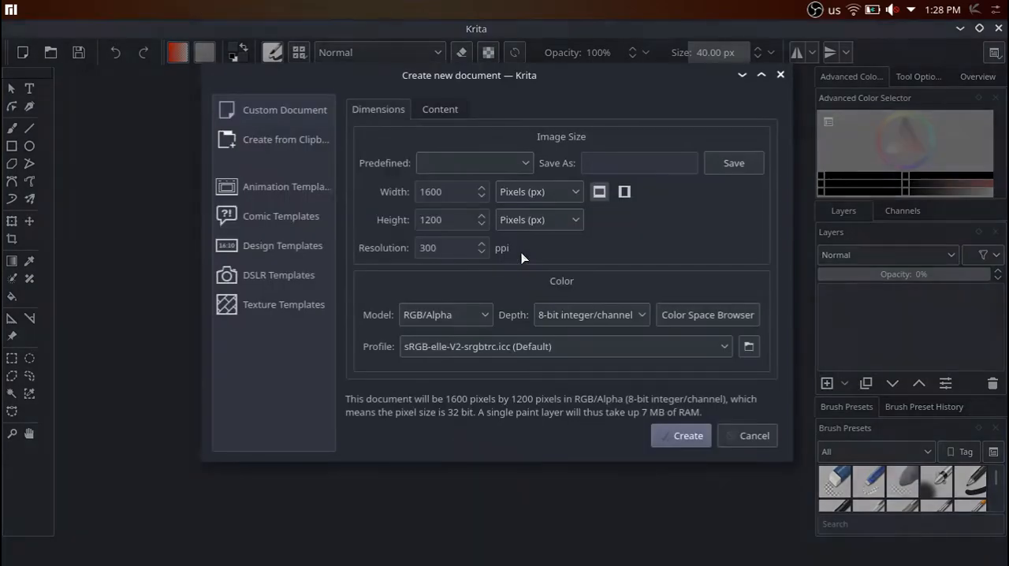
left_click(678, 437)
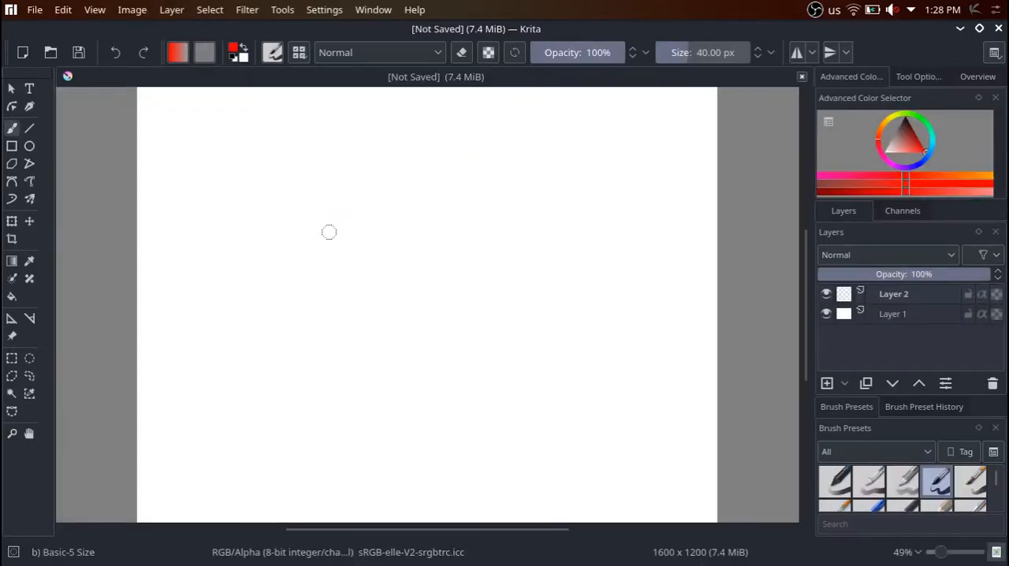
Paint a red freehand zigzag on the canvas and close Krita without saving.
mouse_move(352, 178)
left_mouse_down()
mouse_move(429, 174)
mouse_move(237, 259)
mouse_move(465, 276)
mouse_move(379, 331)
mouse_move(424, 377)
mouse_move(468, 387)
mouse_move(569, 334)
left_mouse_up()
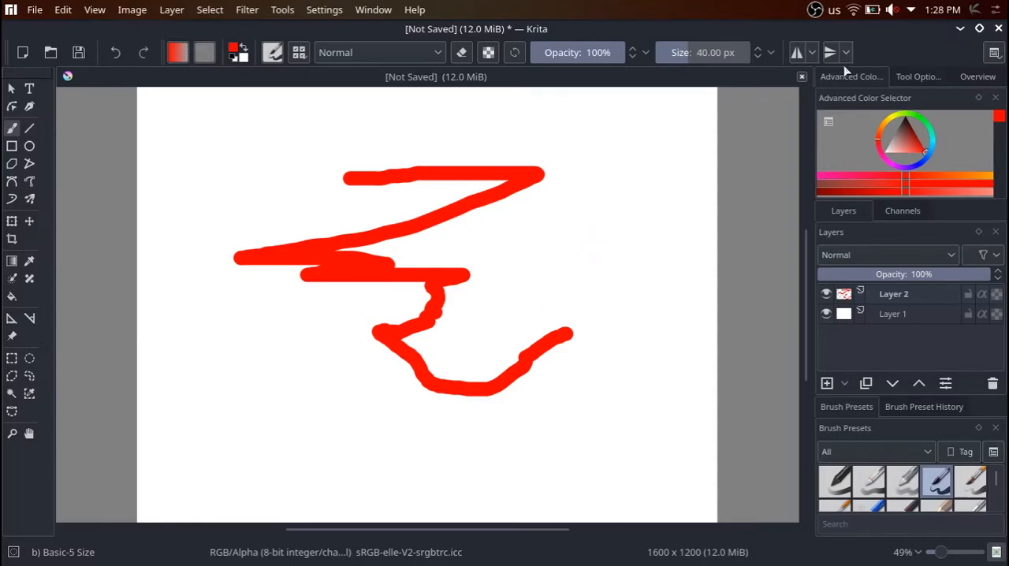
left_click(997, 28)
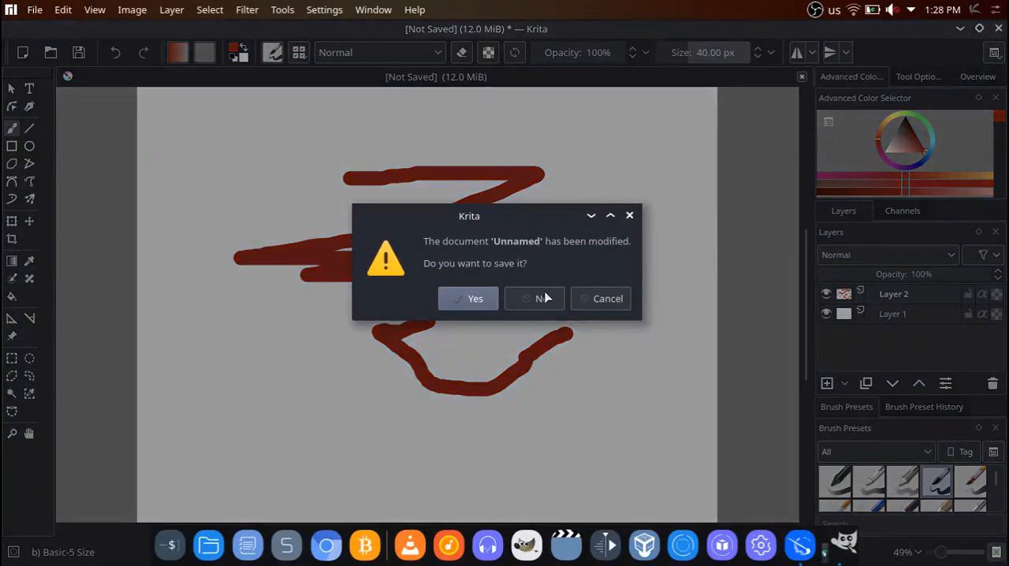
left_click(545, 298)
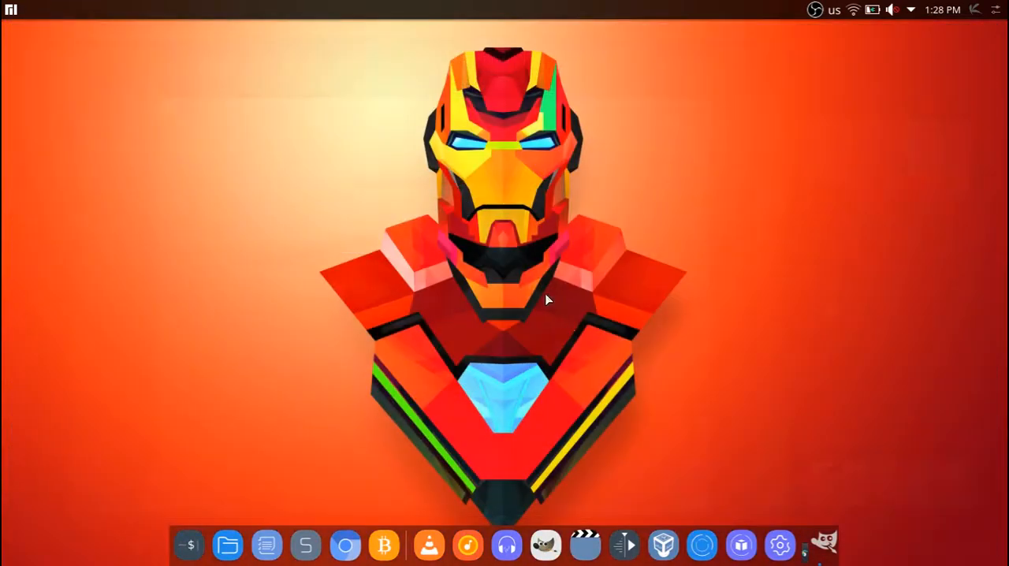
Switch to GIMP and examine the penguin logo in thumbnails.xcf up close and as part of the whole canvas.
left_click(820, 540)
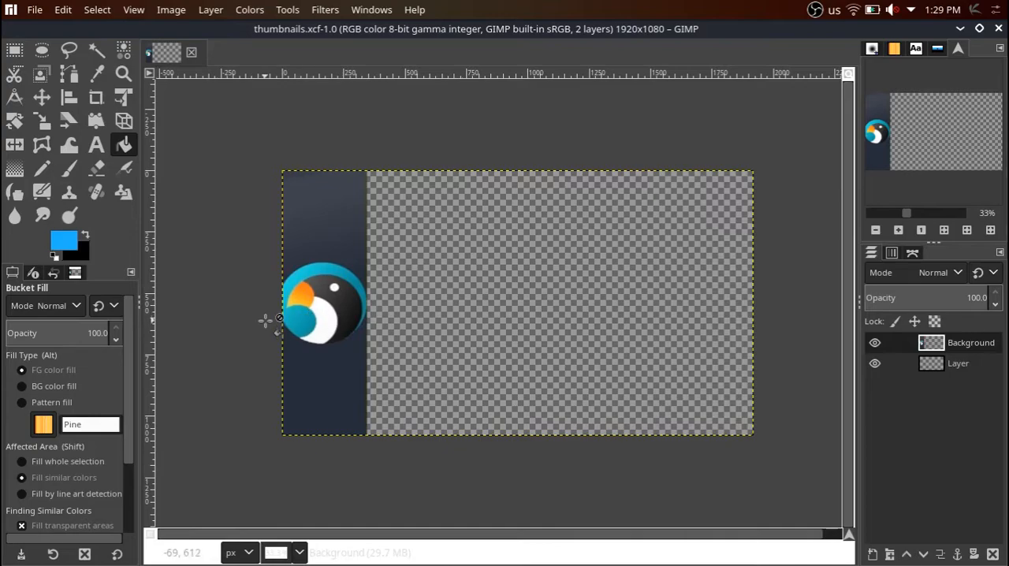
scroll(273, 312, "up", 3)
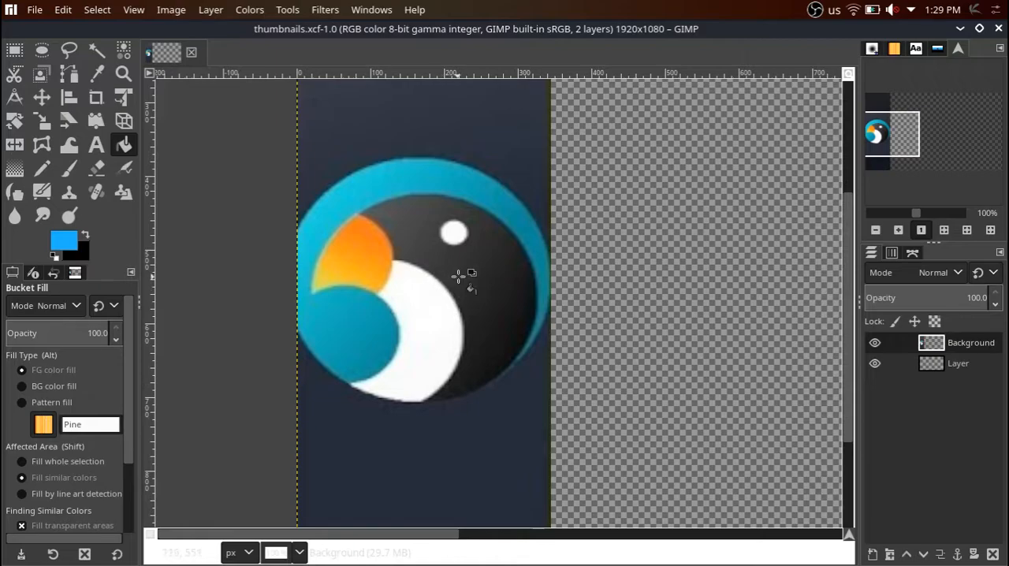
scroll(477, 273, "down", 2)
scroll(457, 275, "up", 2)
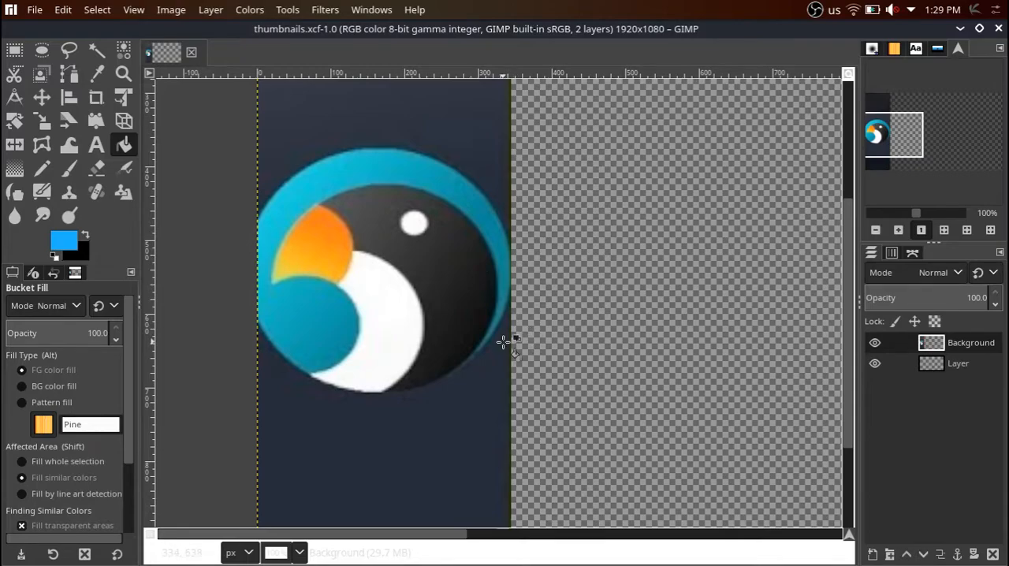
scroll(505, 339, "down", 4)
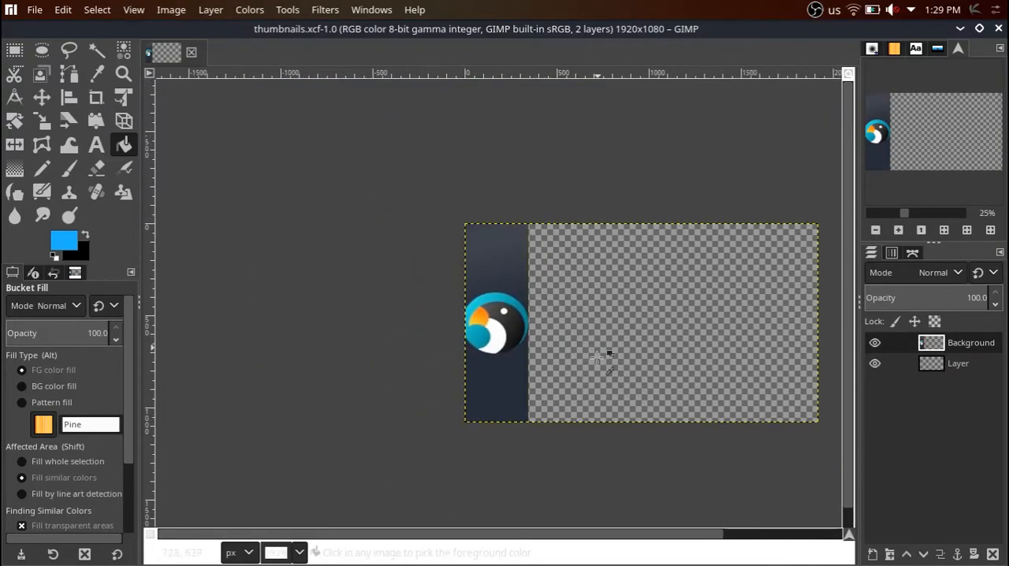
left_click_drag(545, 534, 602, 535)
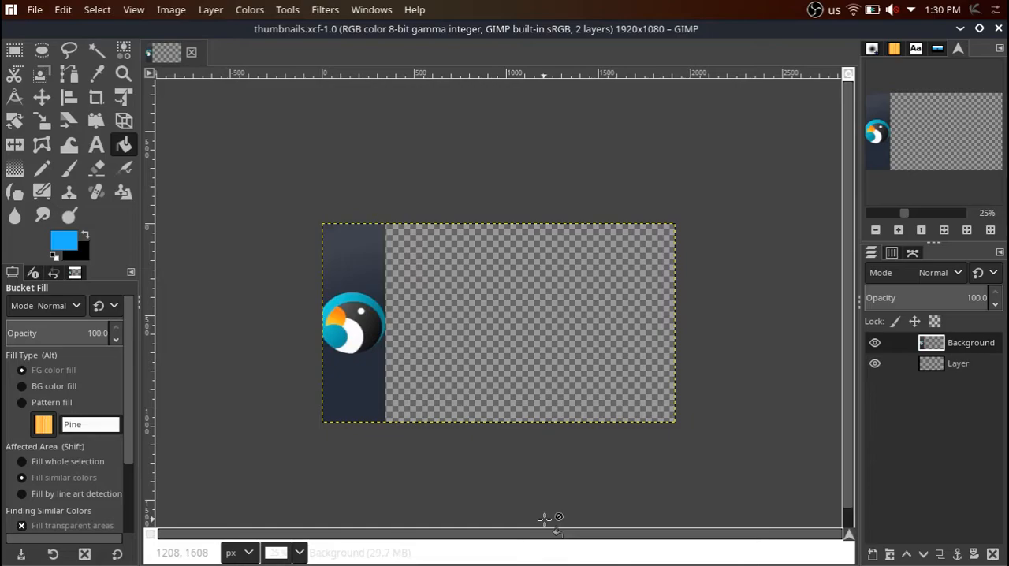
scroll(617, 403, "down", 1)
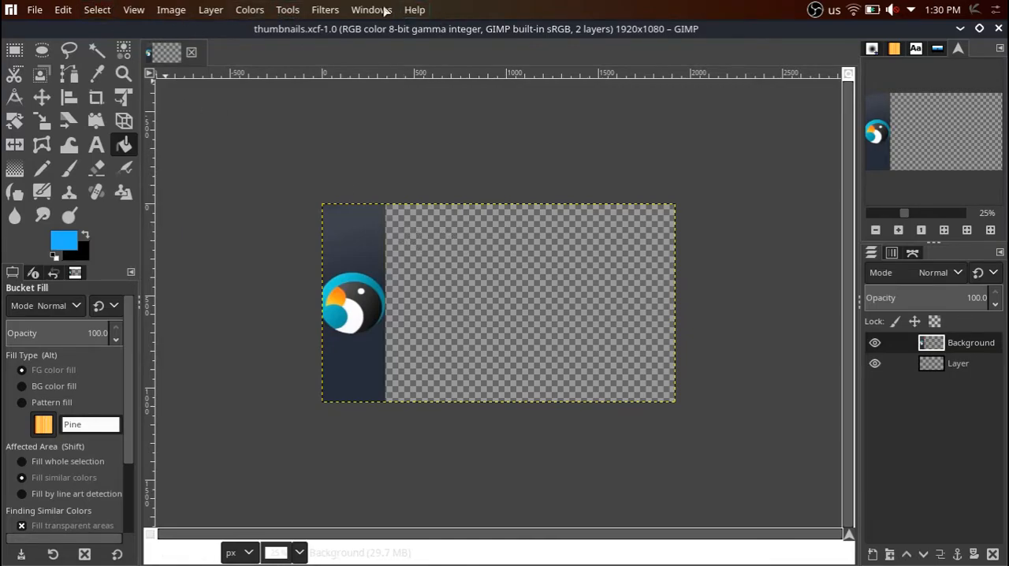
In the interface theme preferences, try the Light and System themes and switch back to Dark.
left_click(40, 11)
mouse_move(60, 11)
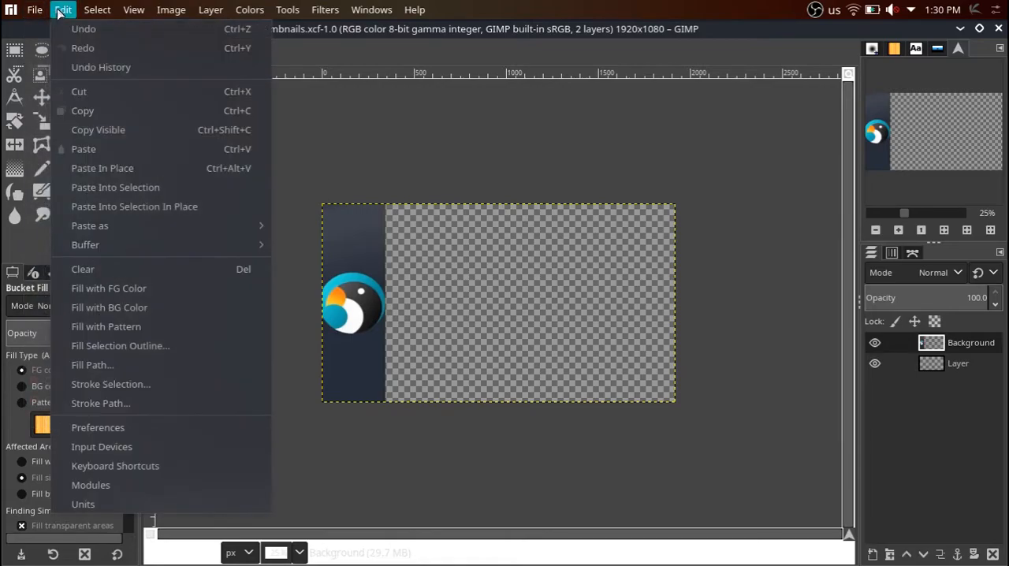
left_click(136, 432)
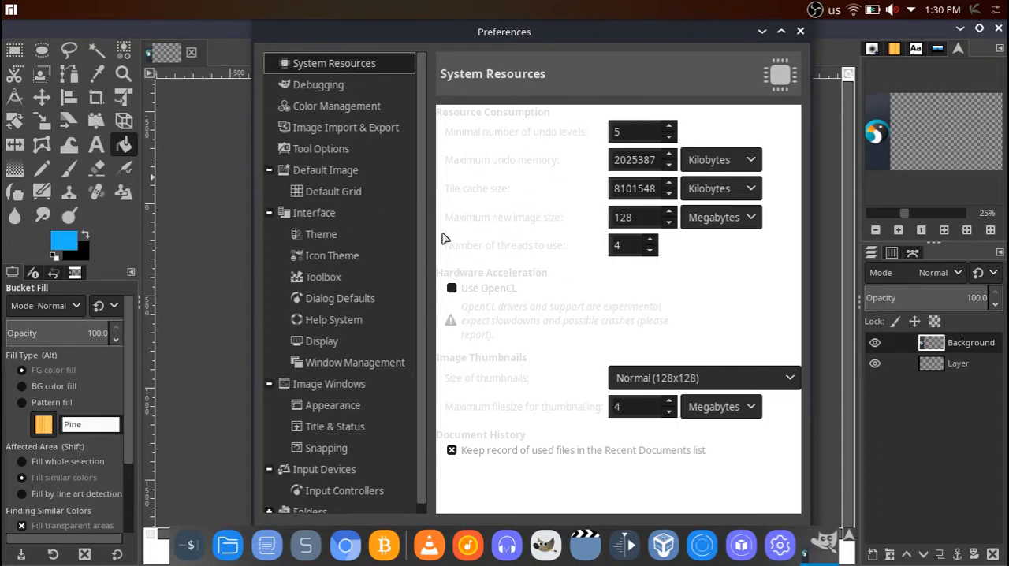
left_click(311, 237)
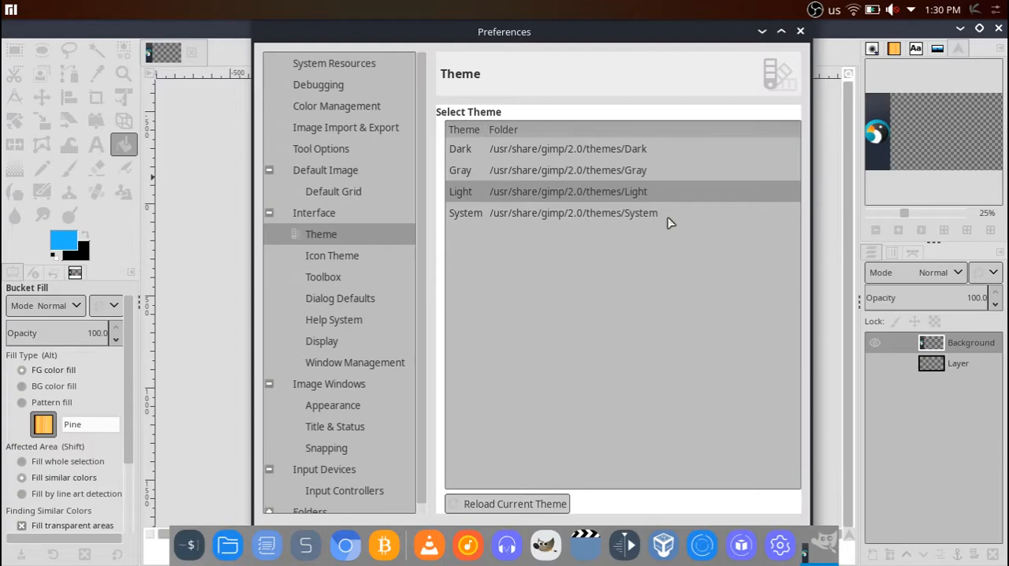
left_click(667, 223)
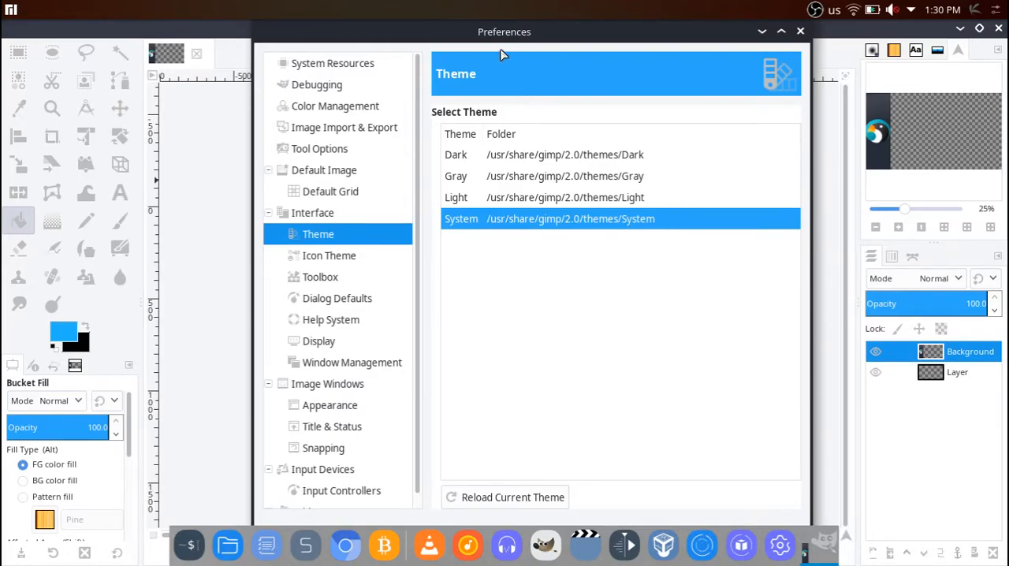
left_click_drag(490, 45, 438, 39)
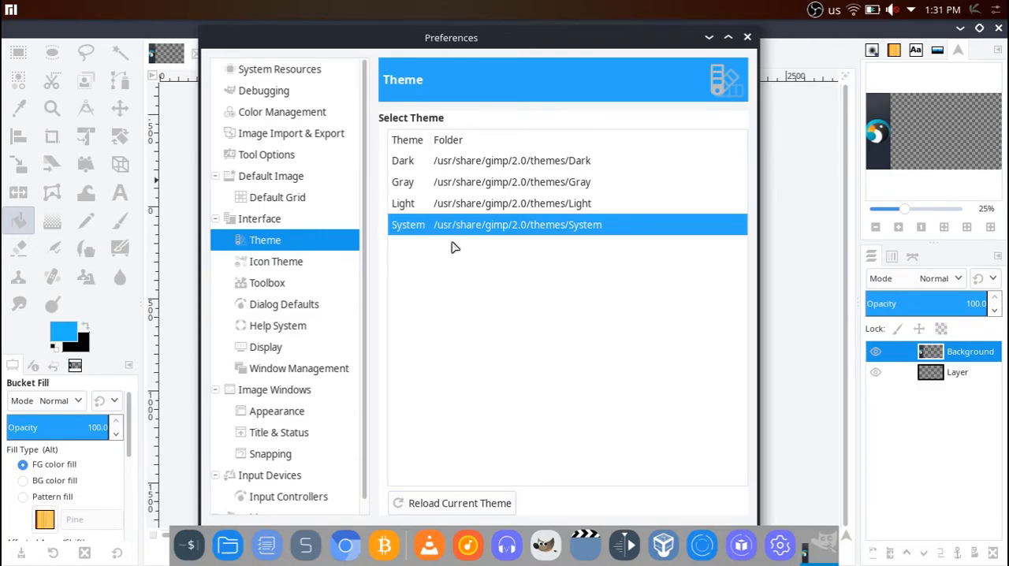
left_click(455, 165)
left_click_drag(365, 45, 385, 45)
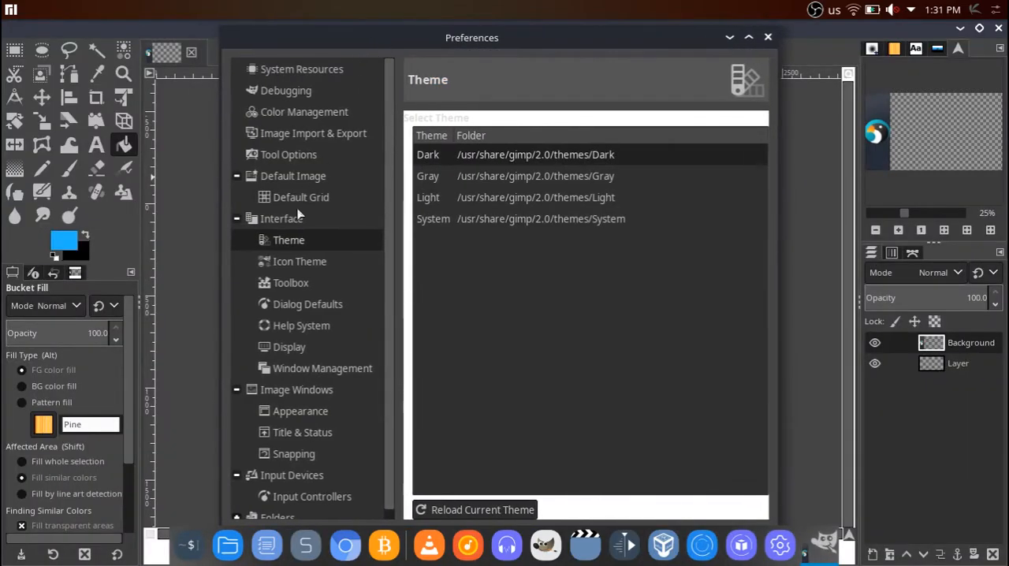
Try the Legacy, Color and Symbolic-Inverted icon themes, return to Symbolic, and view the icon size options.
left_click(315, 261)
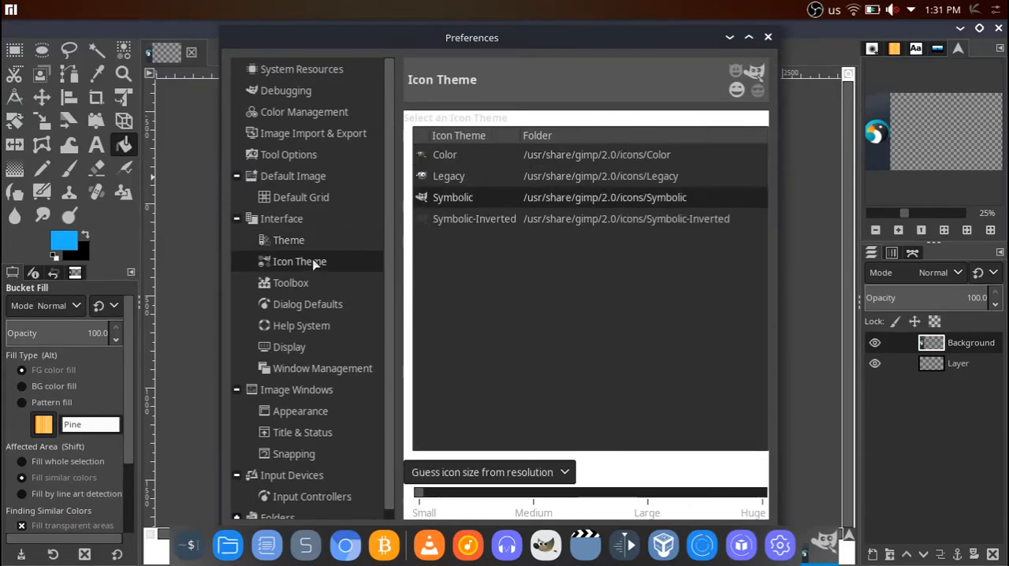
left_click(455, 178)
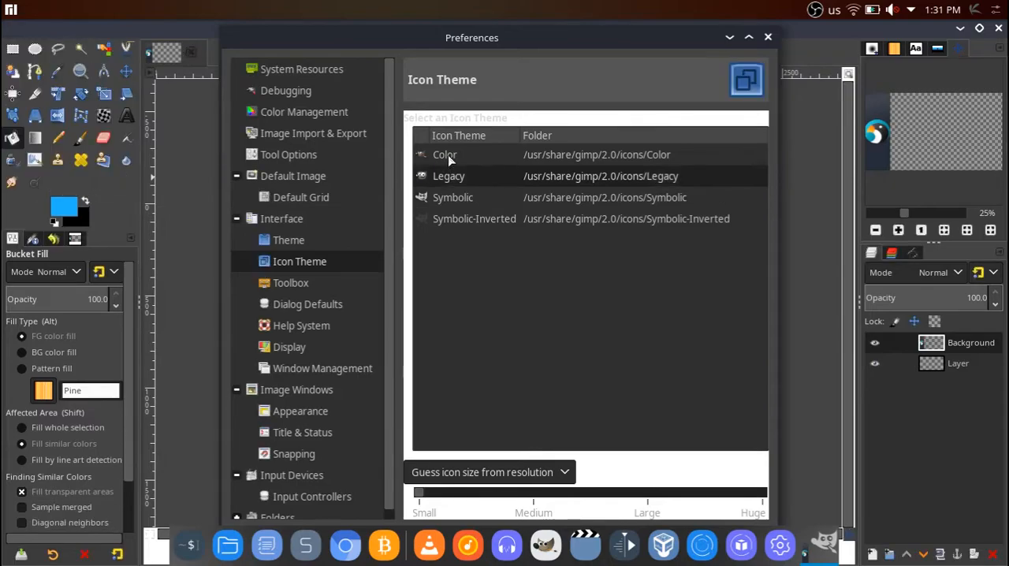
left_click(450, 161)
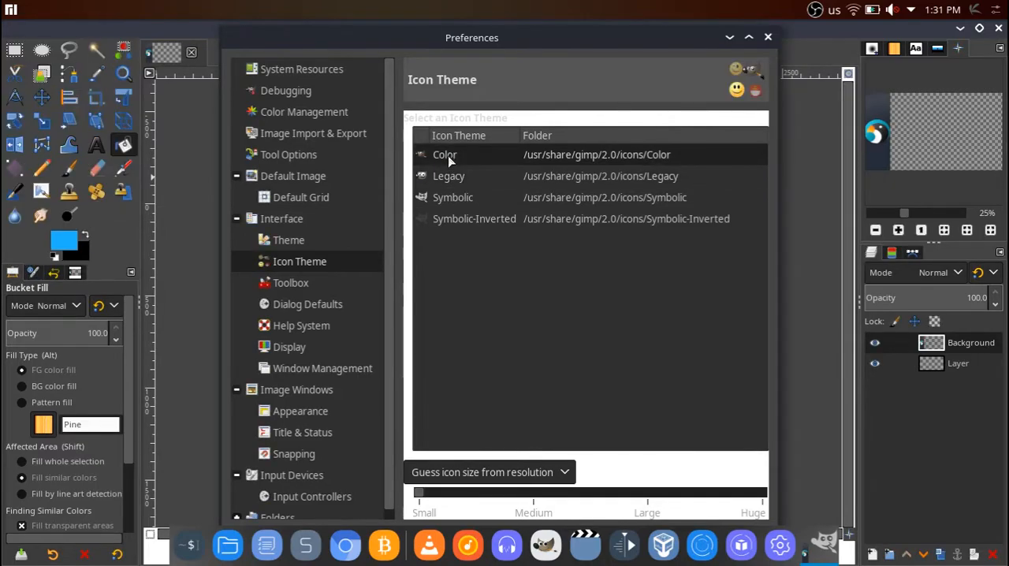
left_click(471, 219)
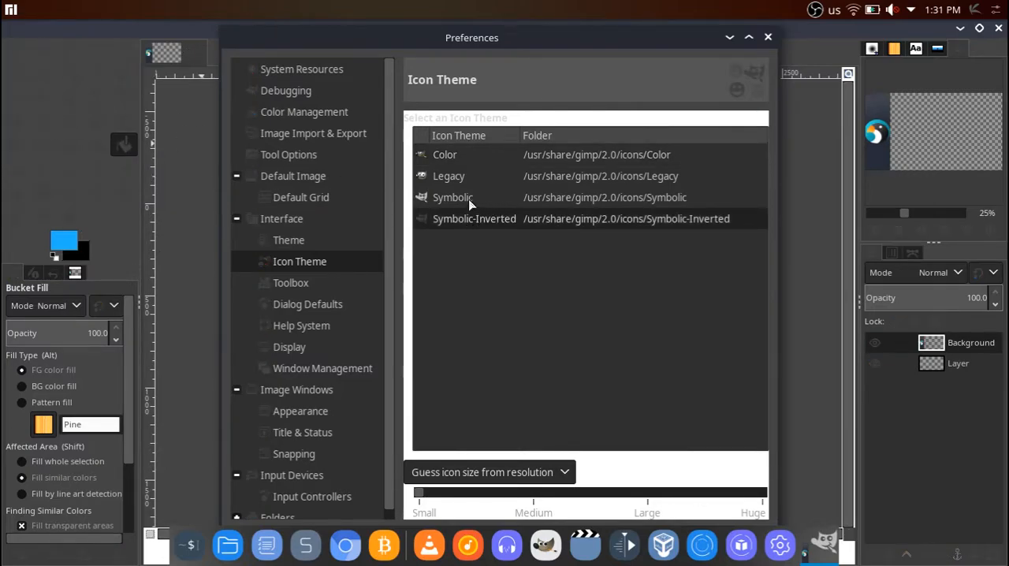
left_click(469, 202)
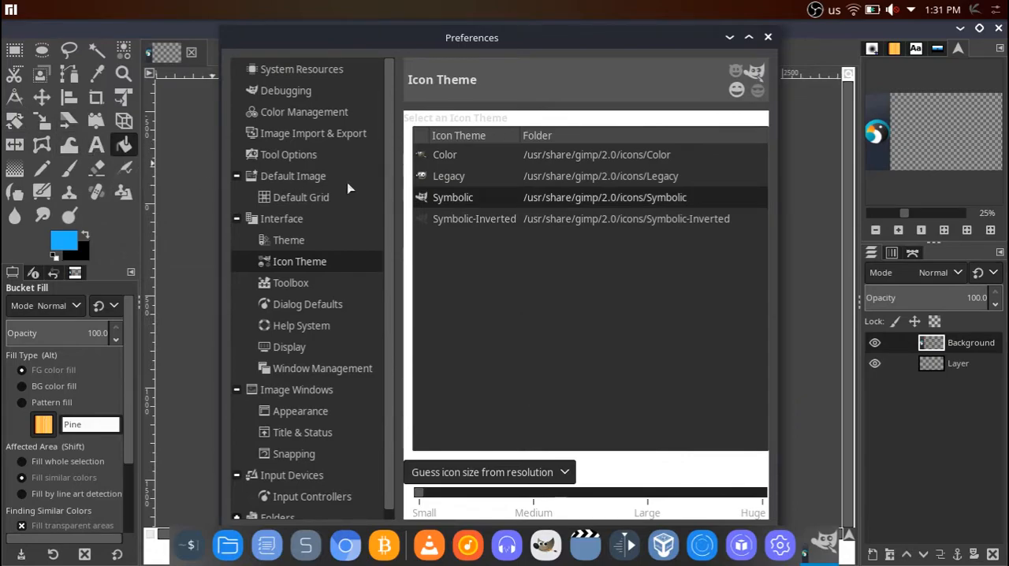
left_click(511, 472)
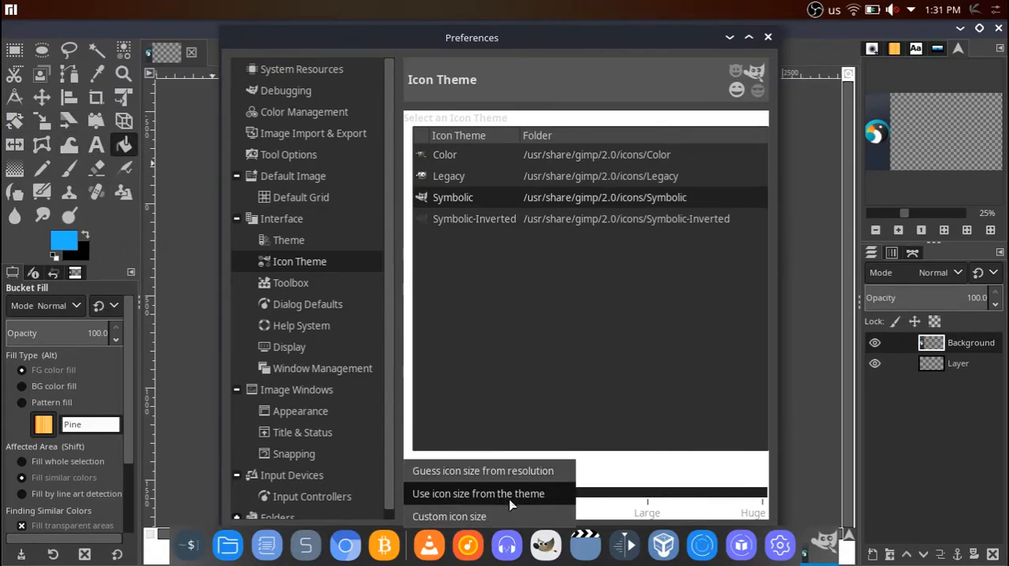
Switch the GIMP logo in the toolbox on and off again in the toolbox preferences and close the preferences.
left_click(291, 282)
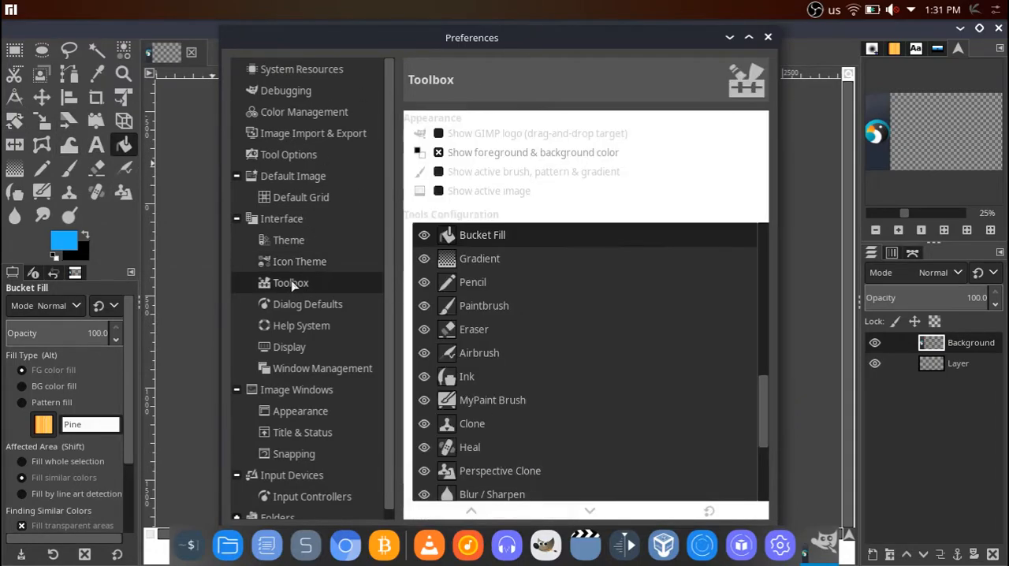
left_click(438, 134)
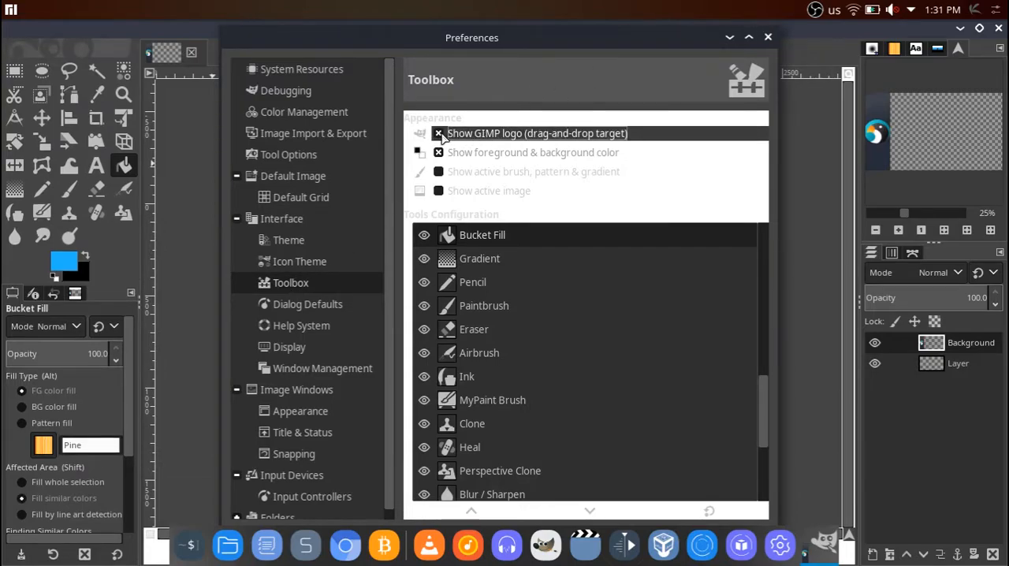
left_click(439, 134)
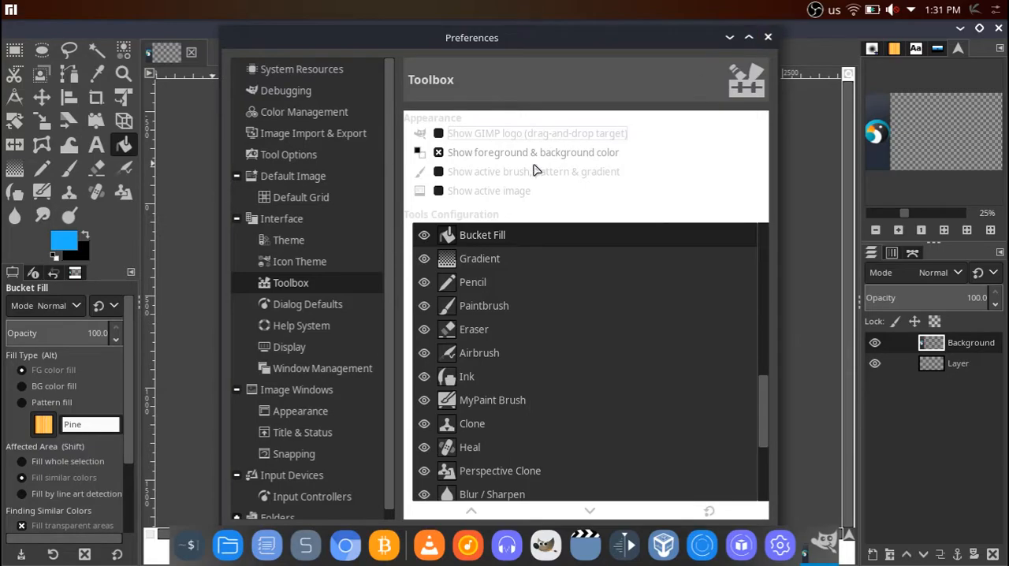
left_click(767, 37)
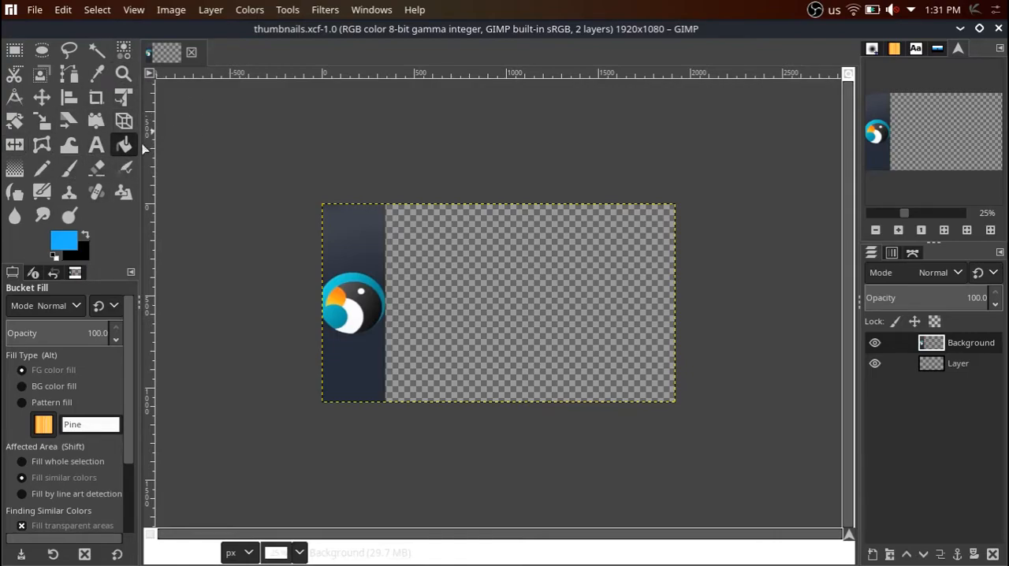
Swap the foreground and background colors and back, and look through the Bucket Fill tool options.
left_click(85, 235)
left_click(85, 235)
scroll(132, 344, "down", 3)
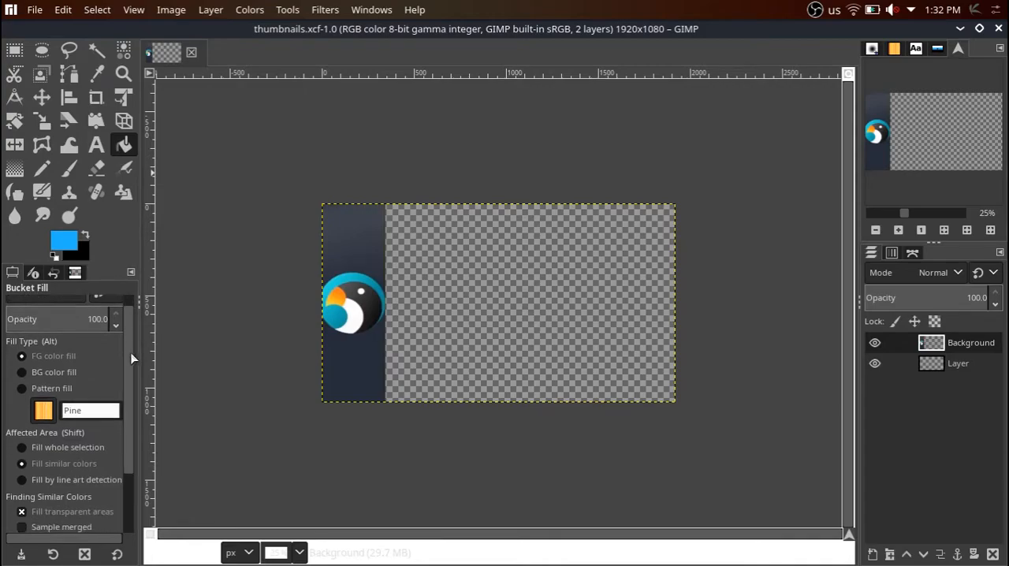
scroll(131, 353, "up", 3)
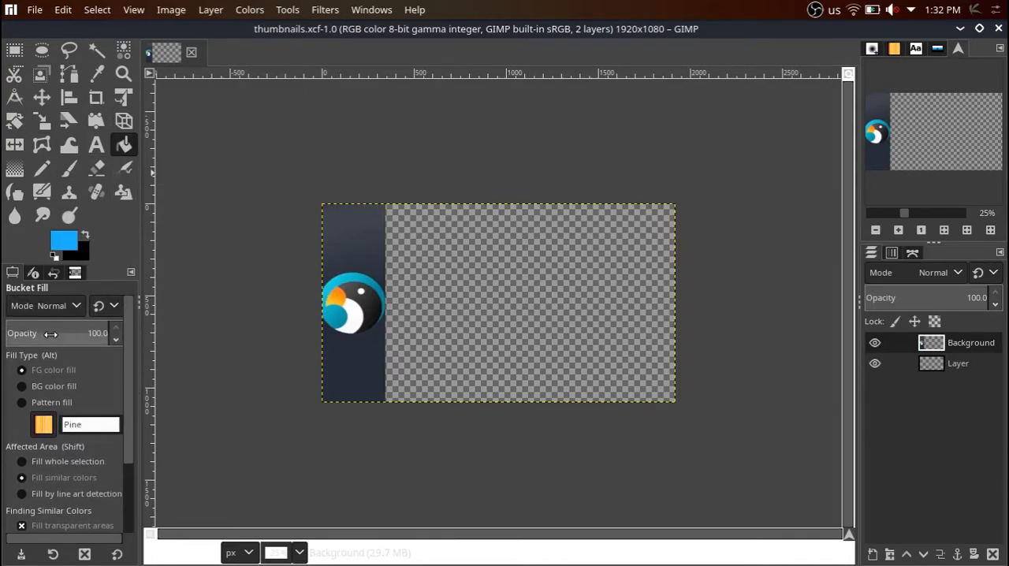
scroll(131, 490, "down", 3)
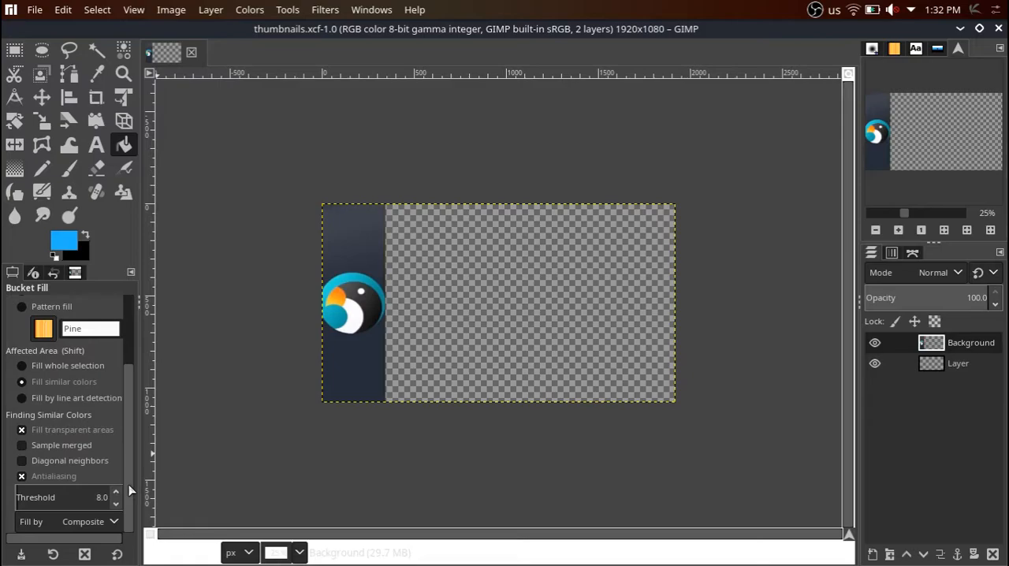
scroll(131, 493, "up", 3)
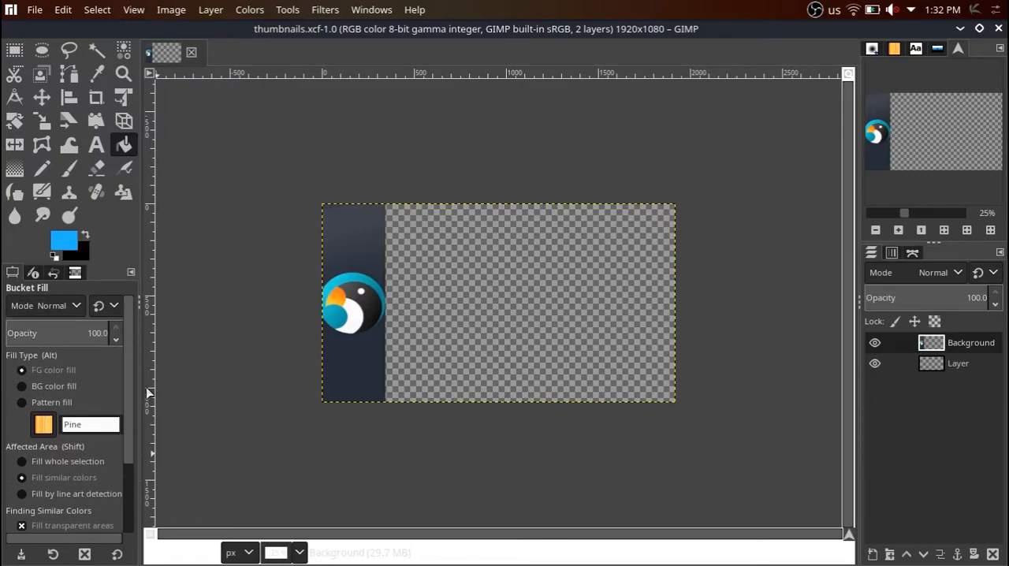
View the device status, undo history and images docks and return to the tool options.
left_click(32, 273)
left_click(52, 273)
left_click(75, 272)
left_click(12, 273)
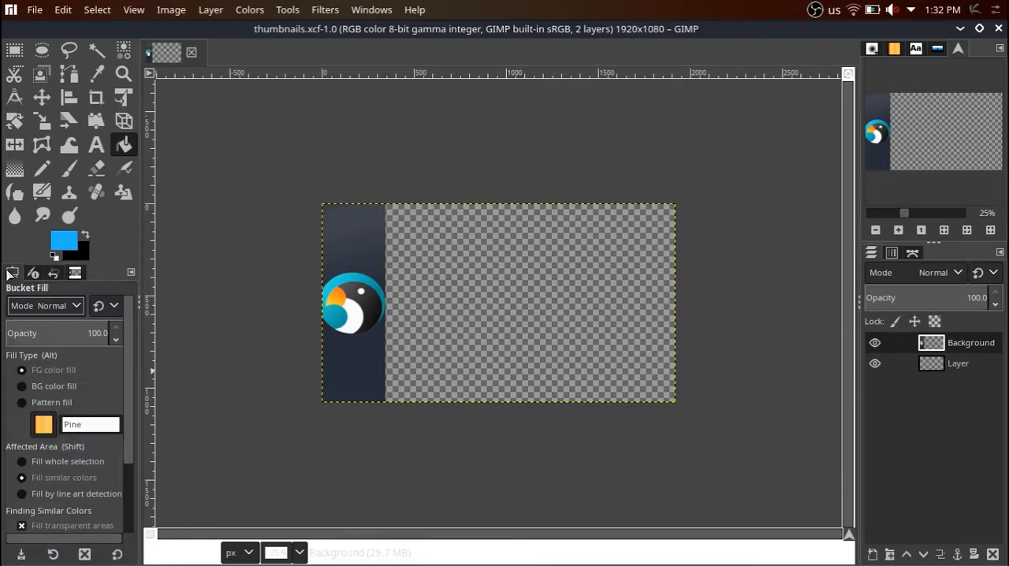
Add the Navigation tab to the dock above the layers.
left_click(999, 49)
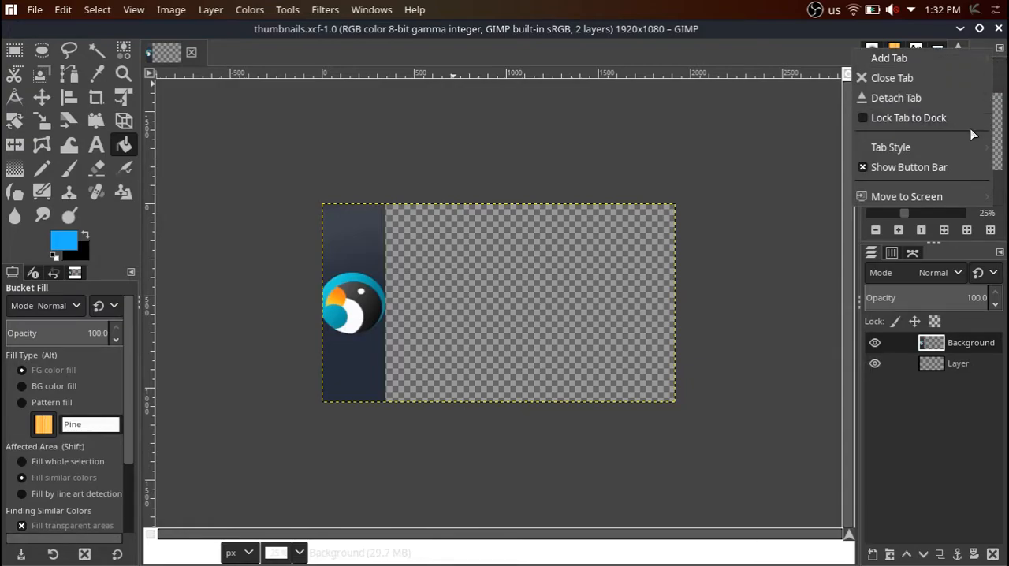
mouse_move(890, 59)
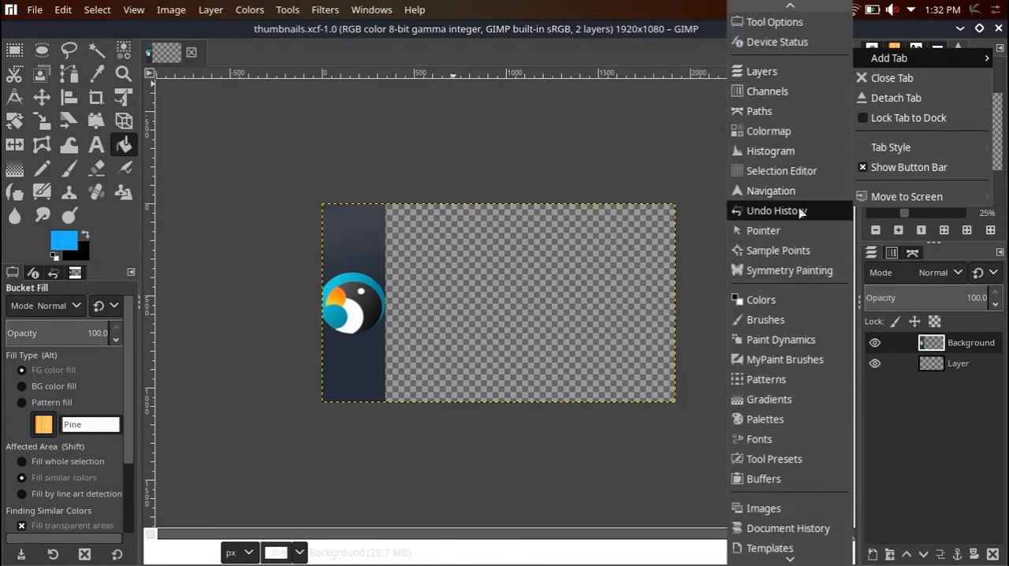
left_click(769, 190)
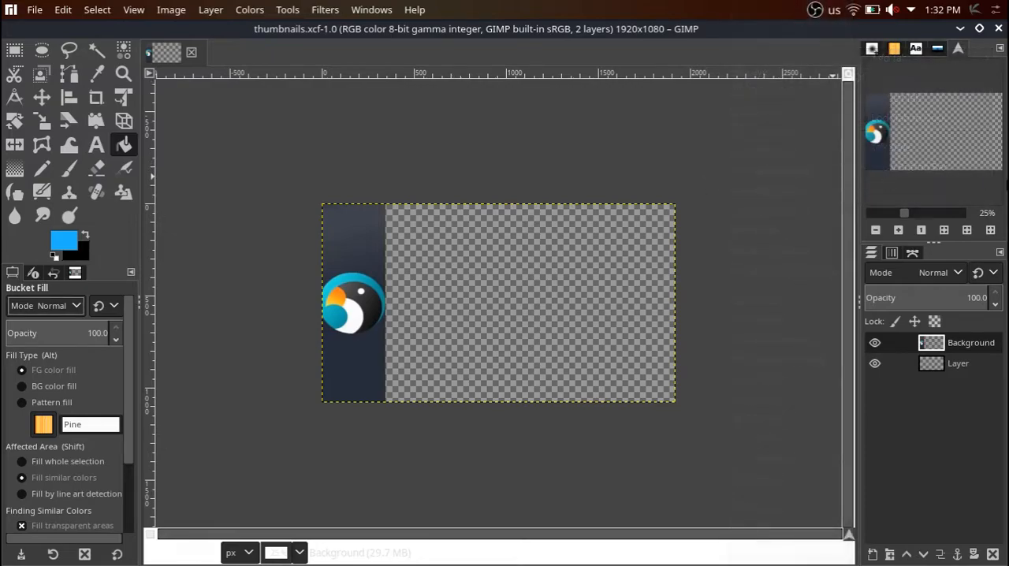
Try the Navigation dock's zoom controls: 100%, zoom in and out, fill the window, and fit the whole image.
mouse_move(904, 218)
left_mouse_down()
mouse_move(917, 215)
mouse_move(905, 215)
left_mouse_up()
left_click(900, 228)
left_click(920, 229)
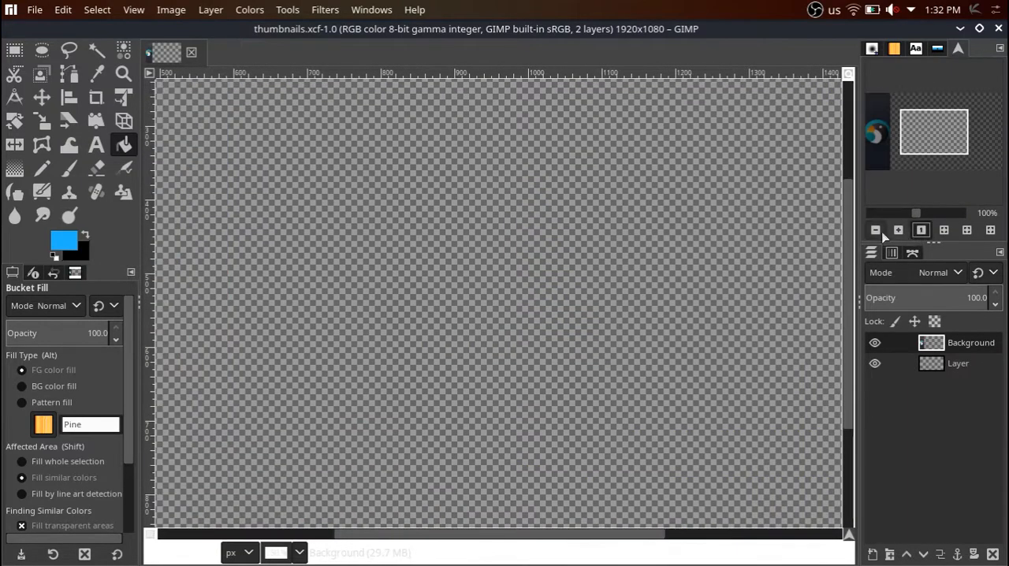
left_click(875, 229)
left_click(950, 233)
left_click(967, 232)
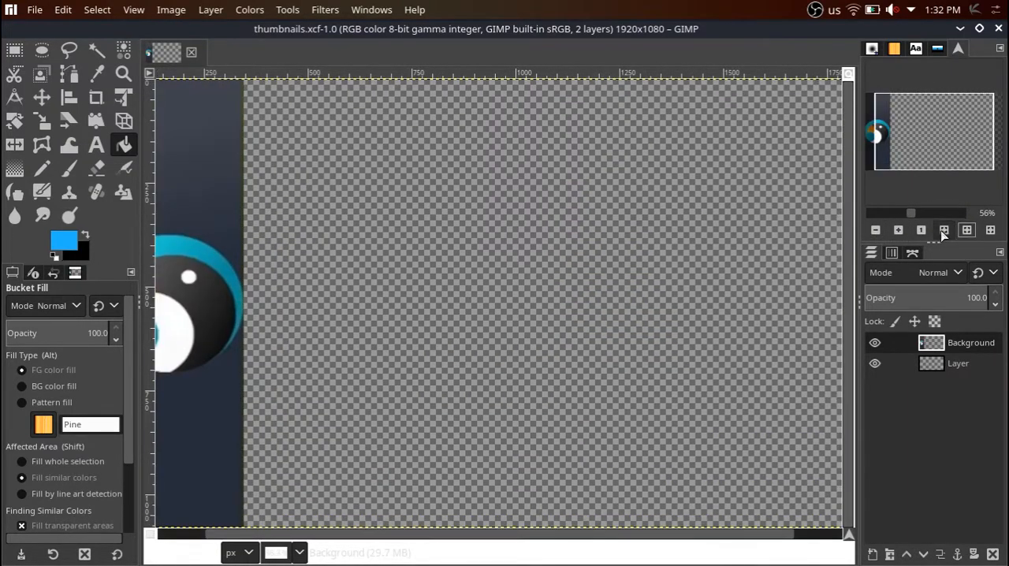
left_click(944, 231)
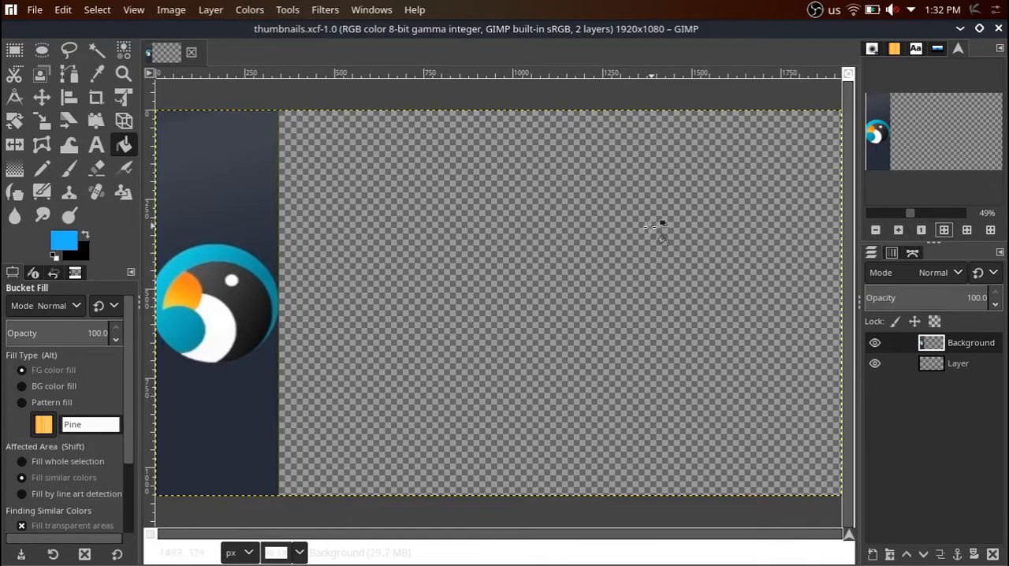
Zoom the canvas out and in, and shift the view horizontally to center the image.
scroll(605, 241, "down", 4)
scroll(610, 247, "up", 3)
scroll(621, 253, "down", 1)
scroll(622, 253, "up", 1)
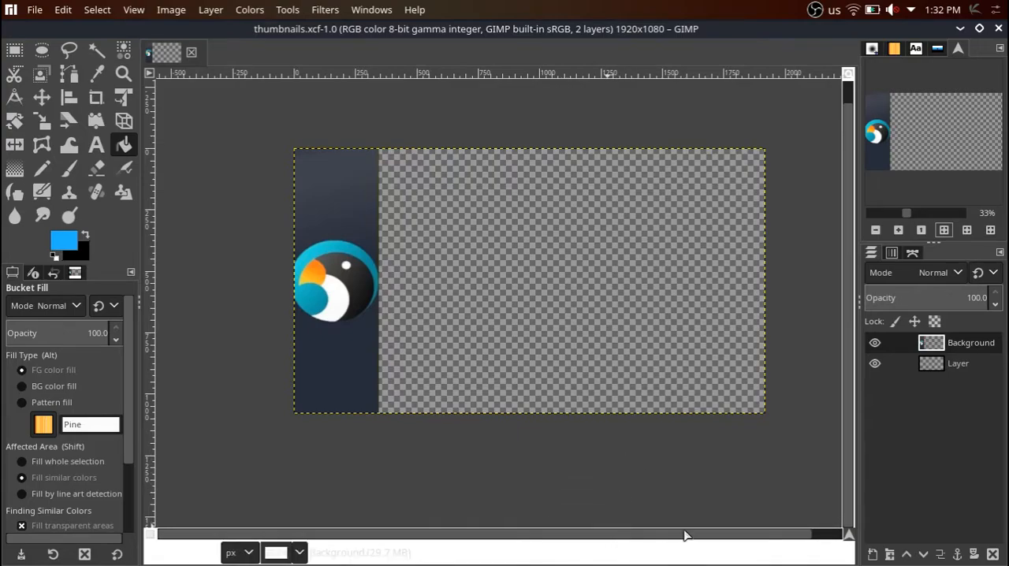
left_click_drag(685, 533, 751, 526)
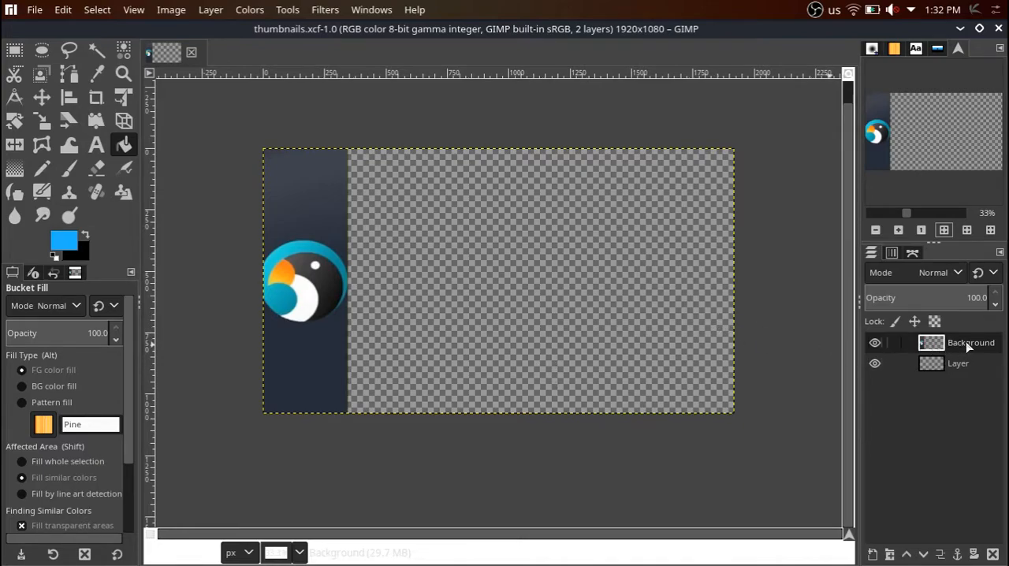
Draw a rectangular selection of about 666 × 1458 px around the logo strip and clear it again.
left_click(15, 50)
left_click_drag(232, 121, 361, 487)
left_click(195, 204)
left_click_drag(224, 124, 387, 478)
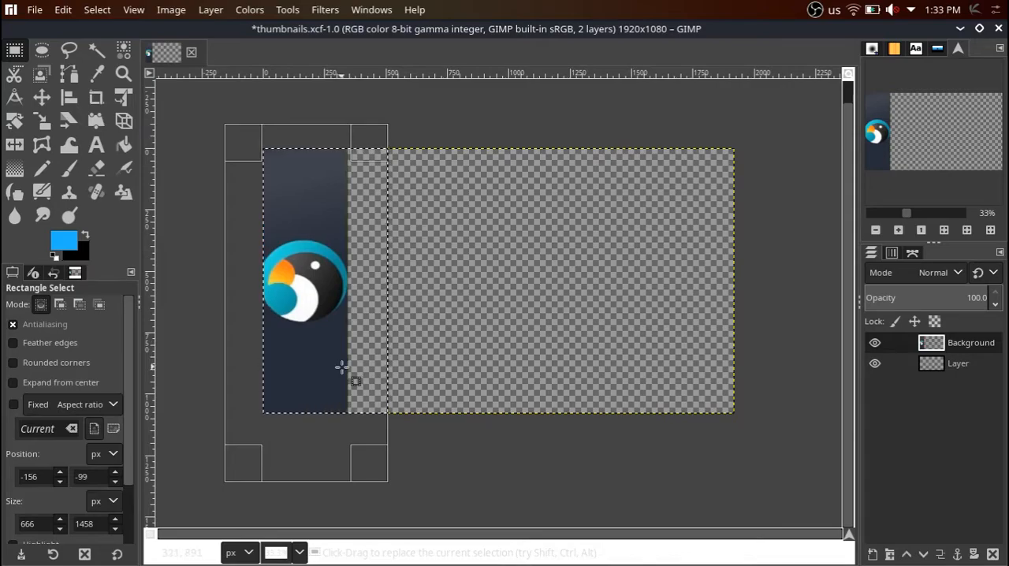
left_click(205, 184)
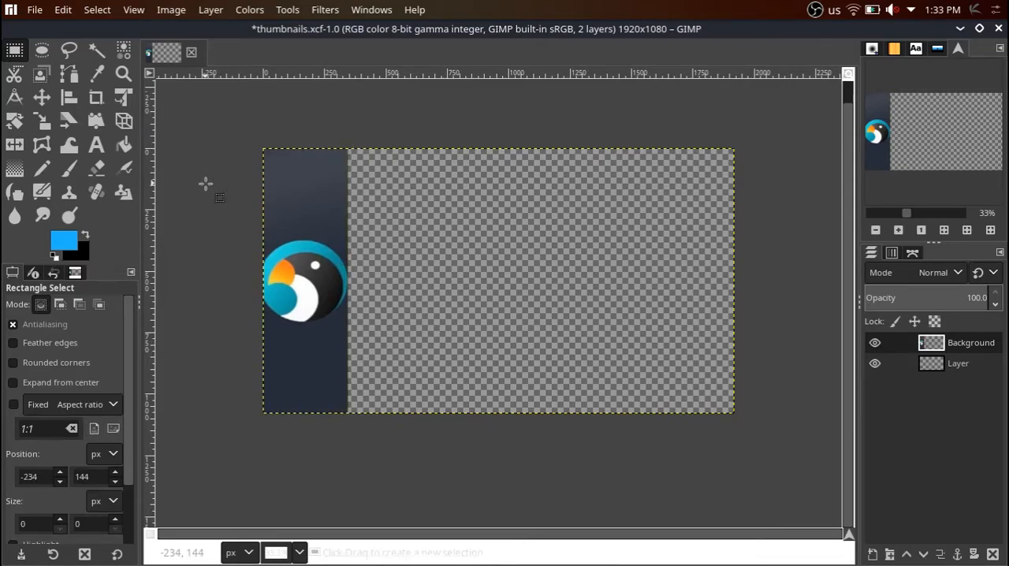
Add 8dQaXpq.jpg from the Abstract pictures folder in Dolphin as a new layer directly above the bottom layer, keeping its embedded color profile.
left_click(946, 368)
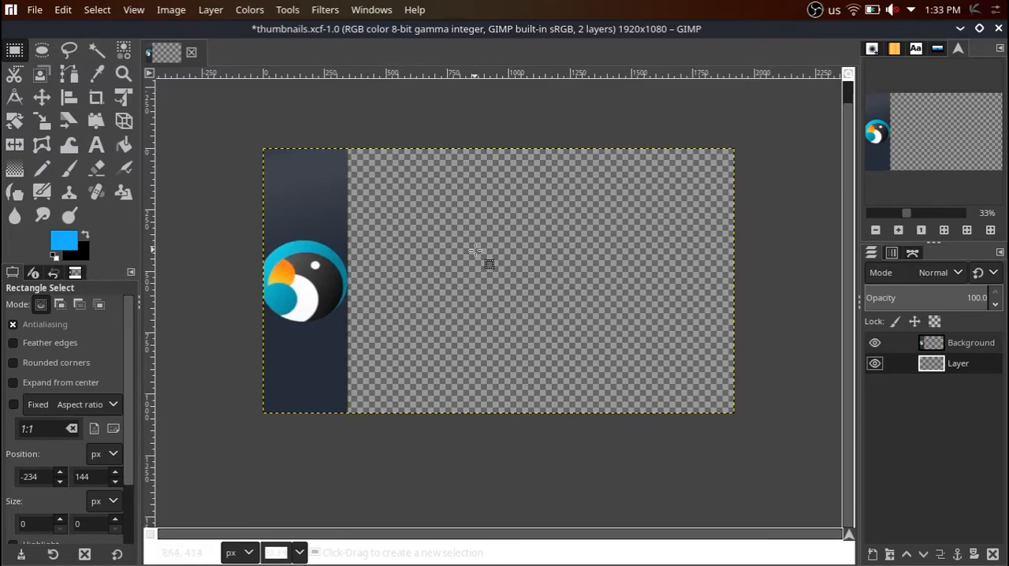
left_click(35, 9)
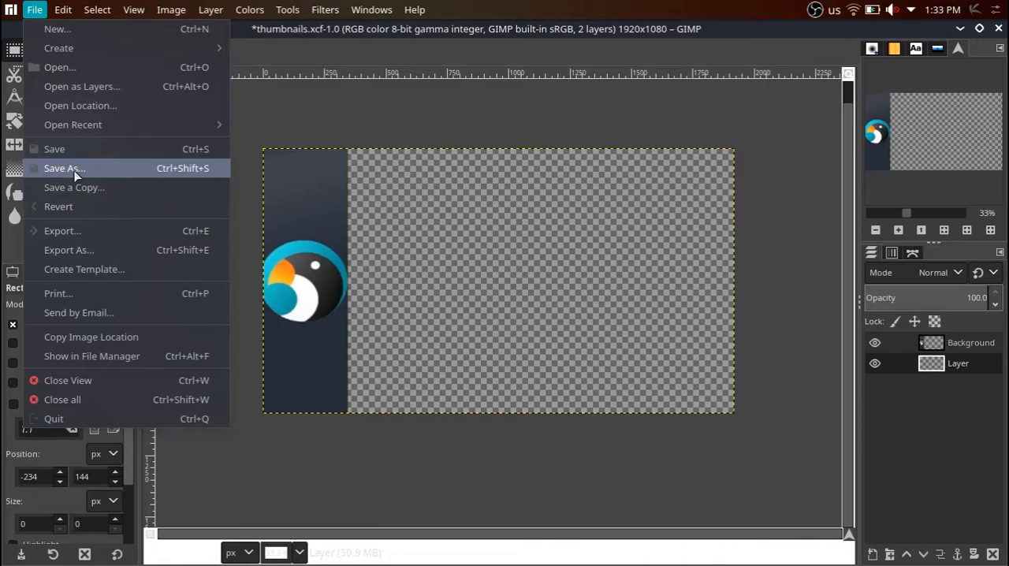
left_click(701, 459)
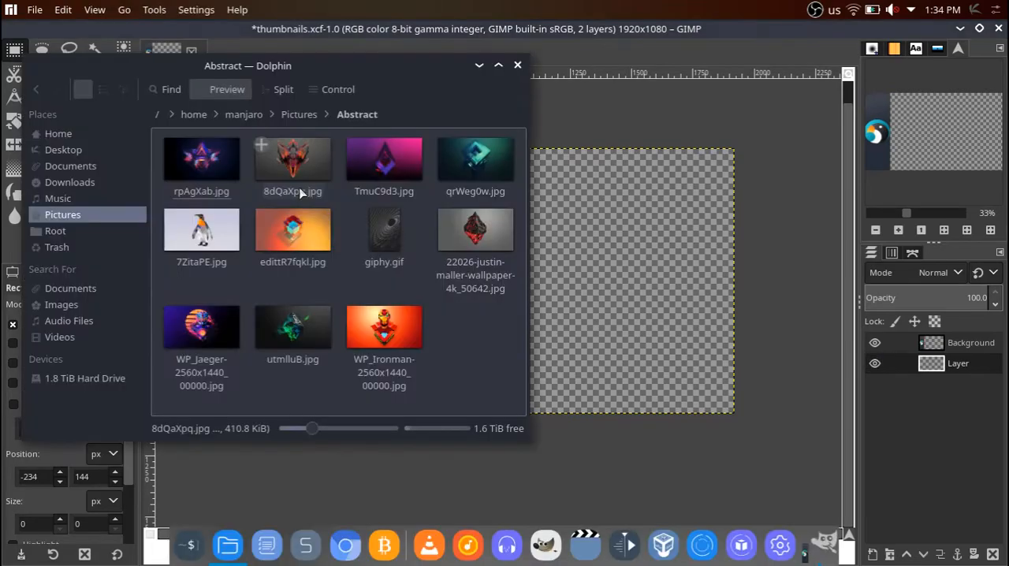
left_click_drag(307, 177, 646, 255)
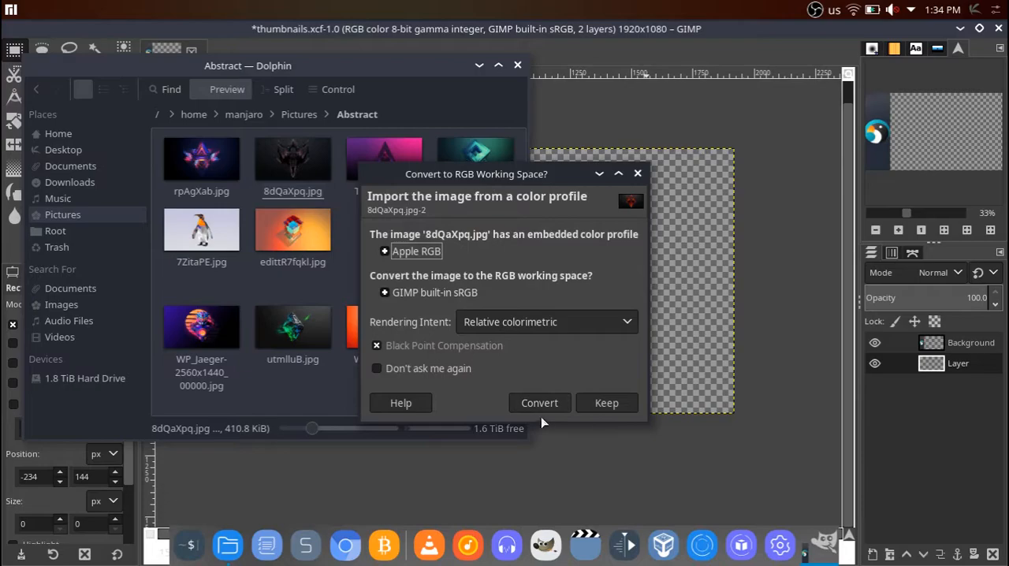
left_click(608, 404)
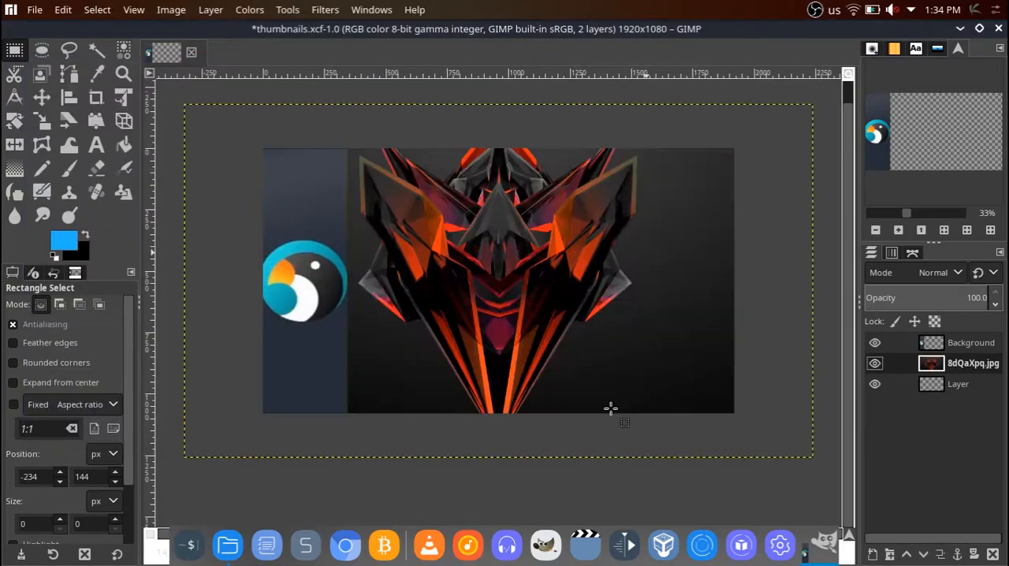
Scale the 8dQaXpq.jpg layer down to about 2145 × 1207 px with its proportions kept.
scroll(554, 289, "down", 3)
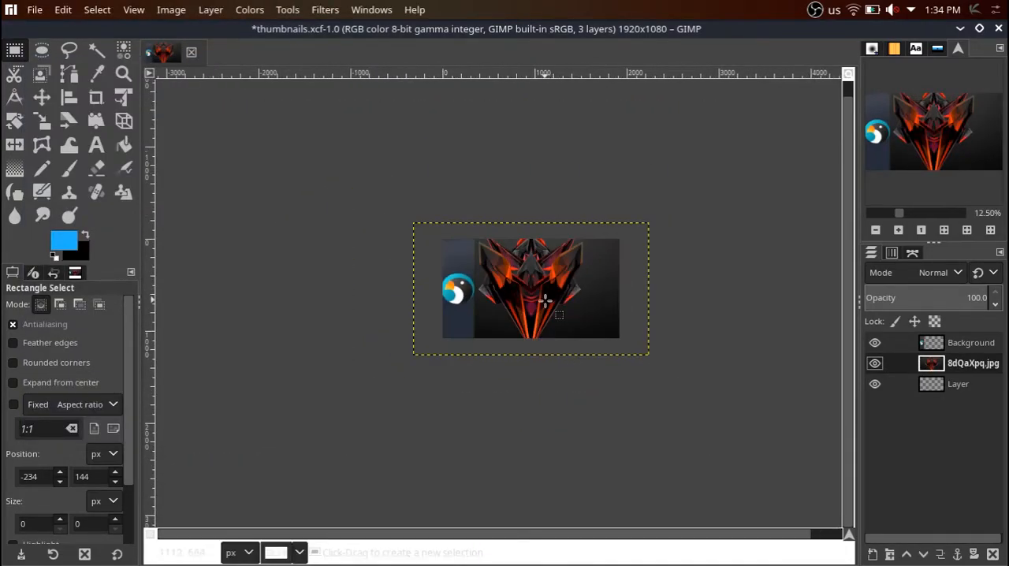
scroll(542, 300, "up", 1)
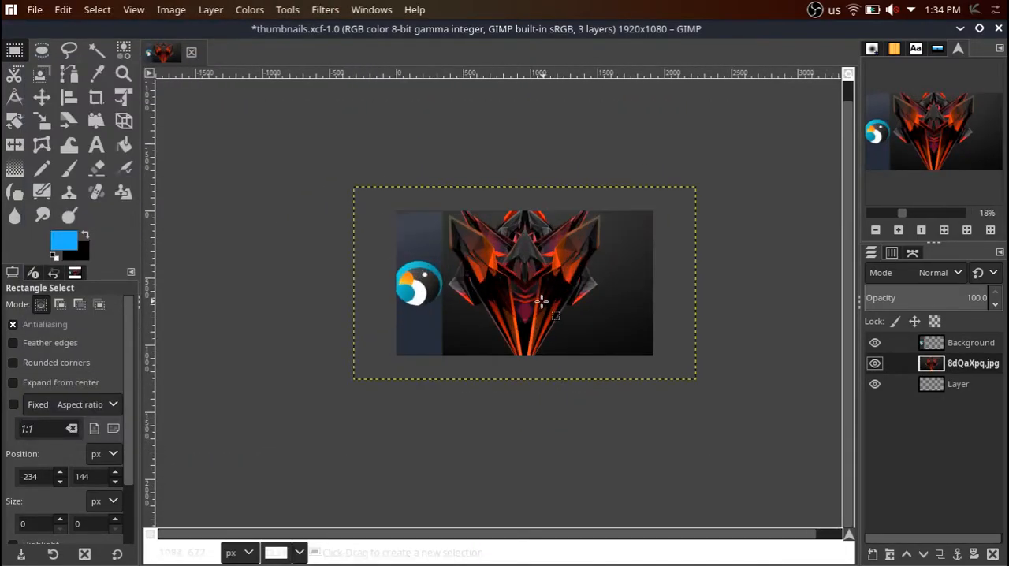
left_click(42, 120)
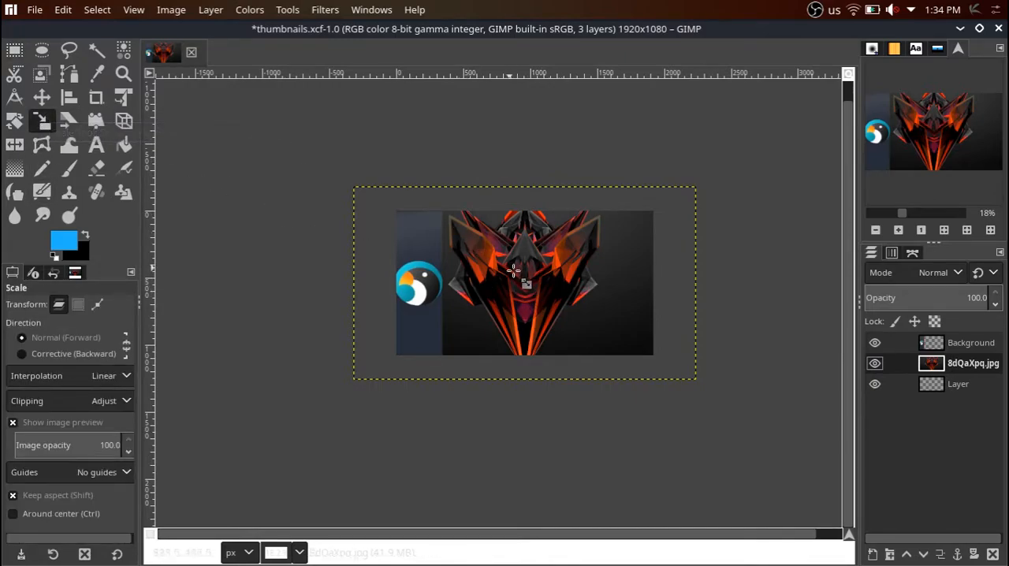
left_click(441, 269)
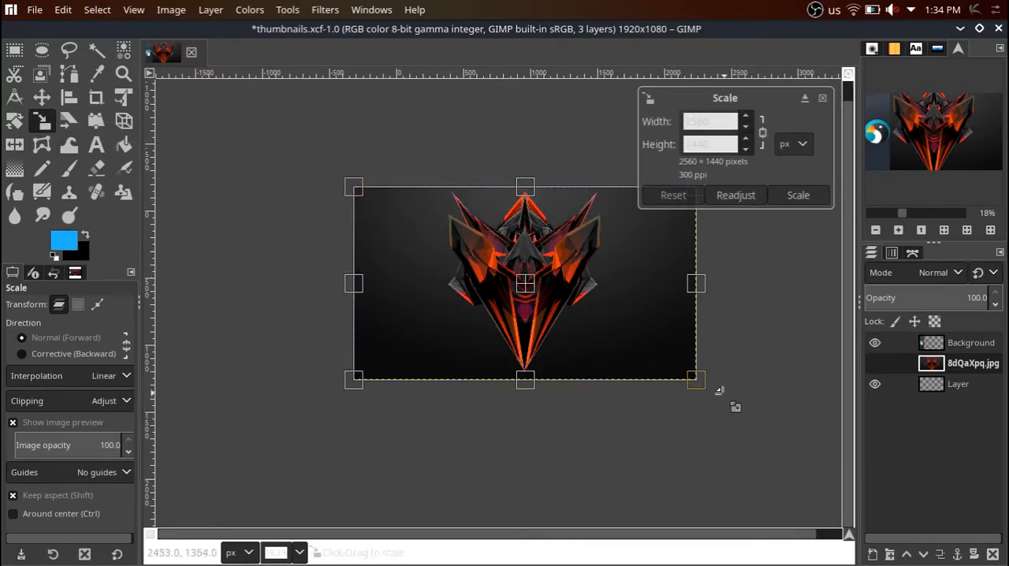
left_click_drag(691, 379, 740, 343)
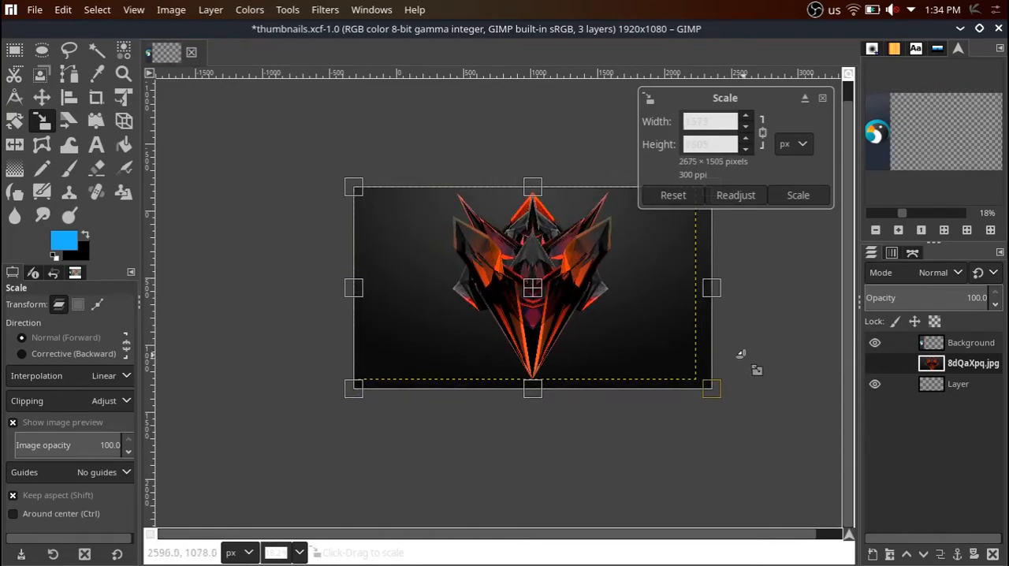
left_click_drag(648, 367, 454, 227)
left_click_drag(727, 397, 577, 299)
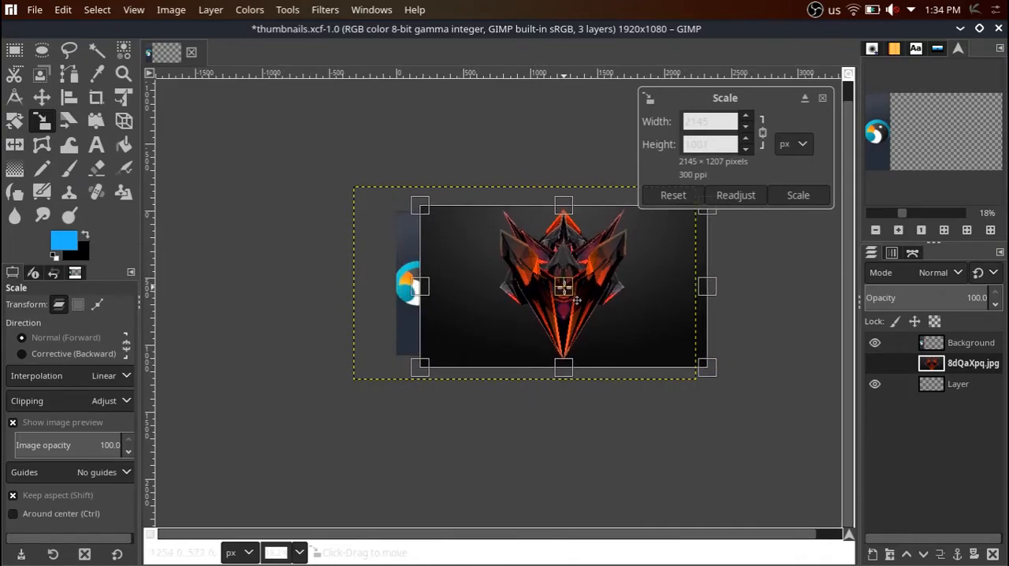
key("Return")
Shift the scaled 8dQaXpq.jpg layer slightly left so its artwork is centered in the area beside the logo strip.
left_click(563, 287)
left_click_drag(563, 287, 561, 299)
key("Return")
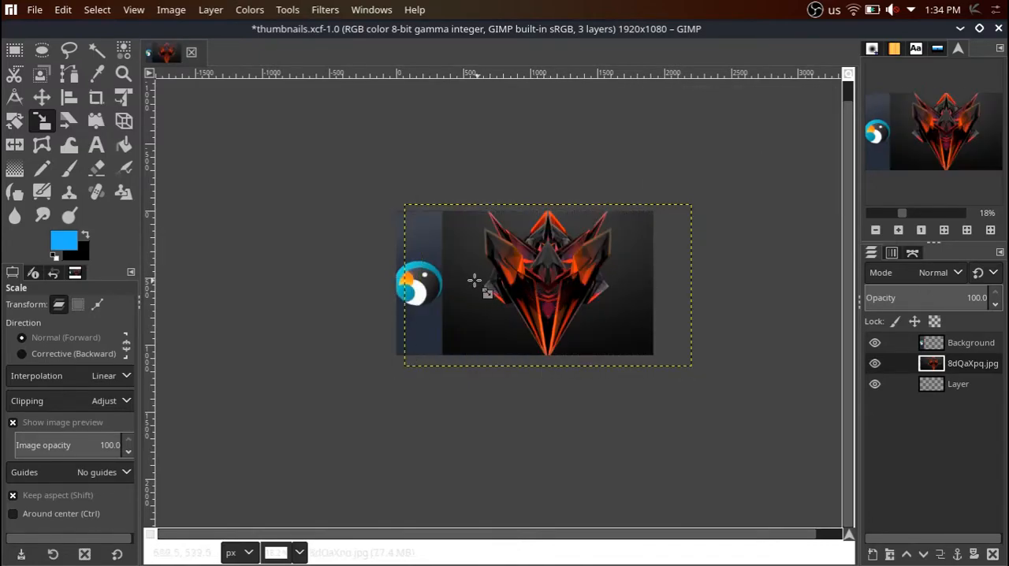
scroll(592, 352, "up", 1)
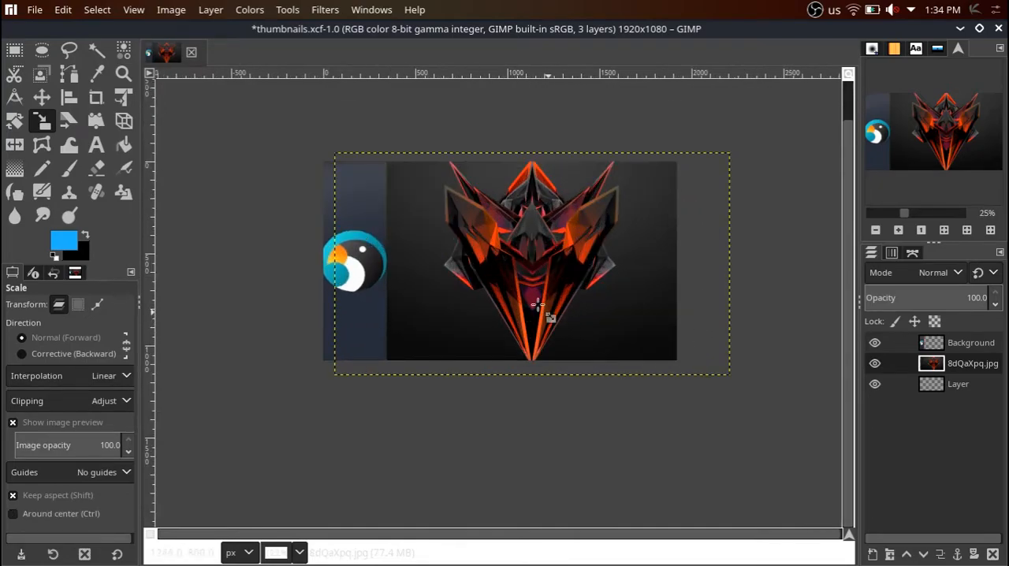
Switch to Rectangle Select, move the empty layer above the 8dQaXpq.jpg layer, and view the available layer commands.
left_click(14, 50)
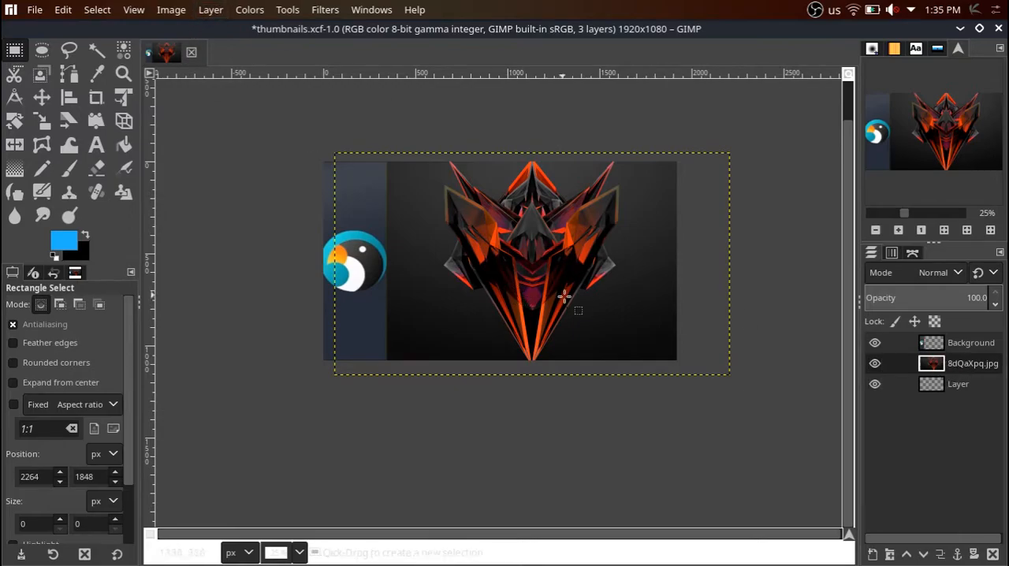
left_click_drag(957, 383, 950, 362)
right_click(936, 364)
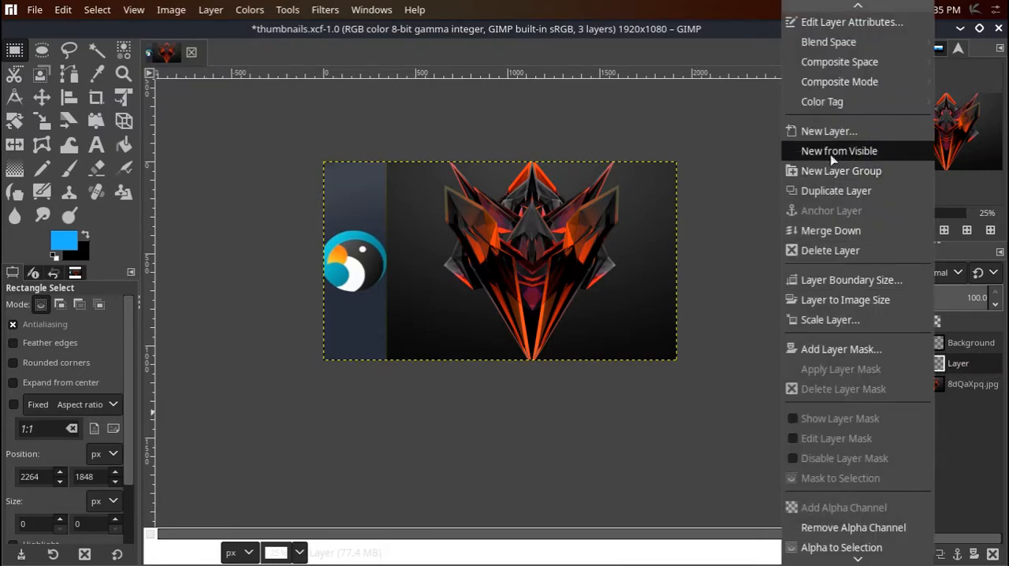
left_click(655, 405)
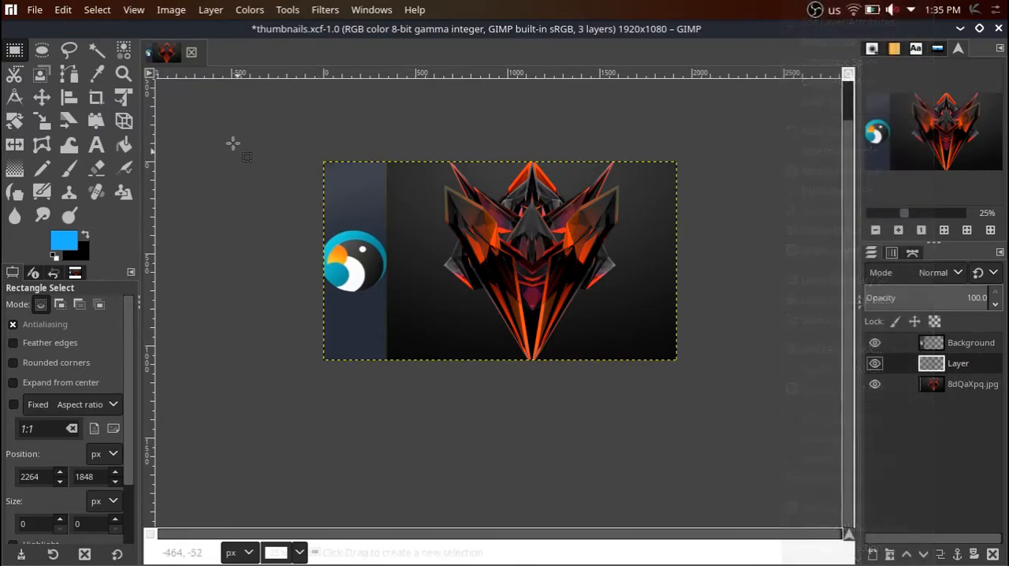
Look through the available color adjustments, tools and filter categories, including Light and Shadow, Noise and Map.
left_click(240, 9)
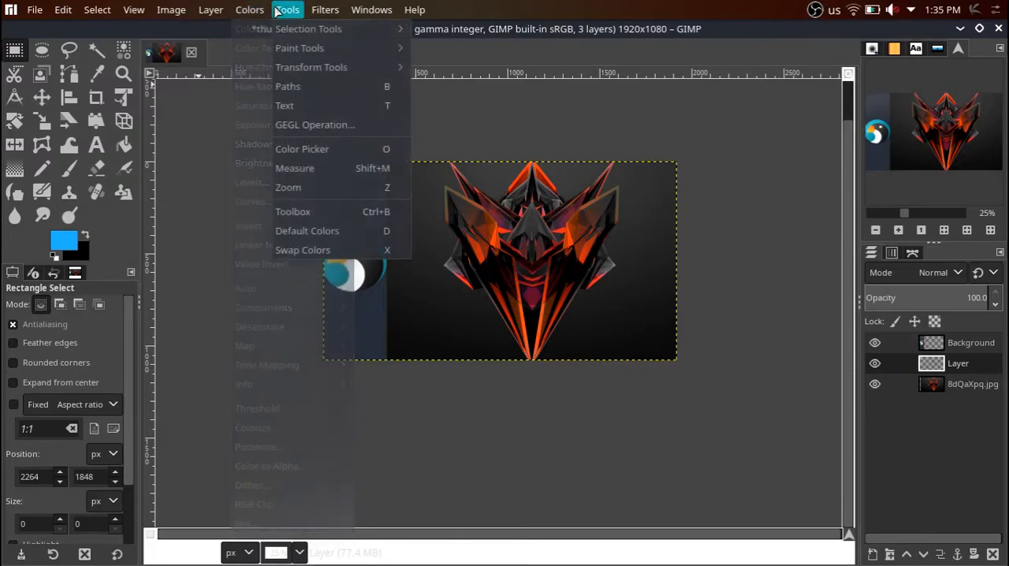
mouse_move(326, 9)
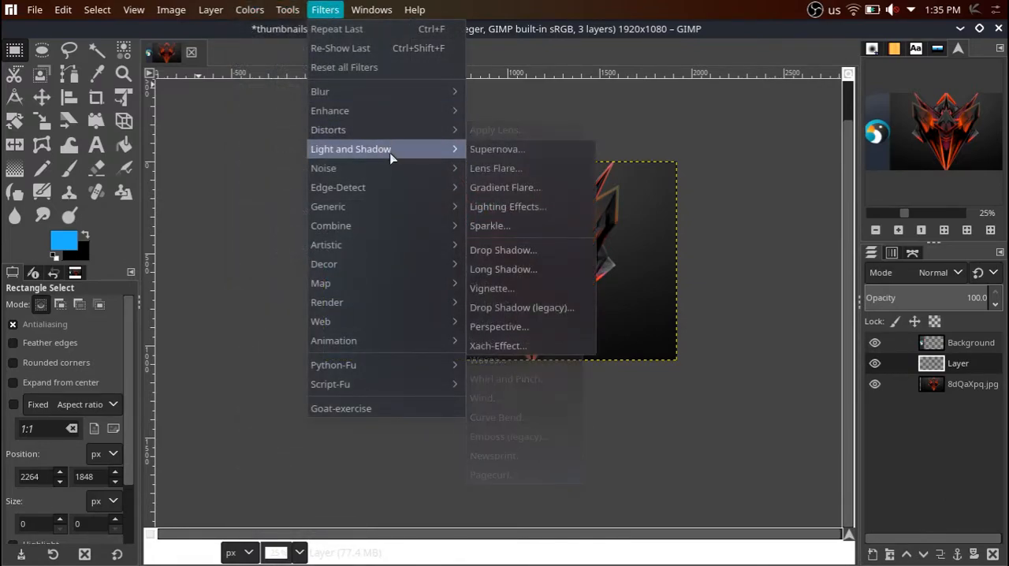
mouse_move(413, 193)
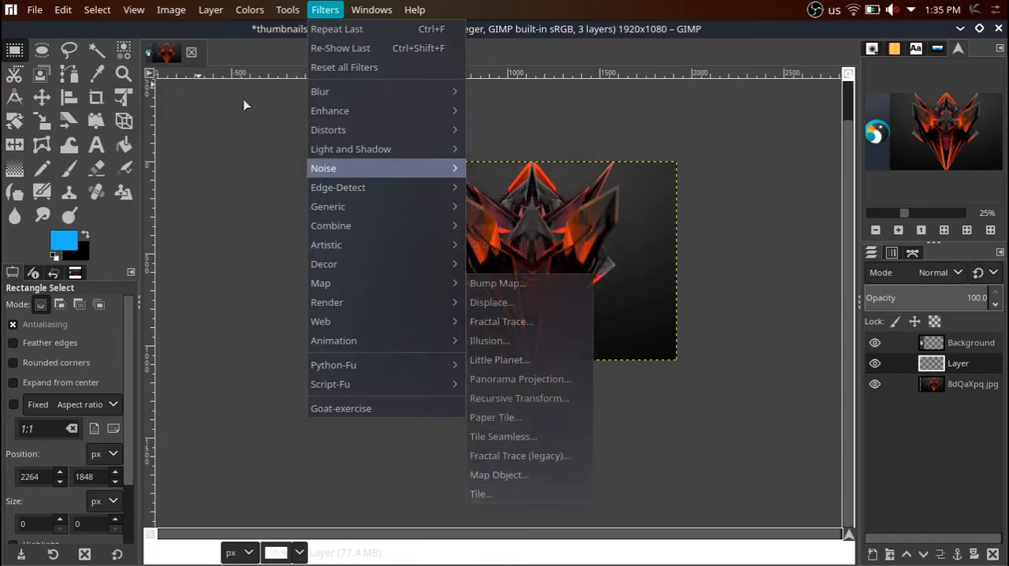
mouse_move(221, 13)
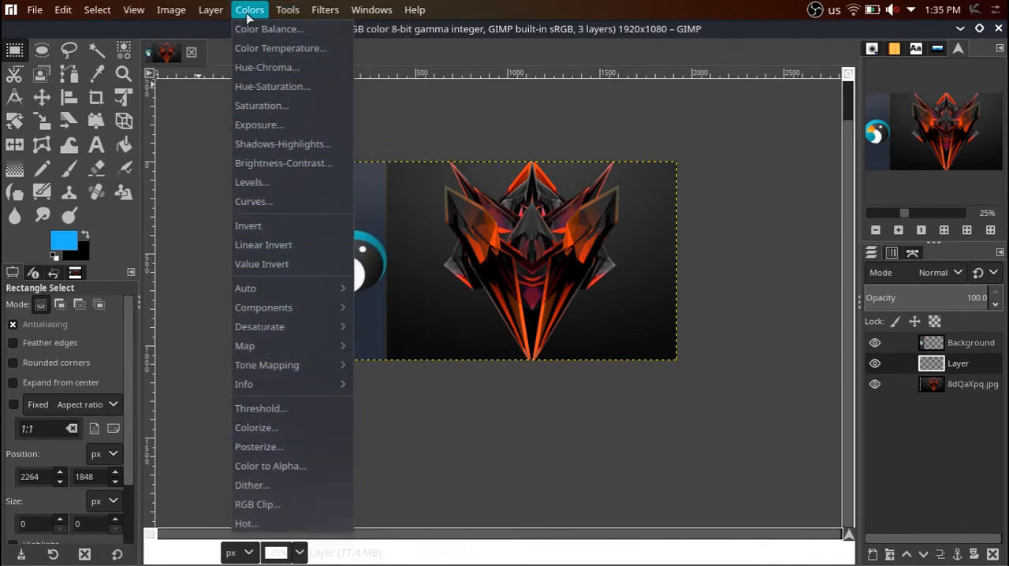
mouse_move(168, 16)
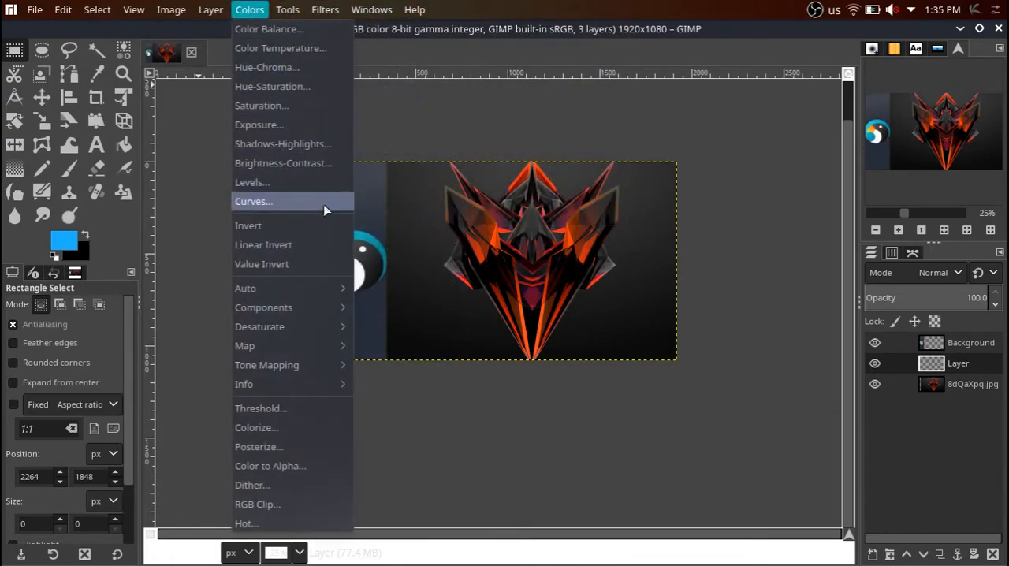
left_click(309, 166)
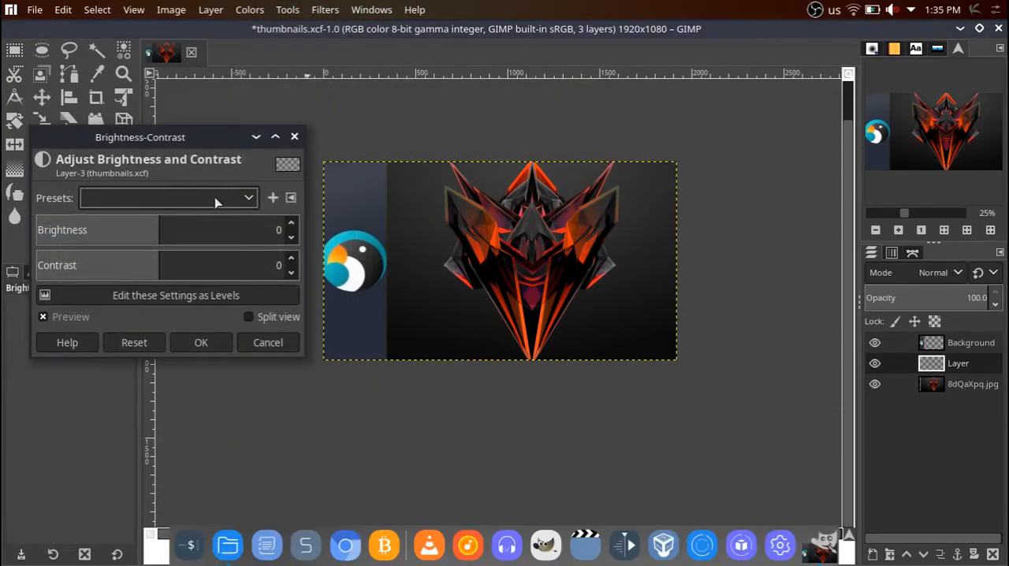
left_click_drag(203, 143, 255, 195)
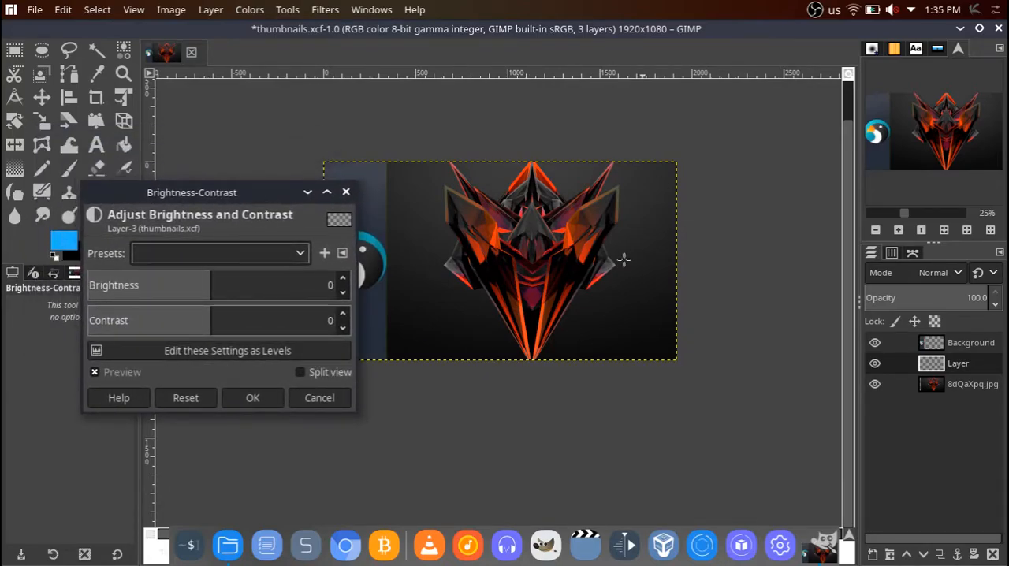
left_click_drag(204, 312, 236, 317)
left_click(319, 397)
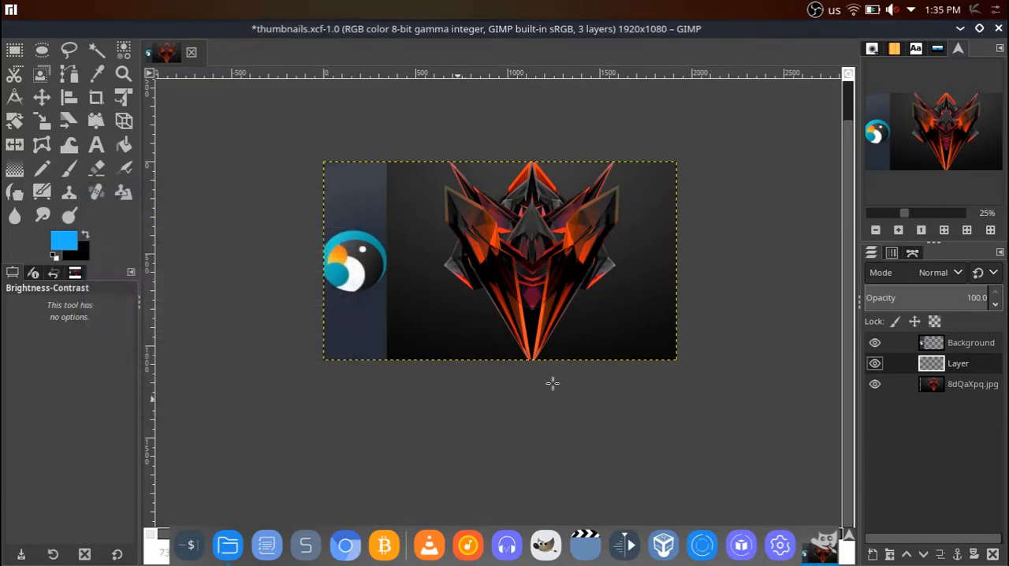
Darken the 8dQaXpq.jpg layer with Brightness-Contrast, setting brightness to -36 and contrast to about 6.
left_click(952, 384)
left_click(210, 9)
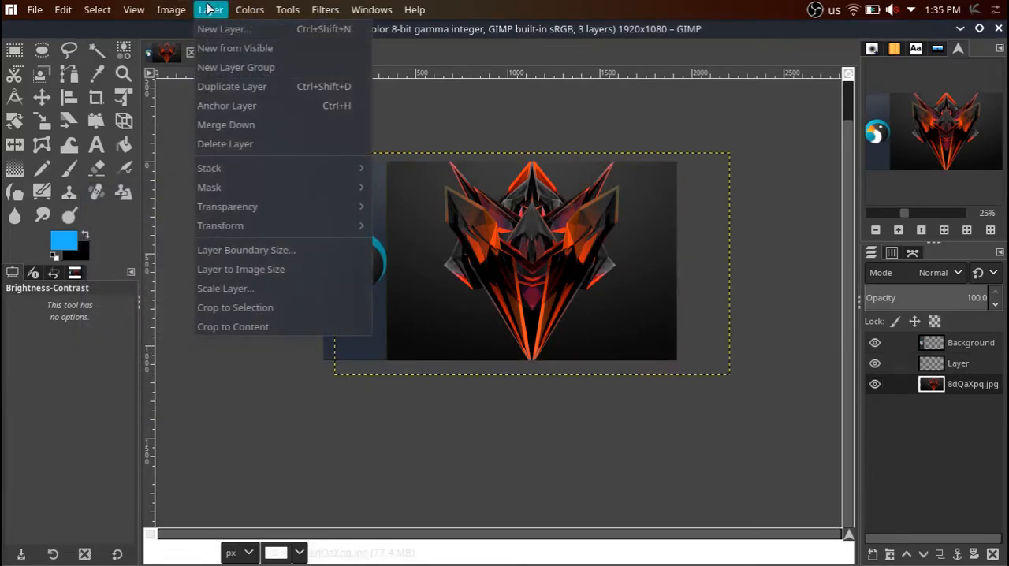
mouse_move(277, 11)
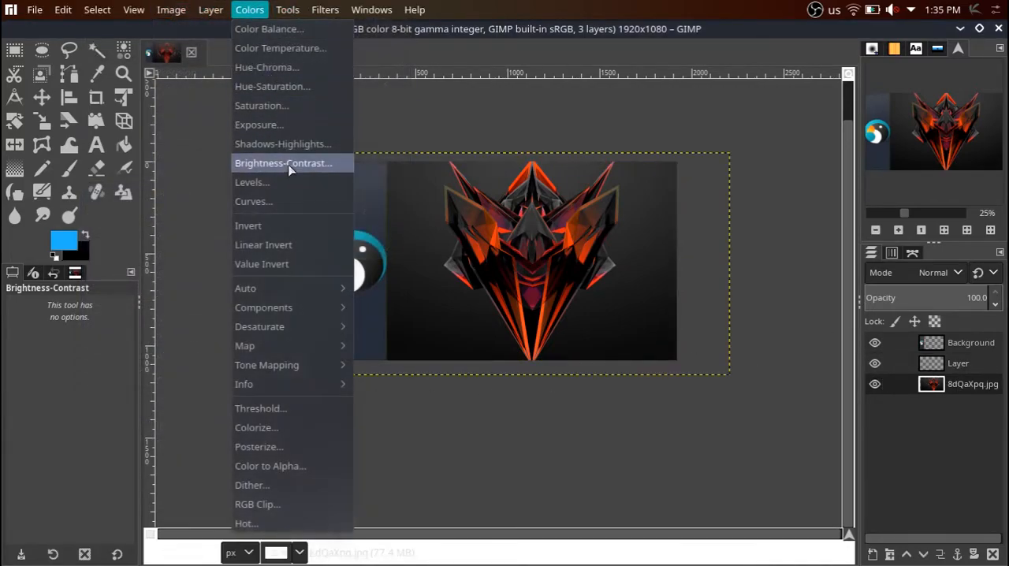
left_click(282, 163)
left_click(220, 315)
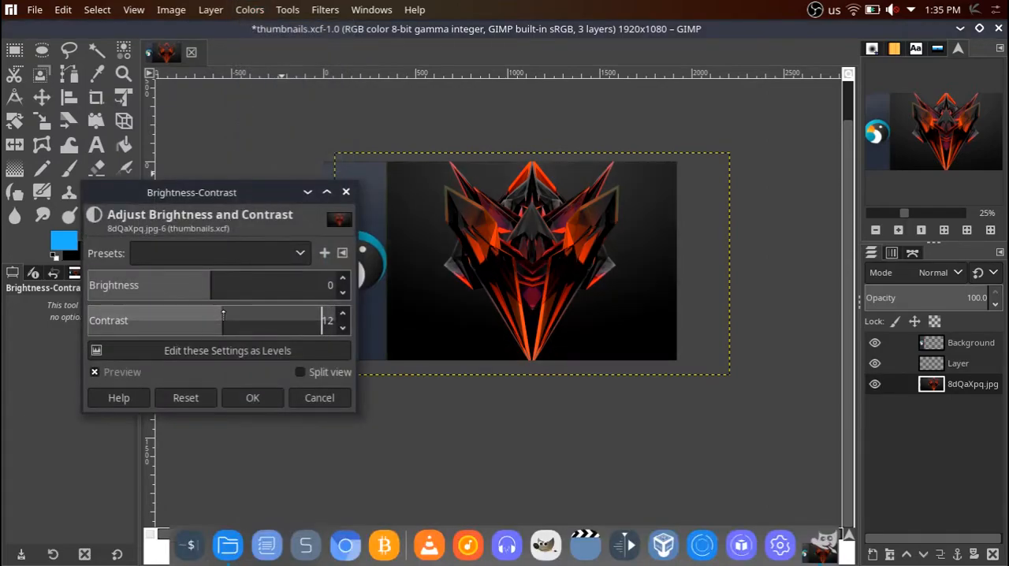
left_click_drag(220, 314, 176, 282)
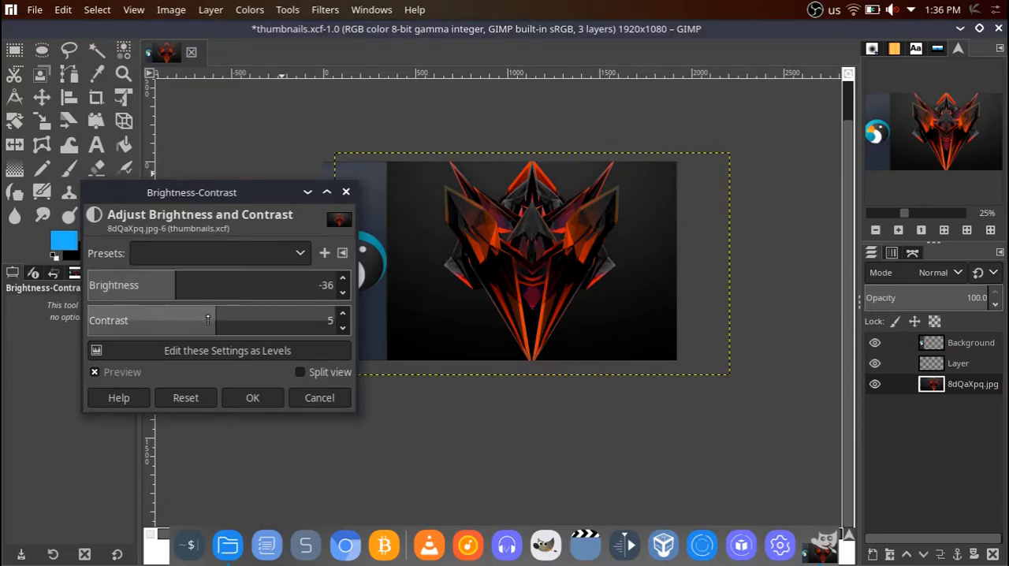
left_click(222, 316)
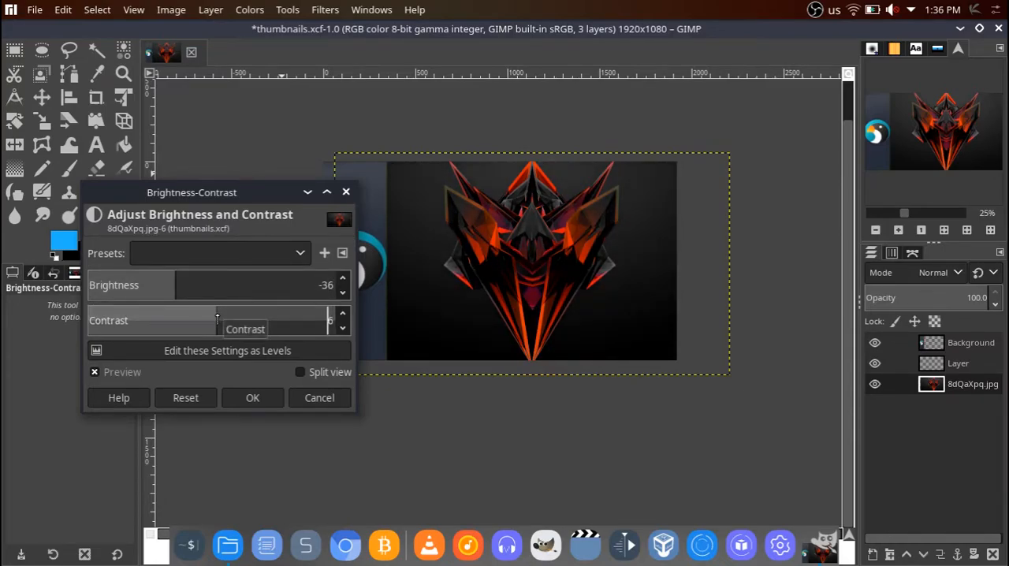
left_click(252, 397)
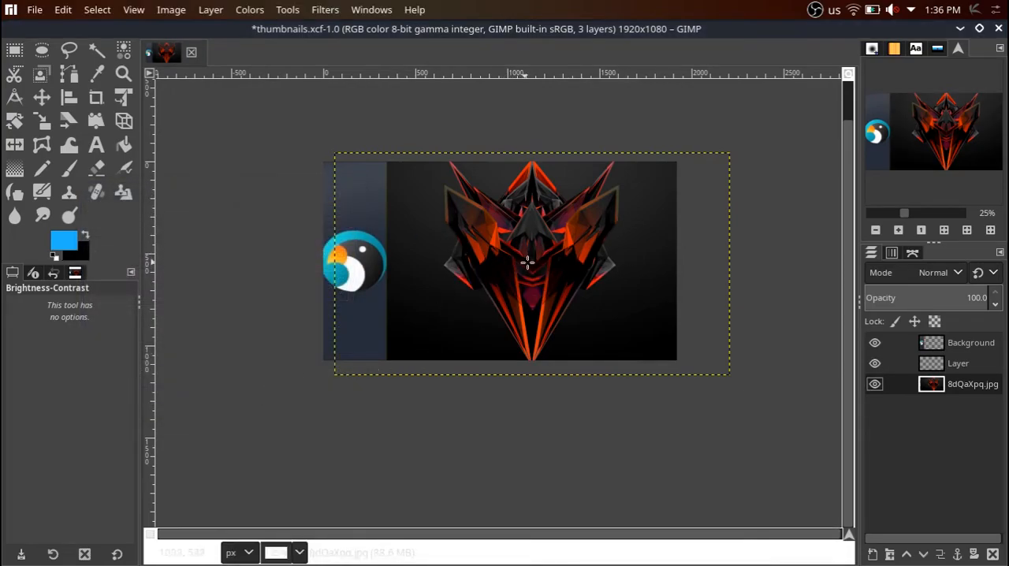
Add the text "Test Thumbnail" above the empty layer, in a text box spanning the artwork area beside the logo strip.
scroll(526, 263, "up", 2)
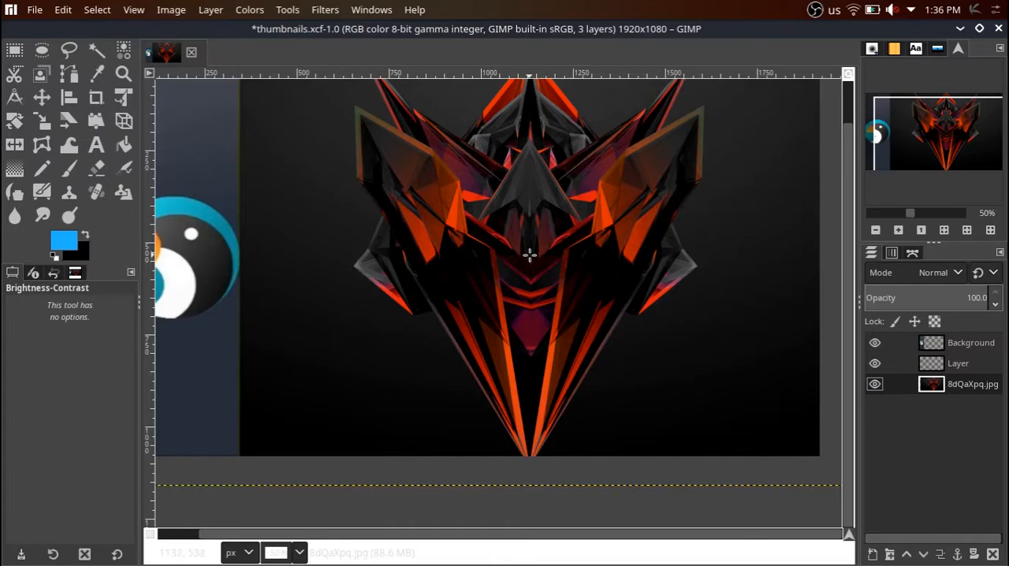
scroll(554, 250, "down", 1)
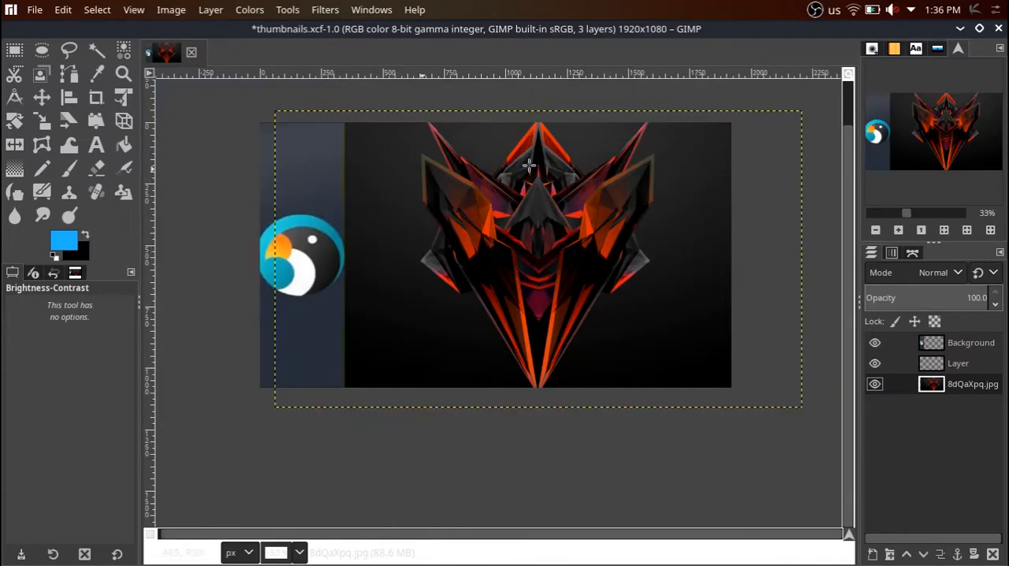
left_click(956, 369)
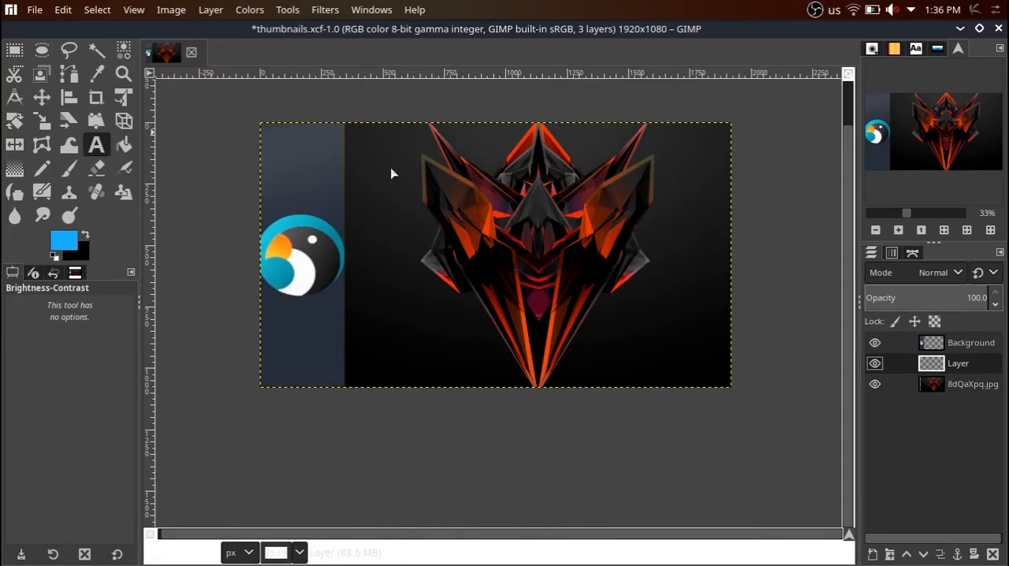
left_click_drag(345, 128, 727, 383)
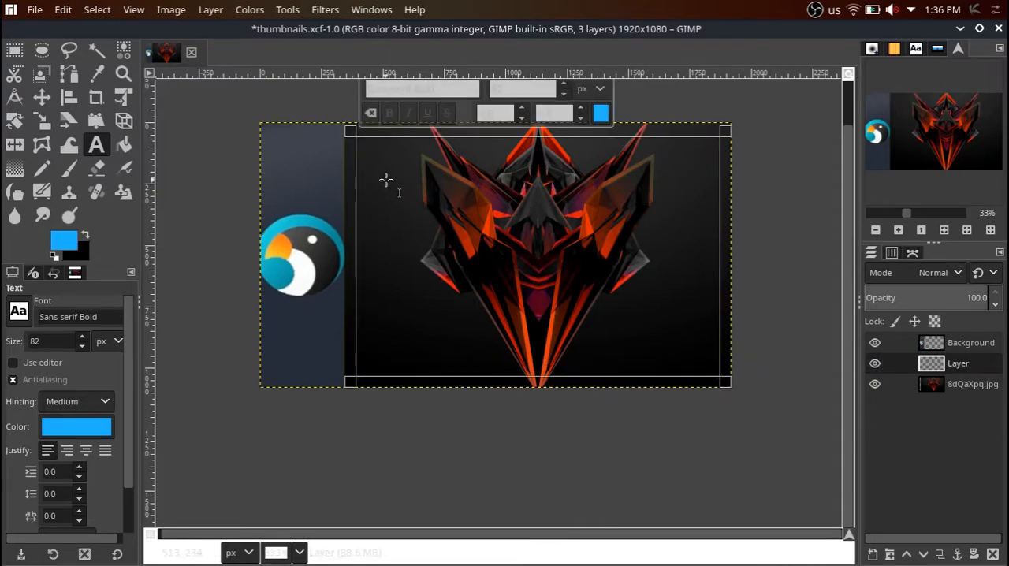
type("Test T")
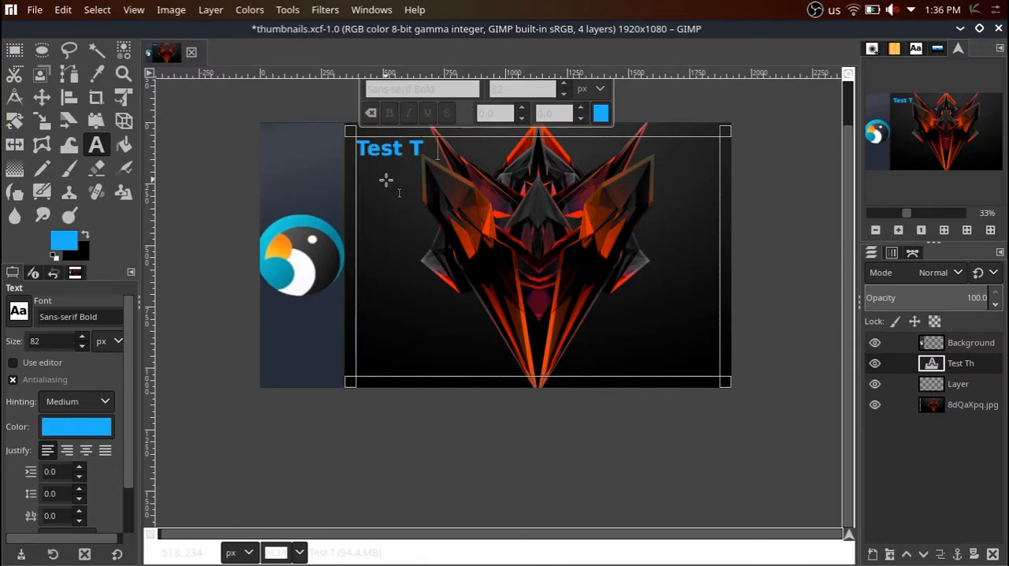
type("humbnail")
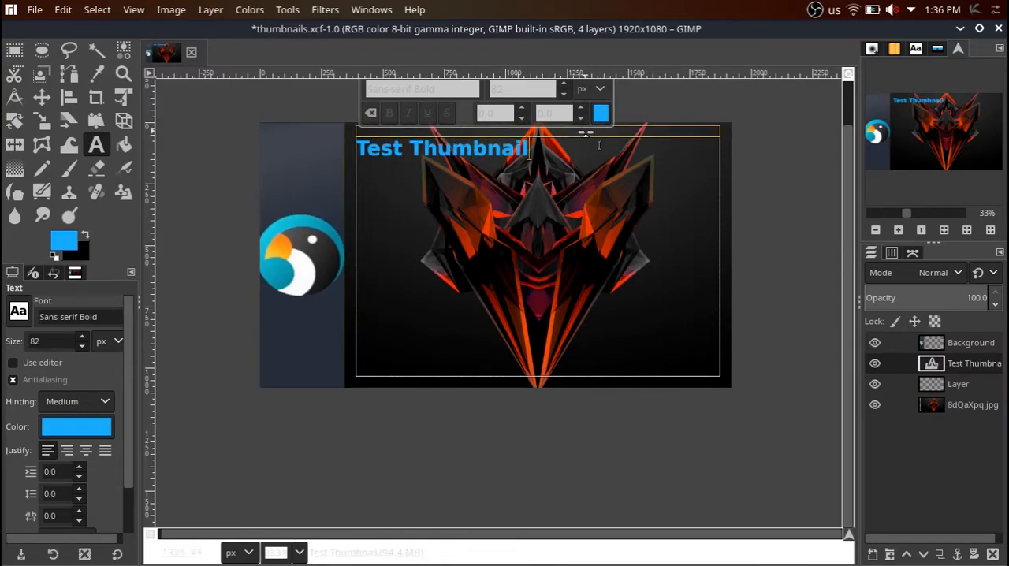
Recolor the whole "Test Thumbnail" text white (ffffff) and set its size to 122 px.
left_click_drag(539, 151, 352, 152)
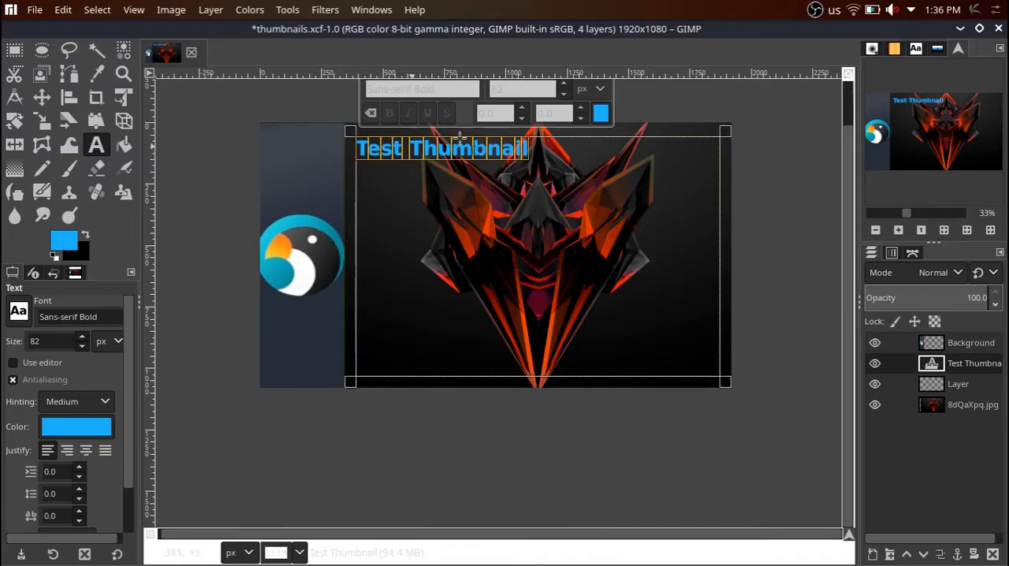
left_click(601, 113)
left_click(470, 73)
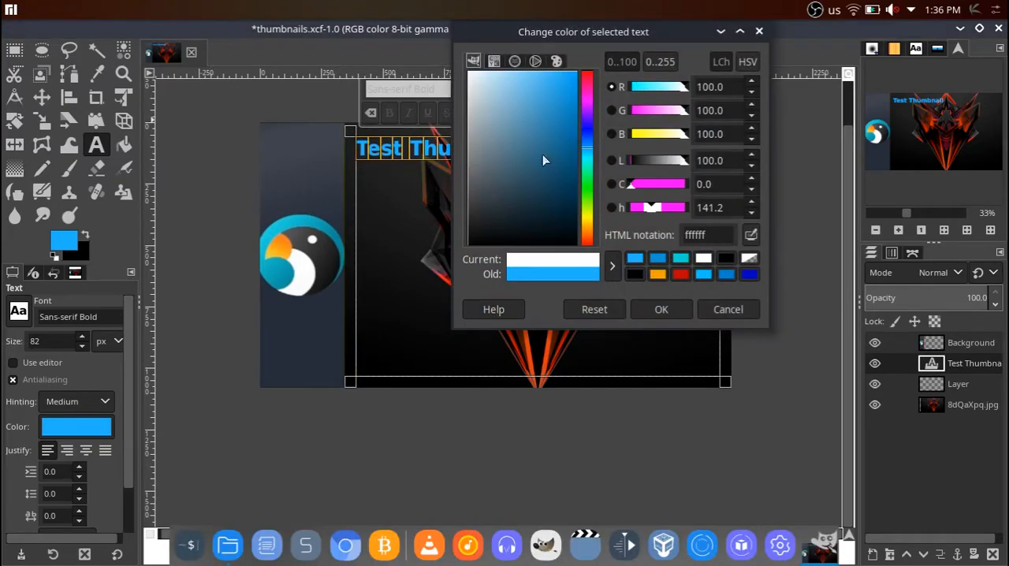
left_click(661, 309)
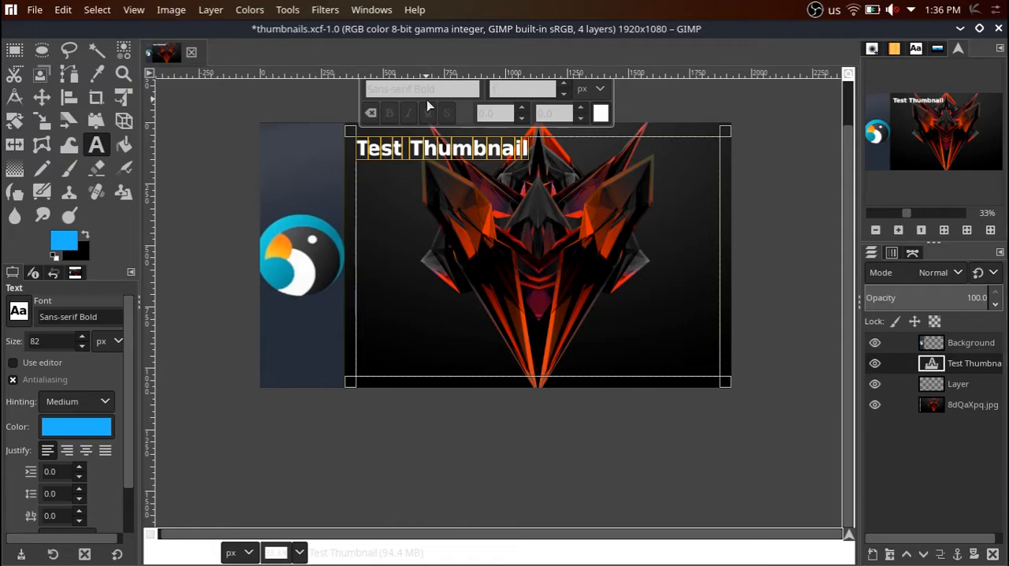
key("Return")
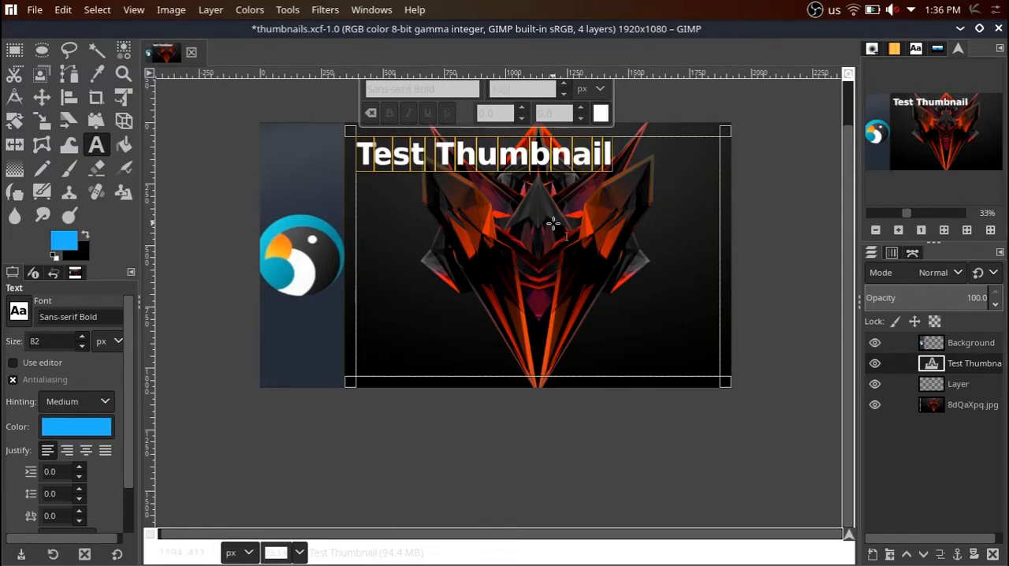
Try italic and underline styling on the text, switch both off again, and look through the Text tool's options.
left_click(408, 112)
left_click(409, 112)
left_click(430, 113)
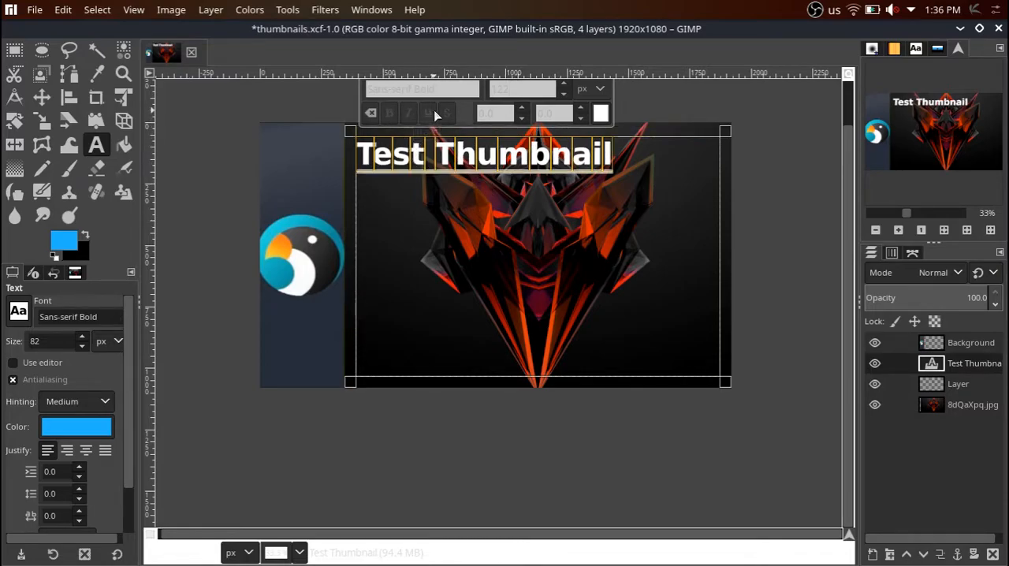
left_click(434, 115)
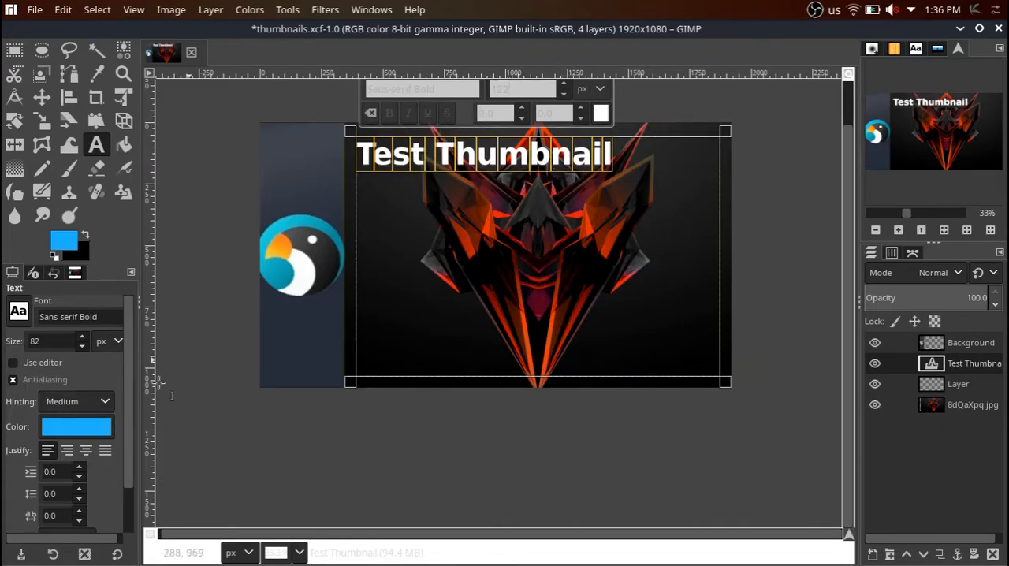
scroll(131, 386, "down", 2)
scroll(8, 488, "up", 1)
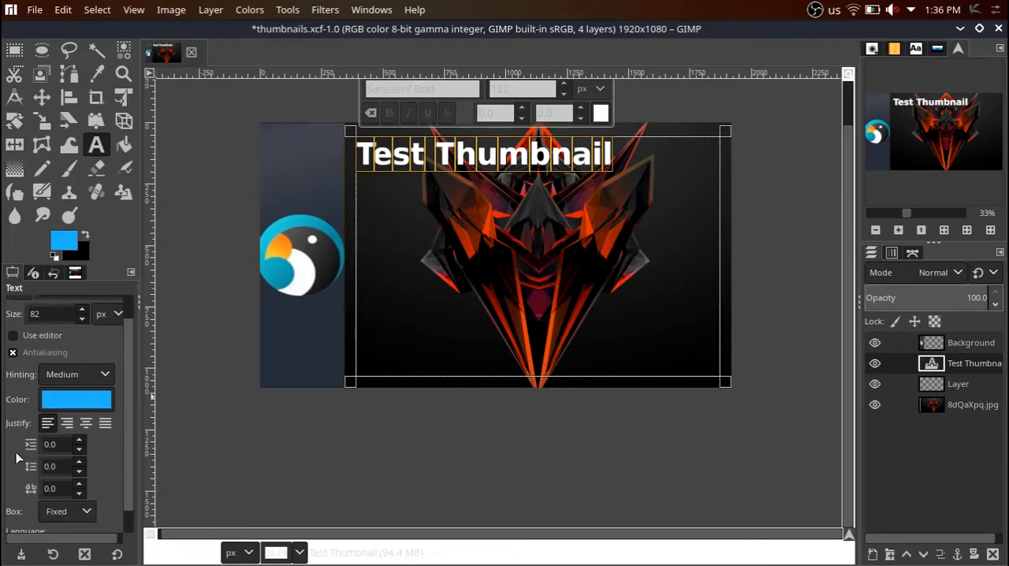
scroll(111, 493, "down", 1)
scroll(118, 457, "up", 2)
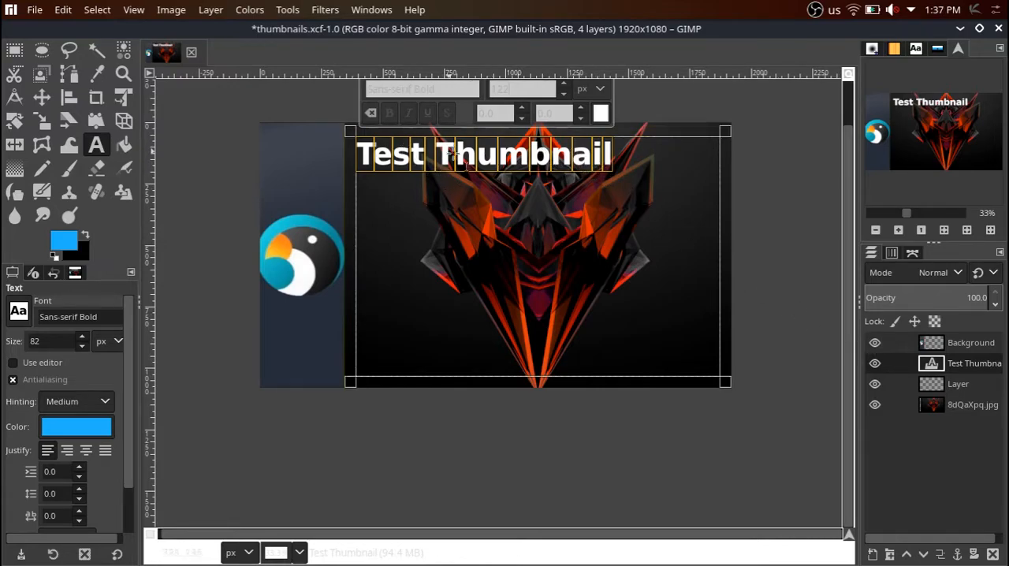
Create a selection from the text layer's letter shapes and grow it by 3 px.
right_click(950, 365)
scroll(878, 480, "down", 4)
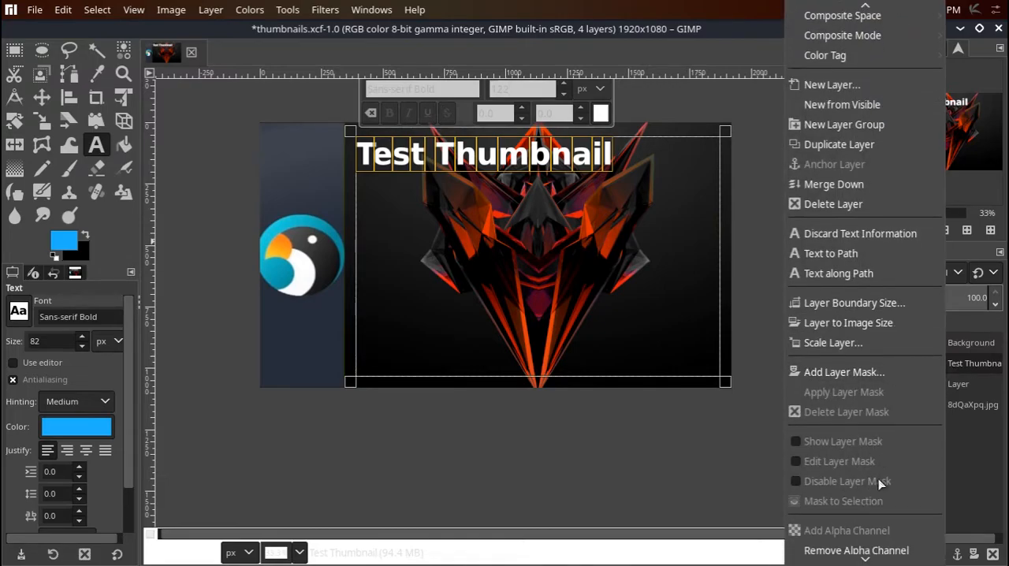
left_click(843, 495)
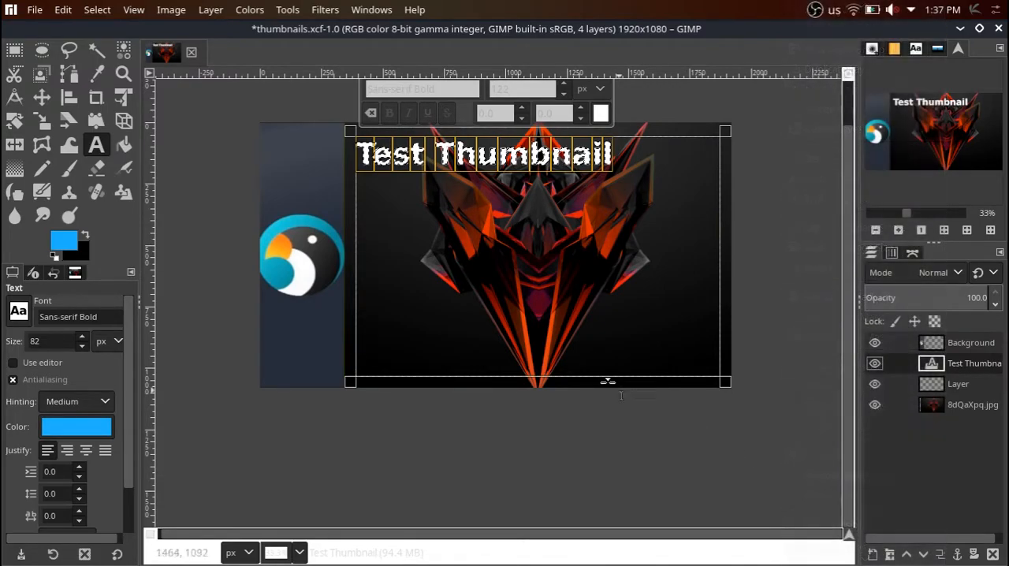
scroll(434, 153, "up", 2, "ctrl")
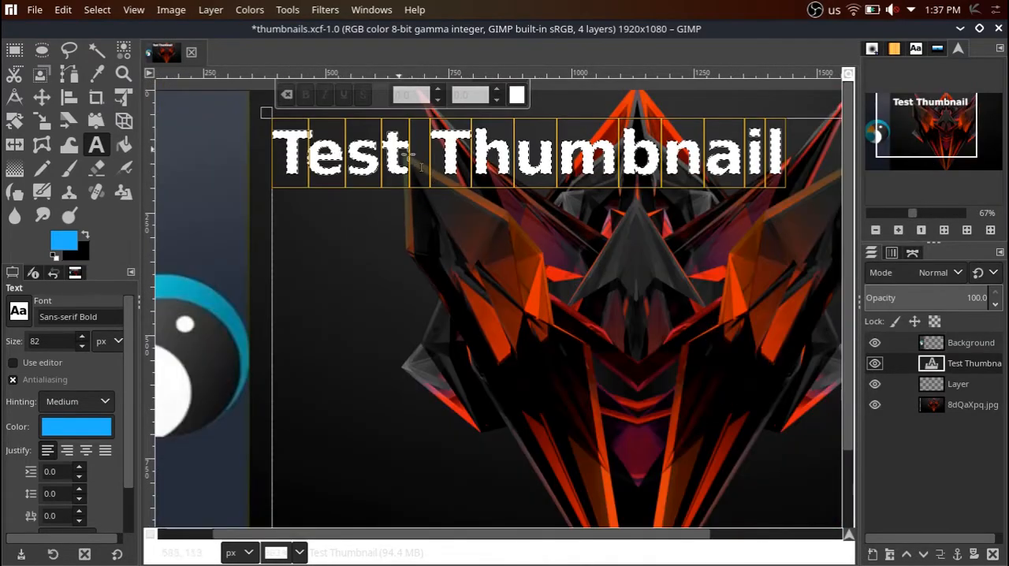
left_click(97, 10)
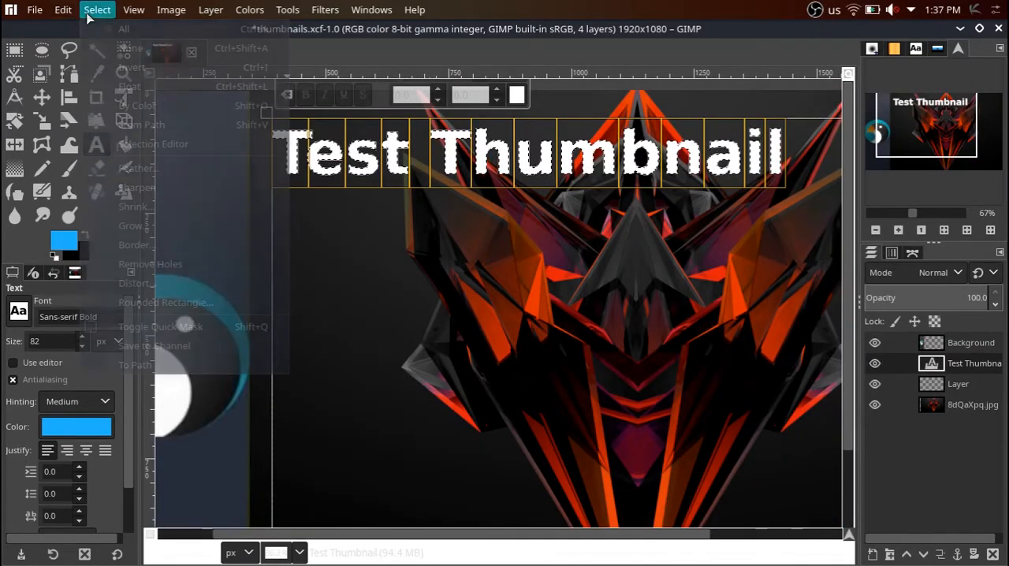
left_click(154, 230)
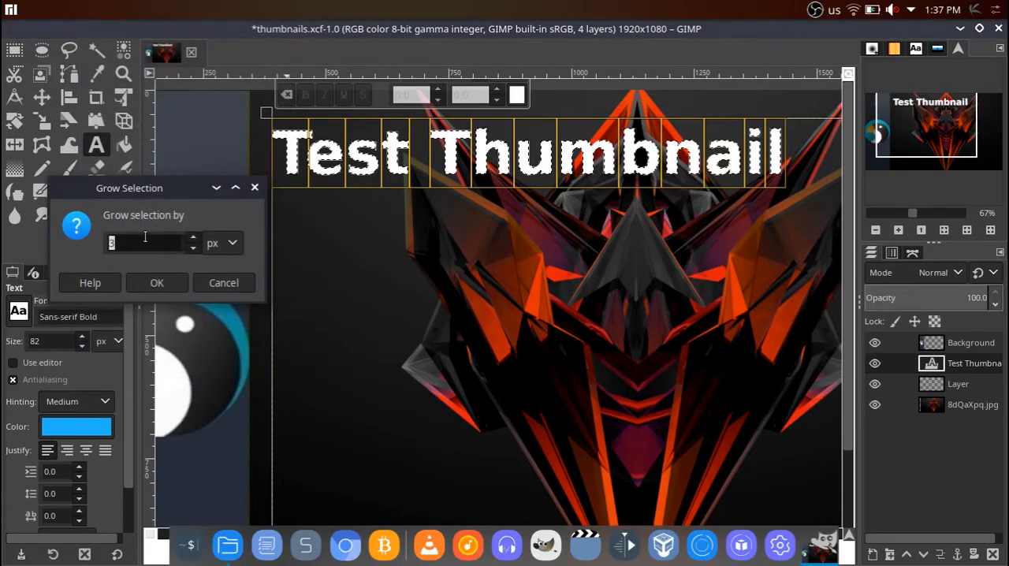
type("3")
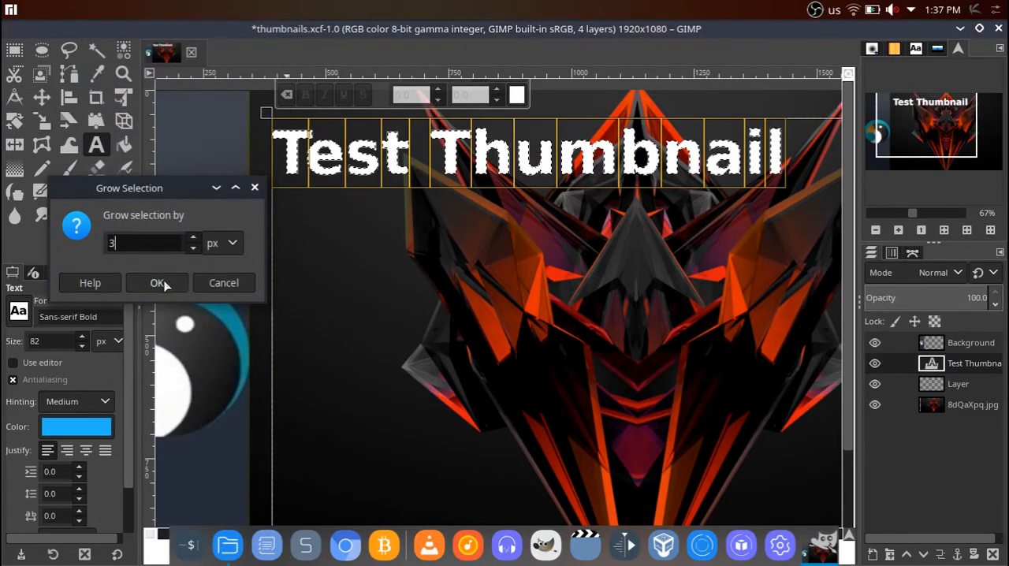
left_click(157, 284)
Swap the foreground and background colors and bucket-fill the grown selection around the letters with black.
scroll(335, 153, "down", 2)
scroll(335, 154, "up", 4)
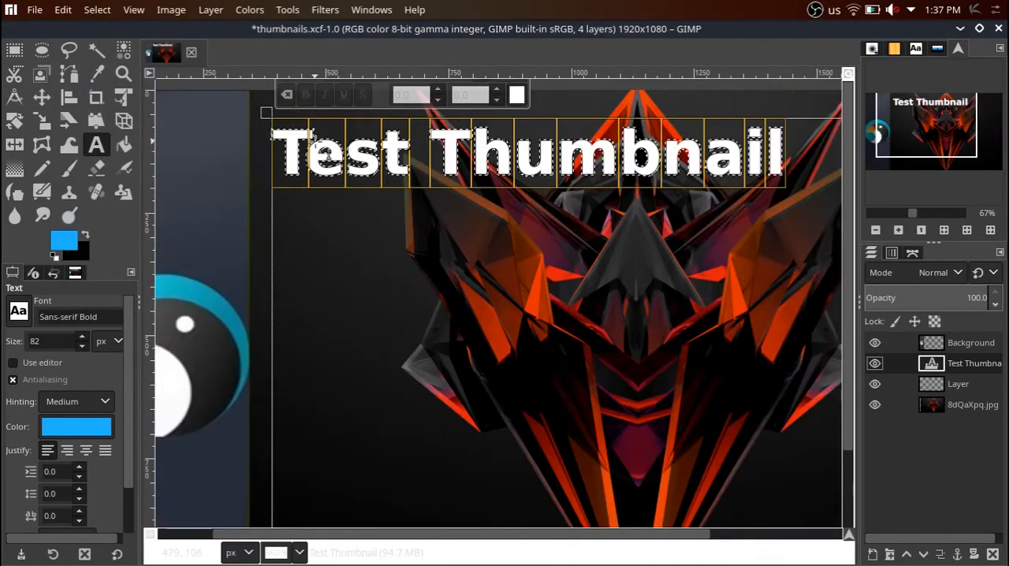
scroll(326, 151, "up", 2)
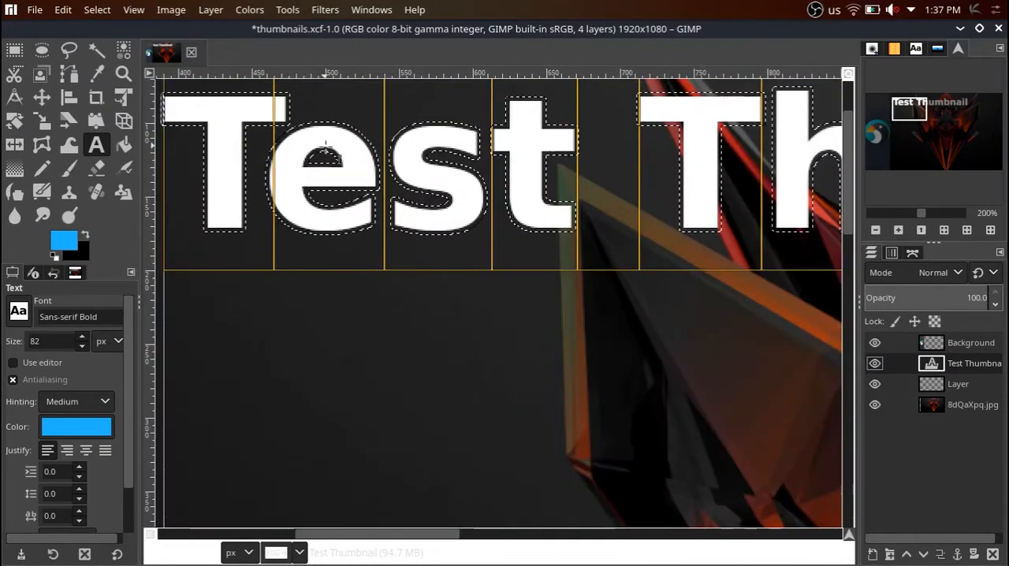
left_click(87, 237)
left_click(124, 144)
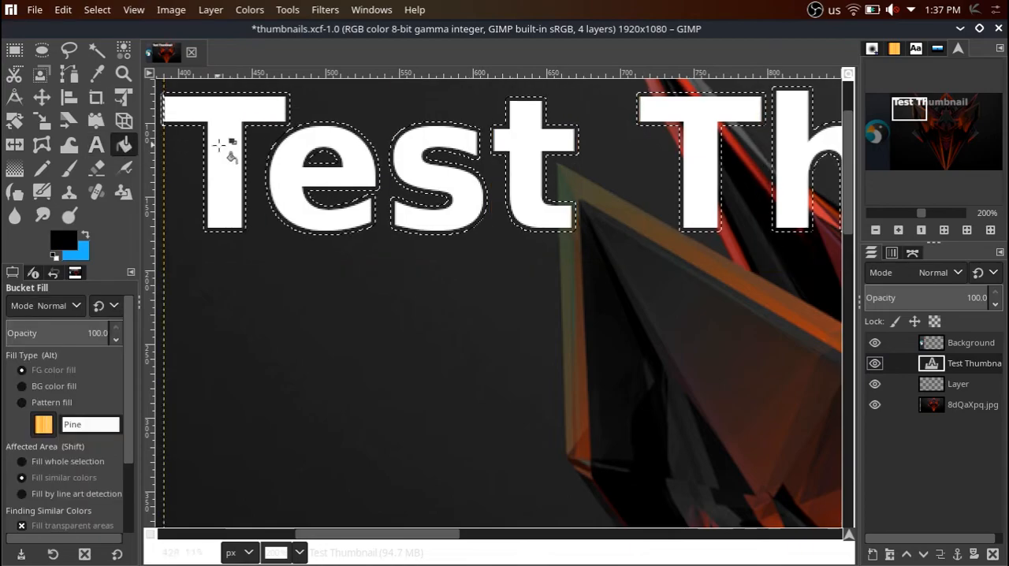
left_click(250, 124)
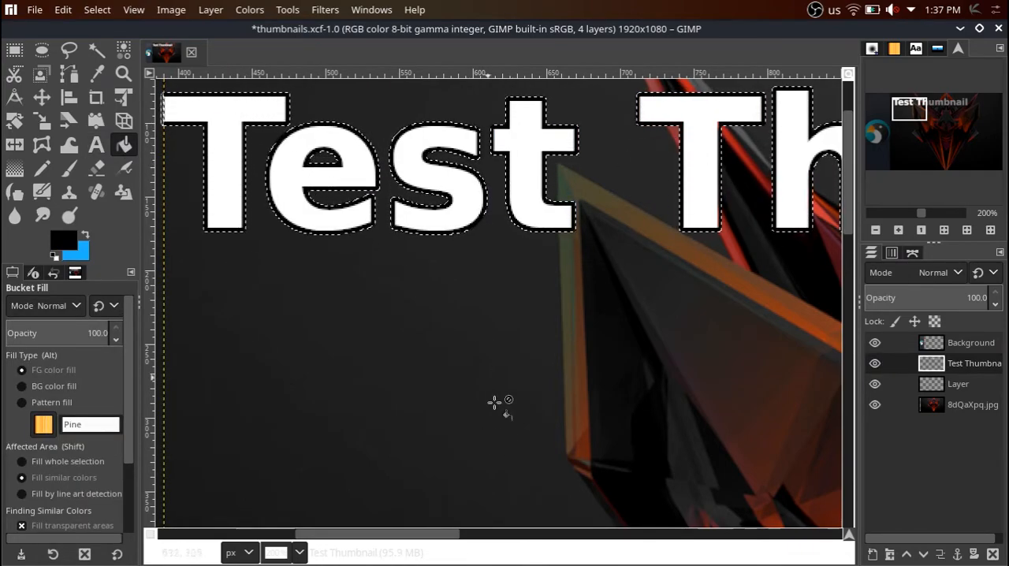
Fill the remaining selected edges inside the letters "a" and "b" of "Thumbnail" with black.
left_click_drag(386, 541, 607, 528)
left_click(601, 207)
left_click(361, 204)
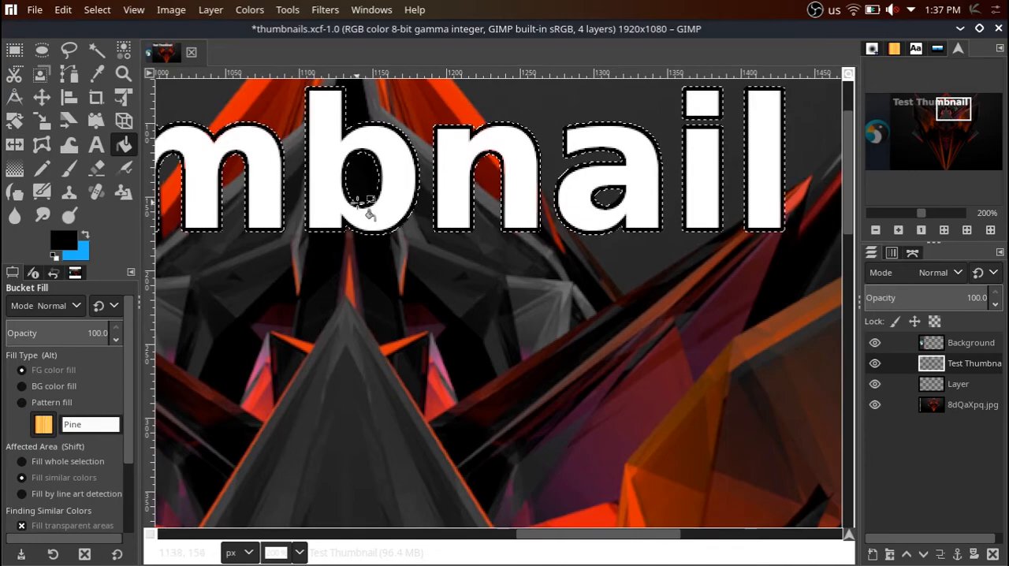
left_click_drag(591, 535, 643, 534)
scroll(228, 346, "down", 3)
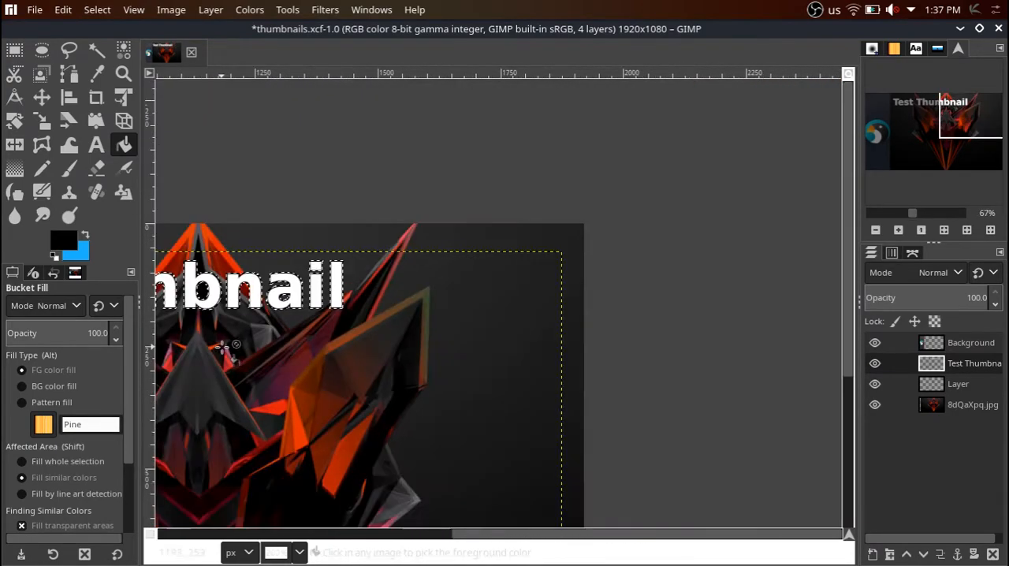
left_click_drag(496, 535, 280, 536)
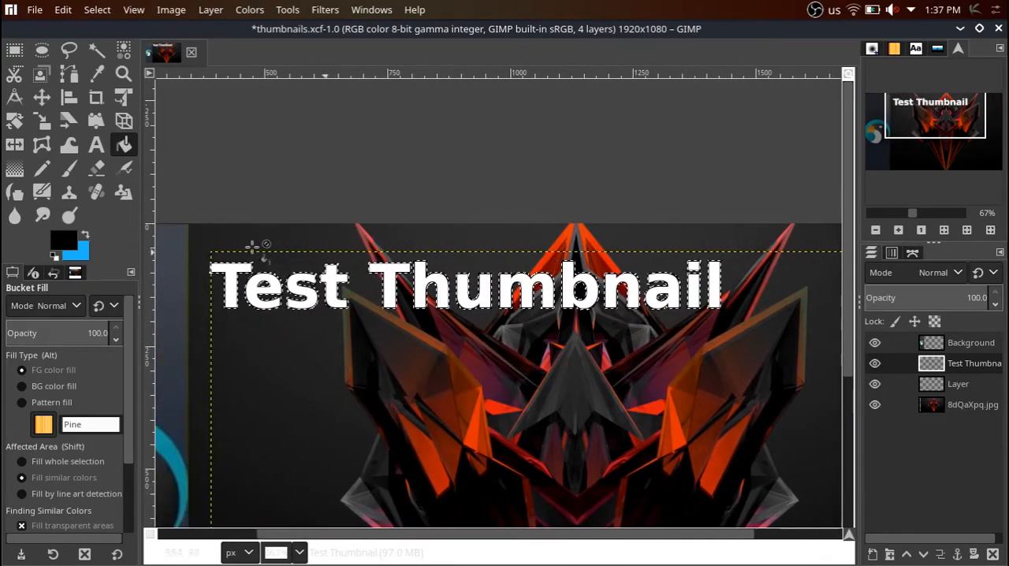
Switch to Rectangle Select and clear the selection around the outlined text.
left_click(15, 49)
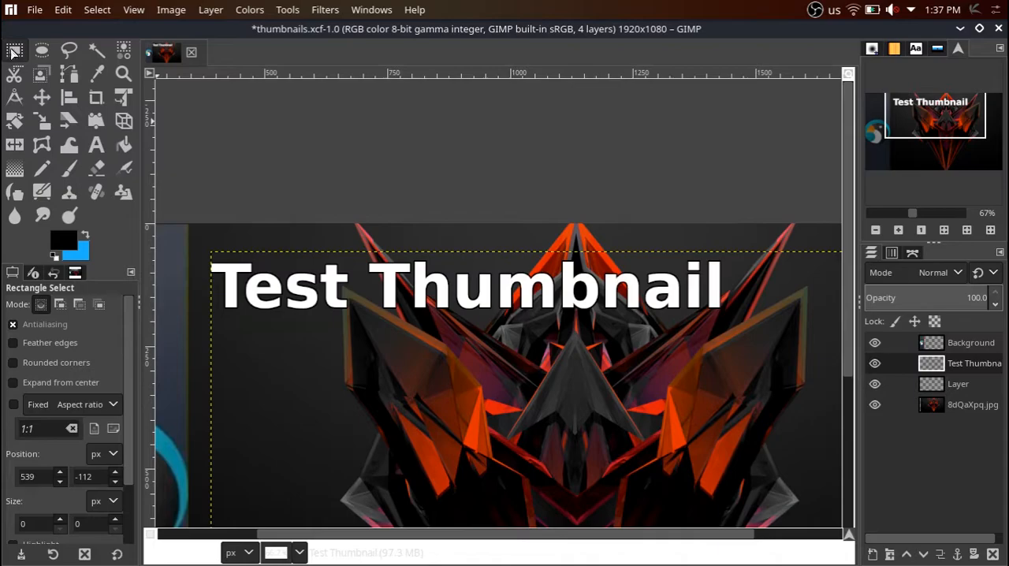
left_click_drag(353, 186, 450, 224)
left_click(451, 187)
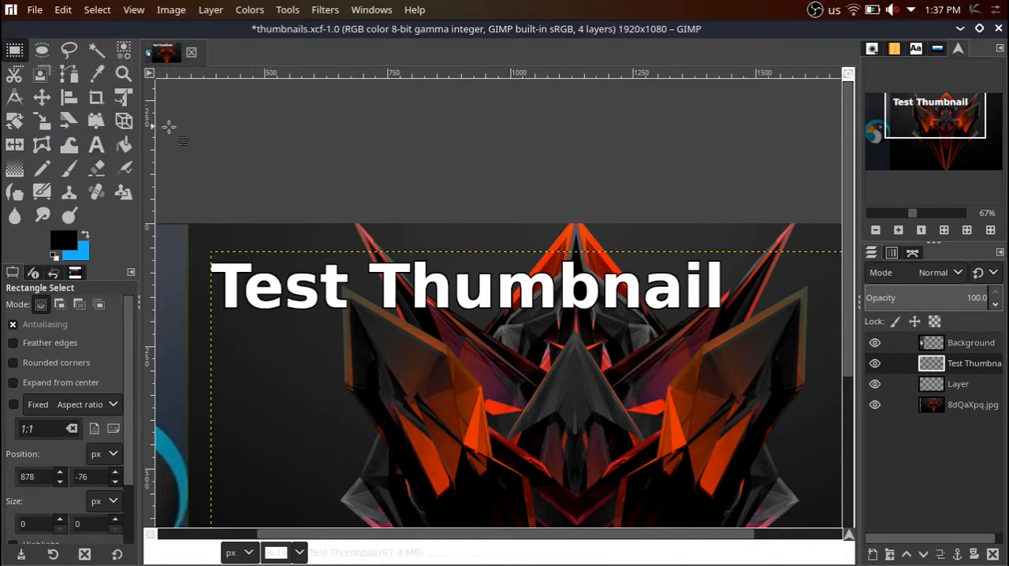
Scale the Test Thumbnail text layer up to about 1926 × 1268 px and reposition the title near the image's vertical middle.
scroll(337, 123, "down", 4)
scroll(414, 169, "up", 2)
scroll(535, 198, "down", 3)
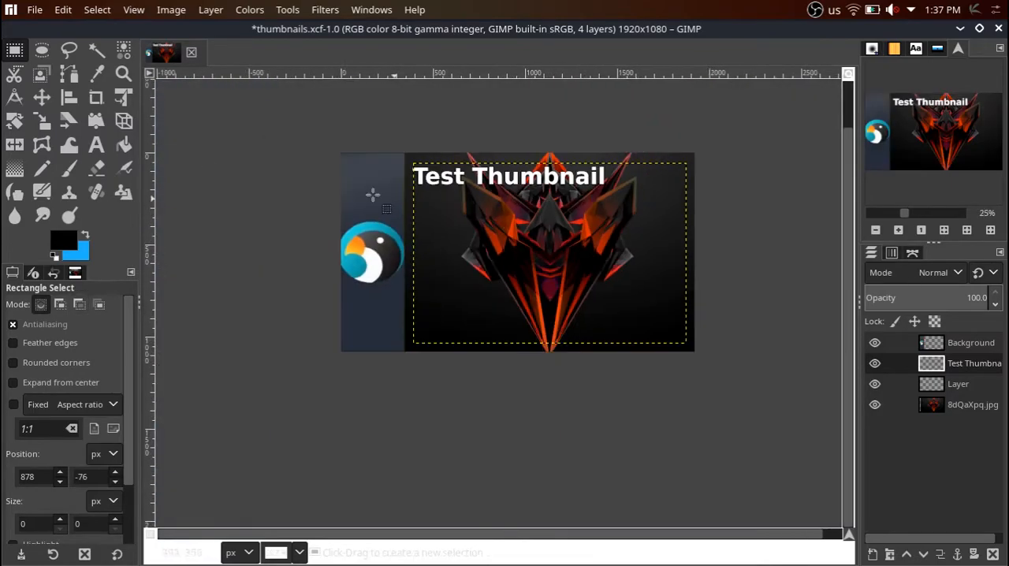
left_click(42, 122)
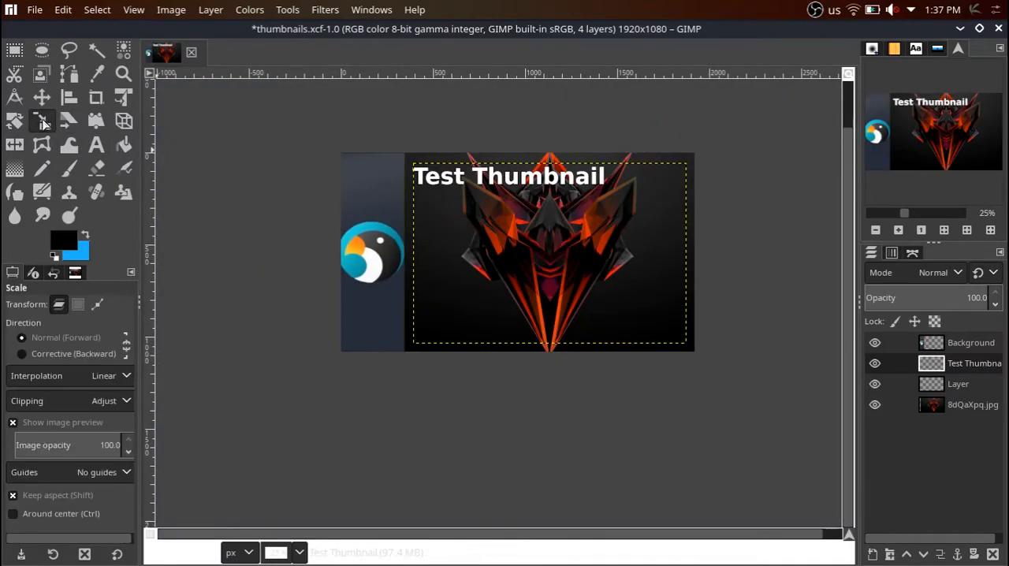
left_click(497, 195)
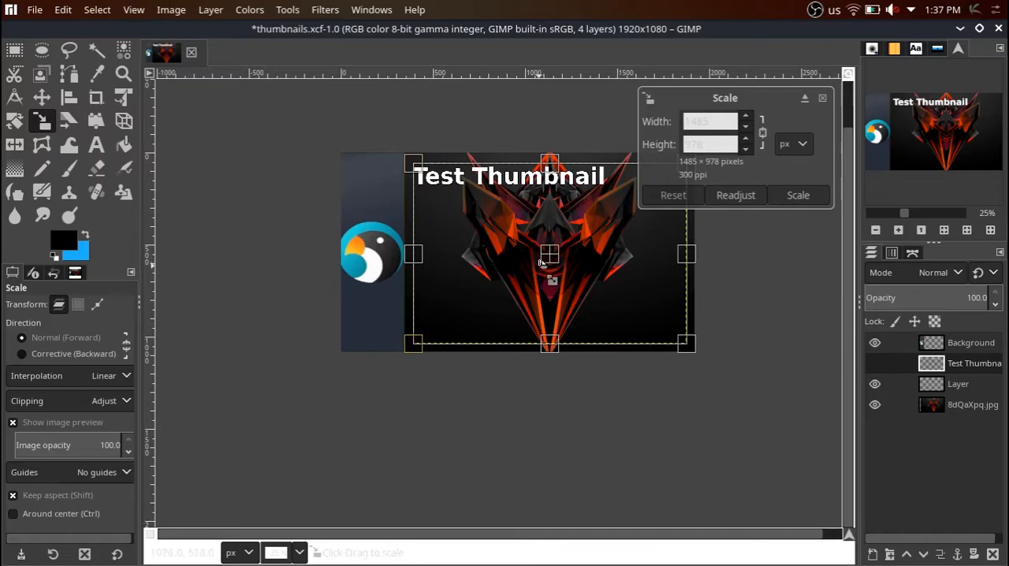
left_click_drag(549, 256, 554, 314)
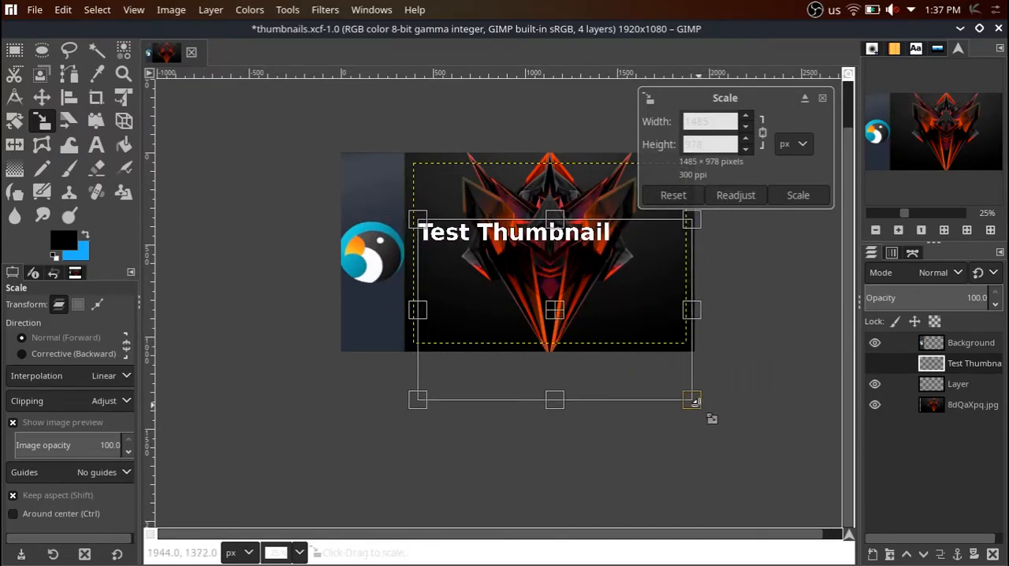
left_click_drag(691, 398, 765, 461)
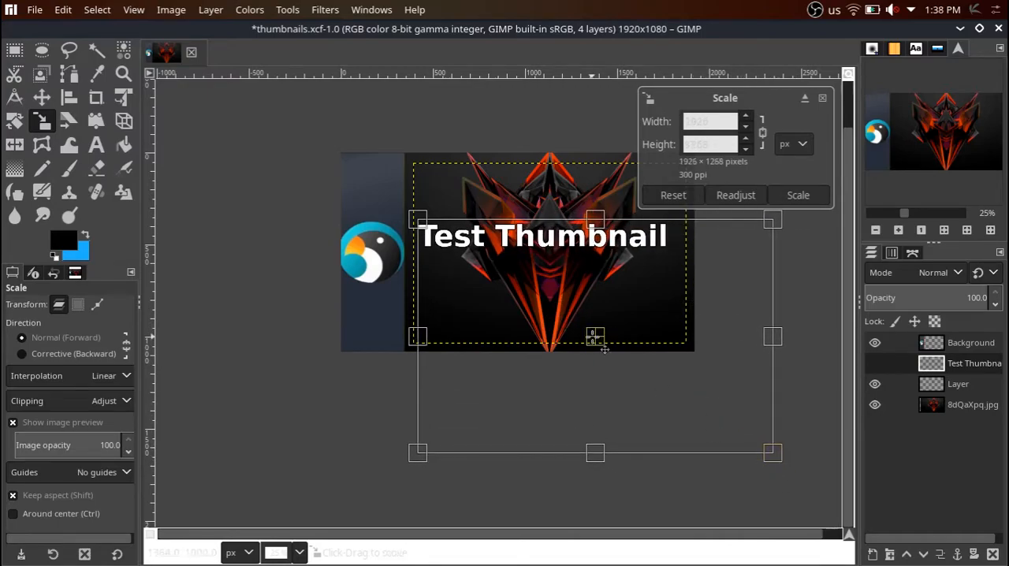
left_click_drag(611, 349, 613, 362)
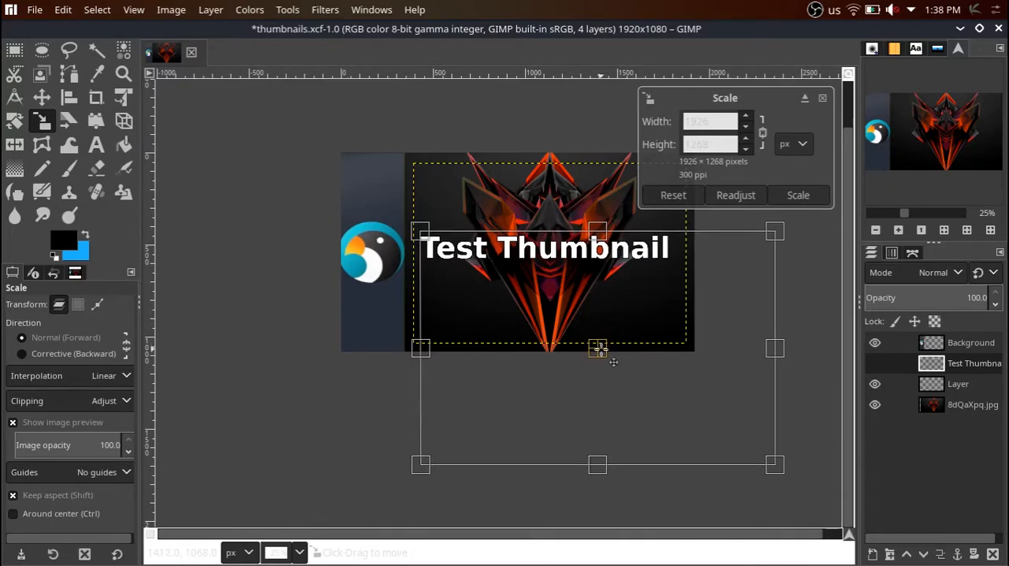
key("Return")
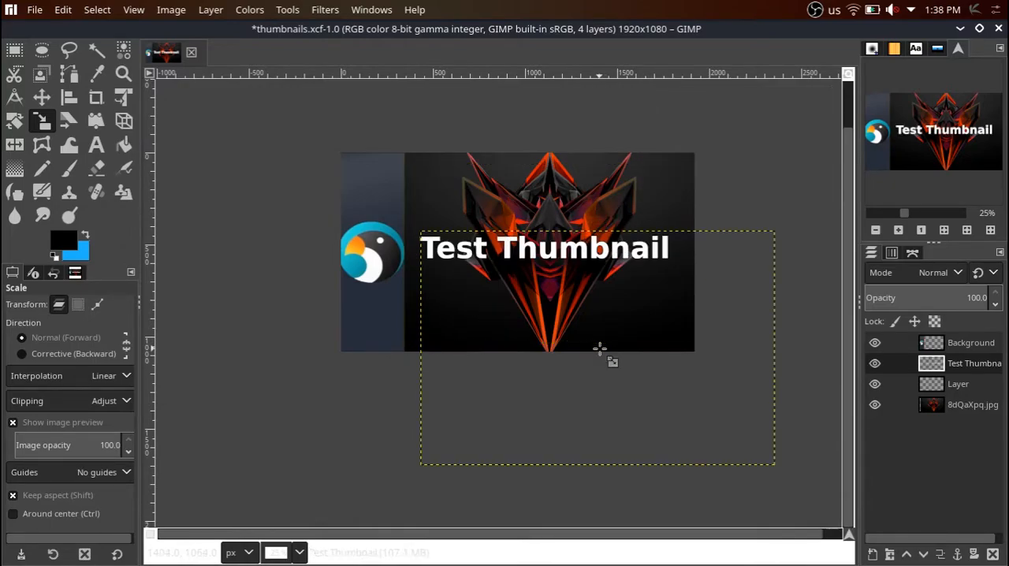
left_click(428, 281)
left_click(14, 50)
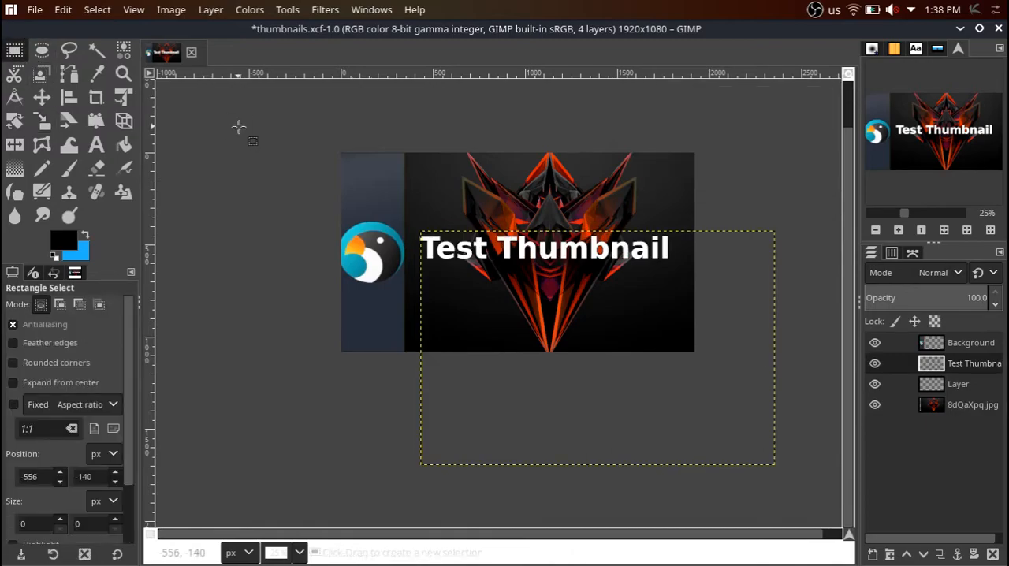
Try the Align tool with its reference set to Selection, and return to Rectangle Select.
left_click(329, 10)
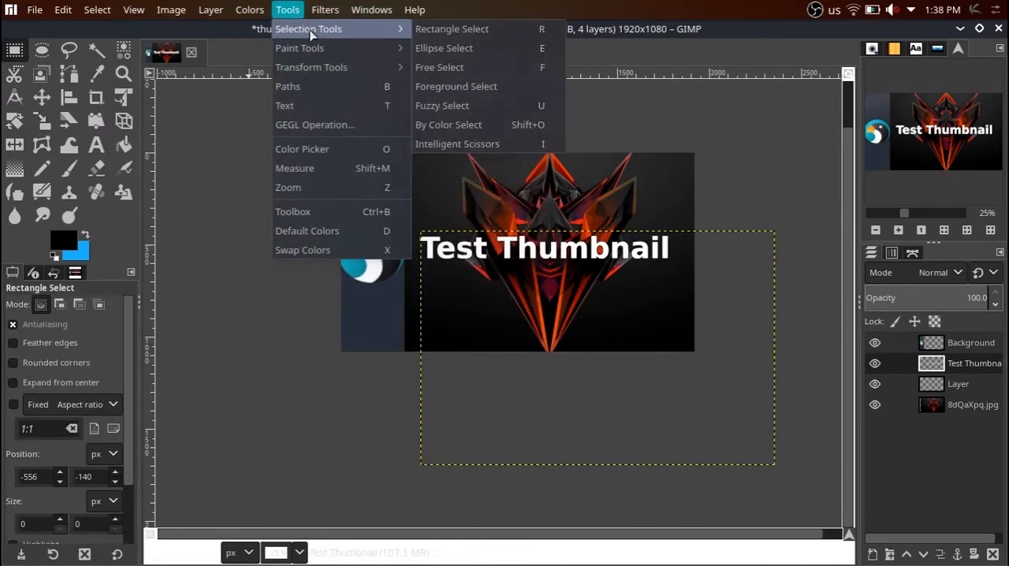
mouse_move(352, 63)
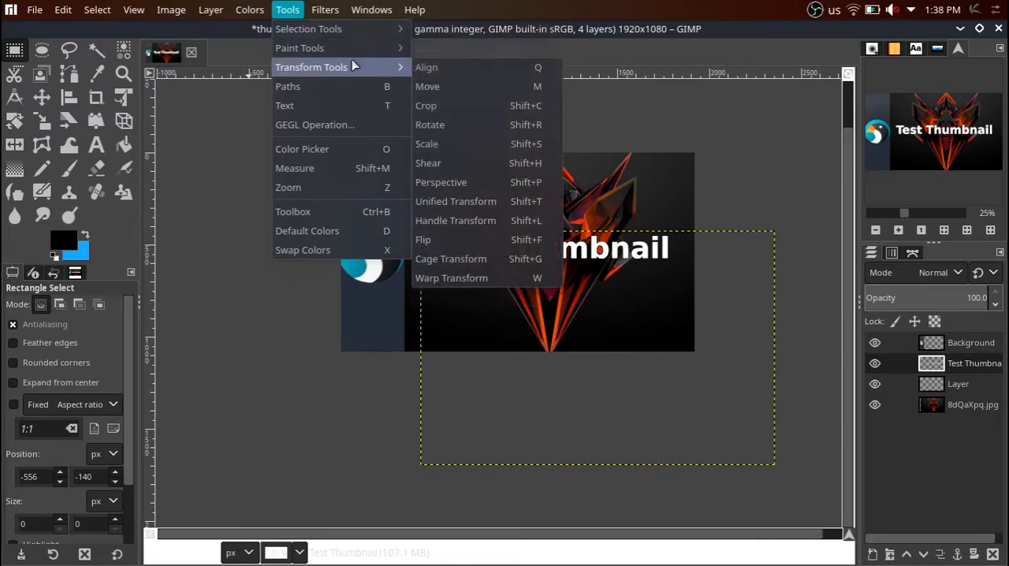
left_click(427, 69)
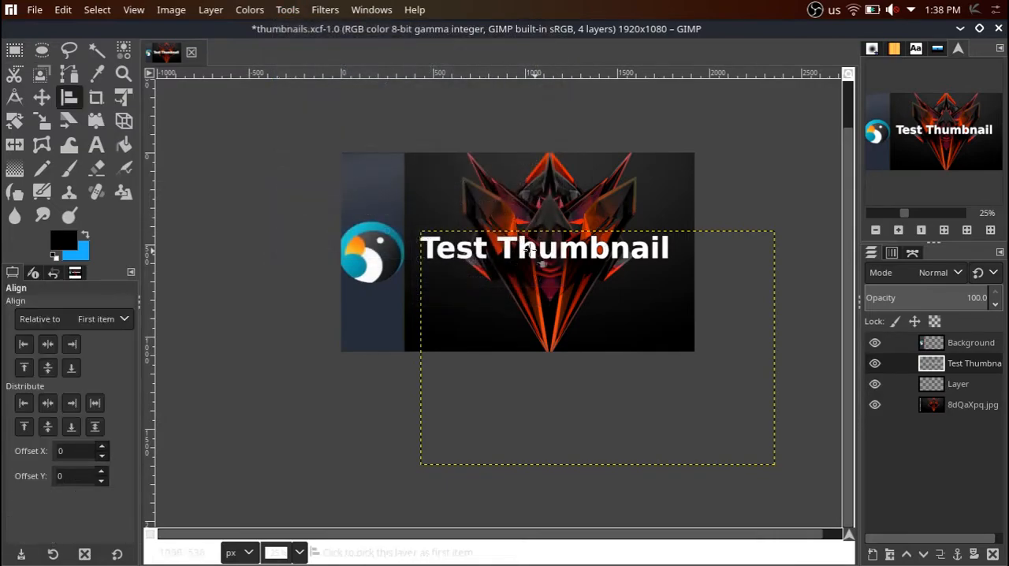
left_click(68, 318)
left_click(47, 360)
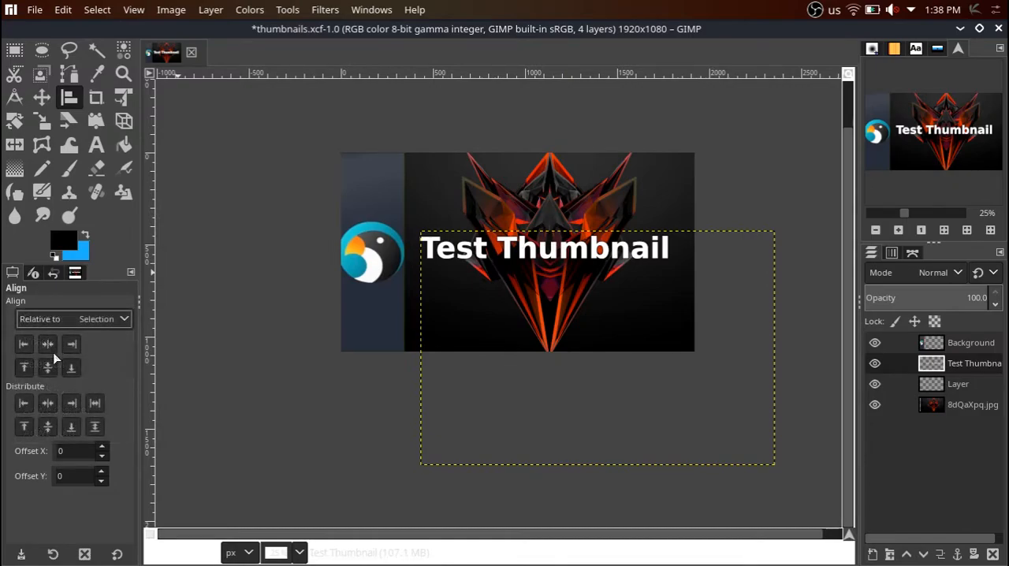
key("r")
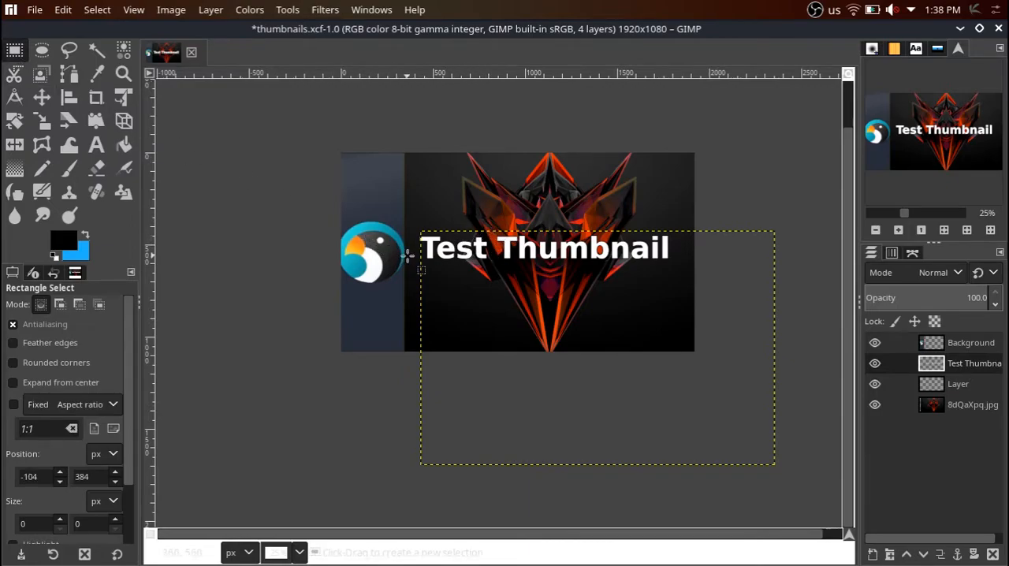
scroll(339, 253, "down", 1)
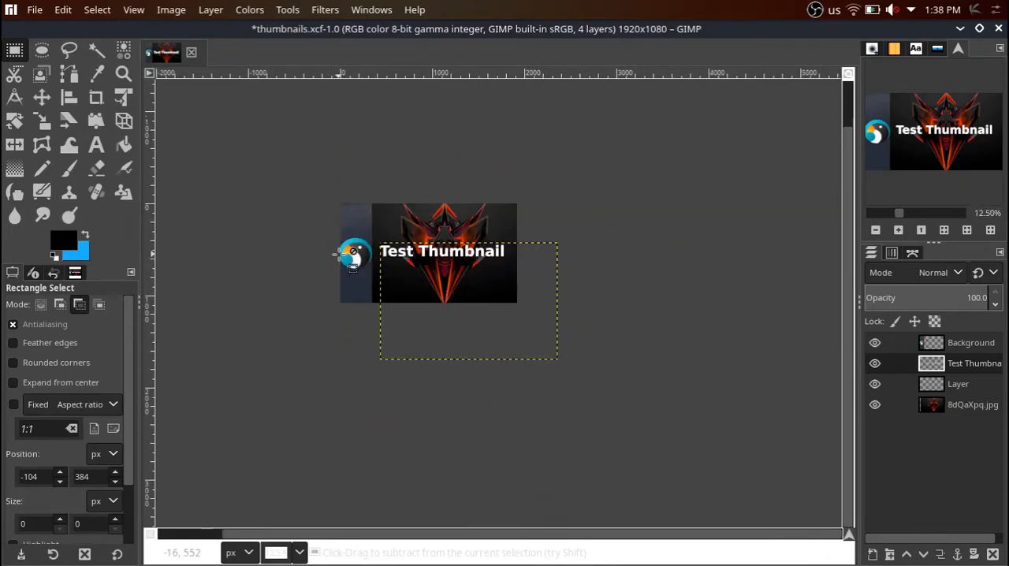
scroll(335, 253, "up", 1)
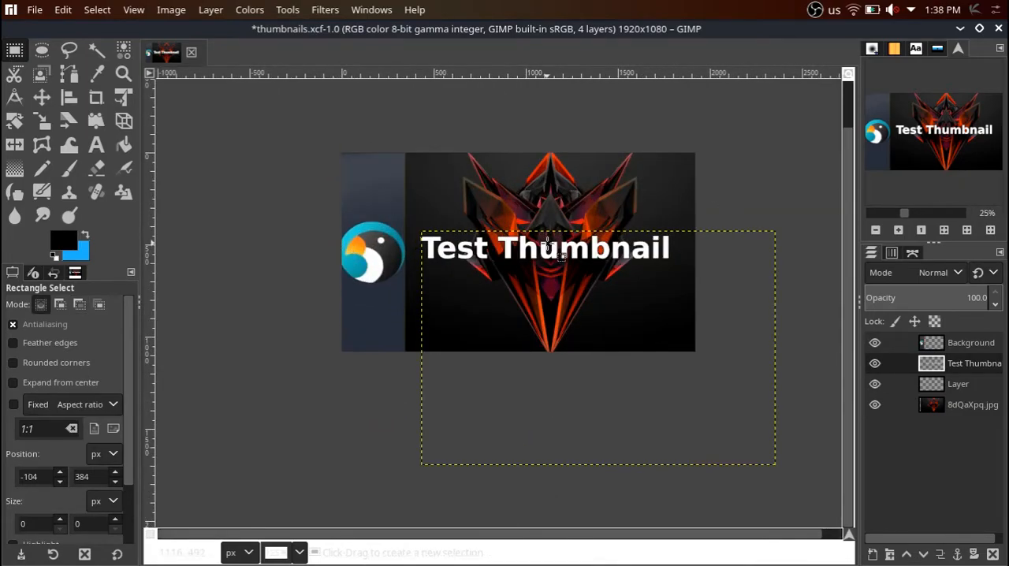
scroll(843, 187, "up", 2)
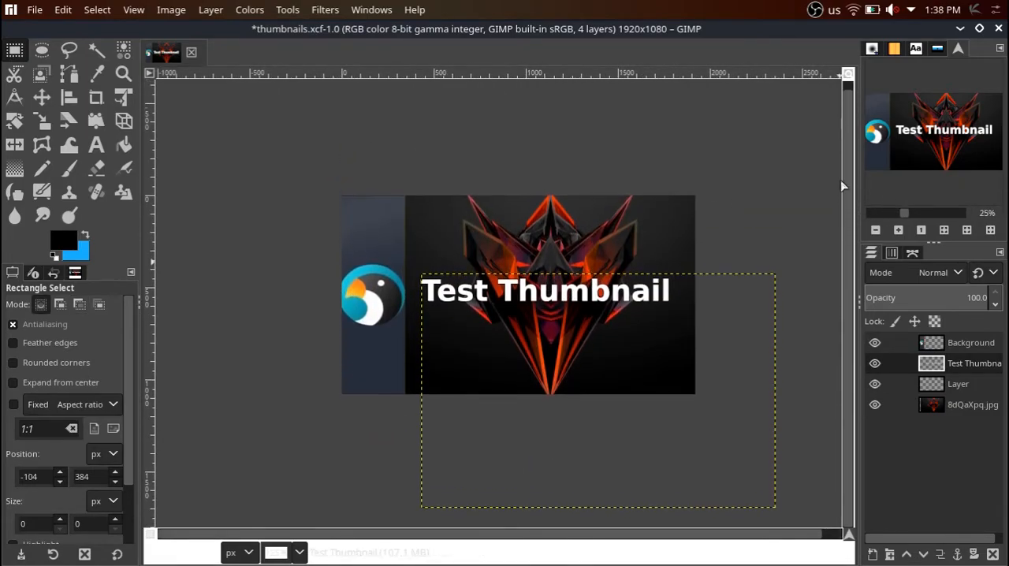
scroll(842, 187, "up", 1)
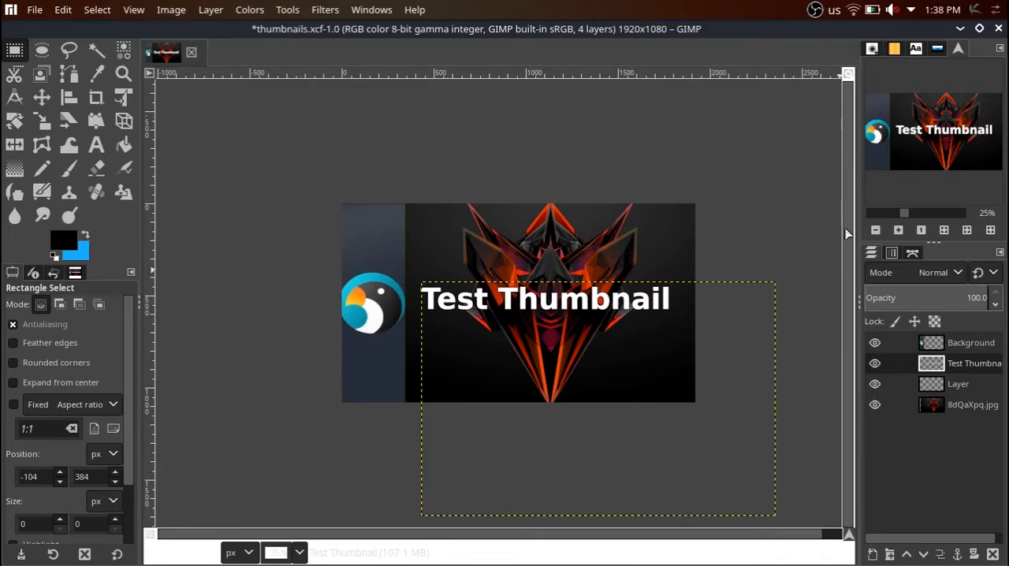
scroll(567, 268, "down", 1)
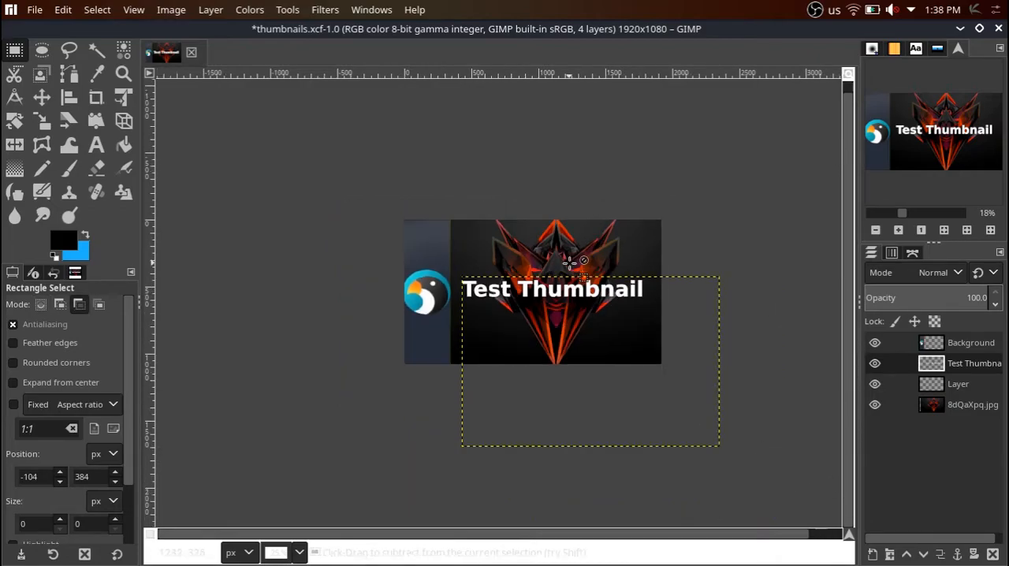
scroll(585, 278, "down", 3)
scroll(587, 272, "up", 5)
Try rectangular selections, about 627 × 1551 px over the logo panel and about 1503 × 327 px around the title text.
left_click_drag(198, 132, 352, 513)
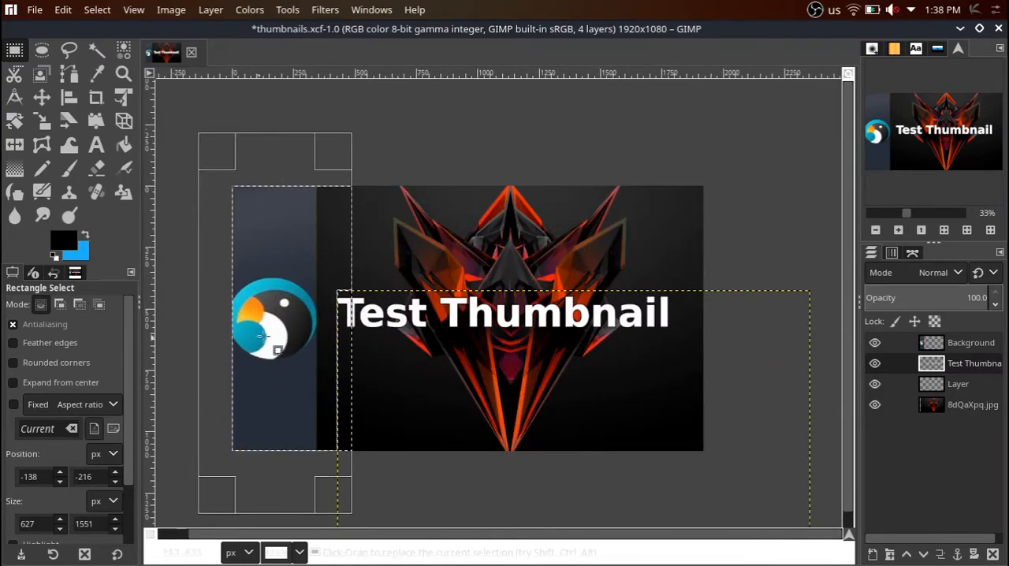
left_click(266, 120)
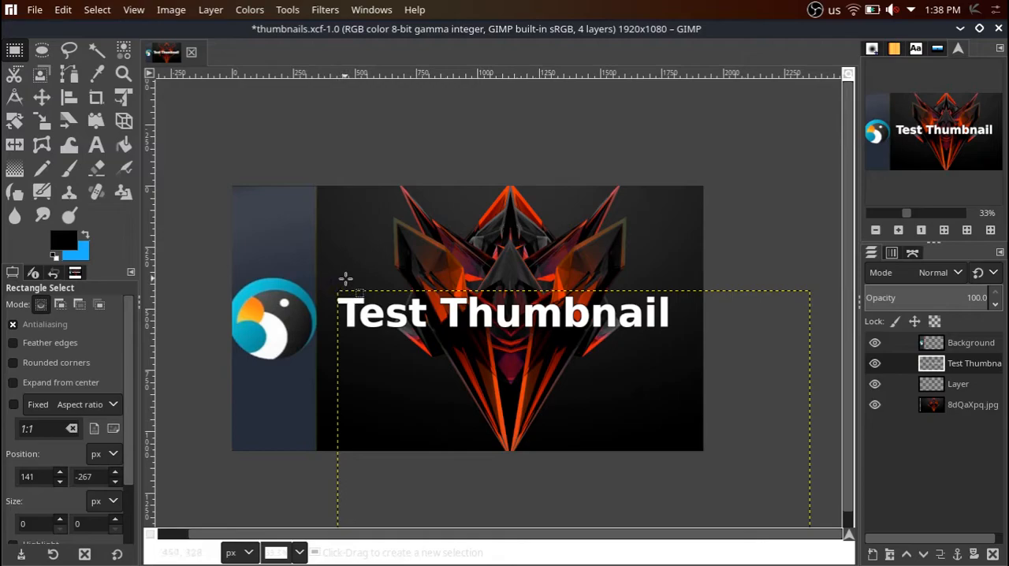
left_click_drag(332, 286, 698, 364)
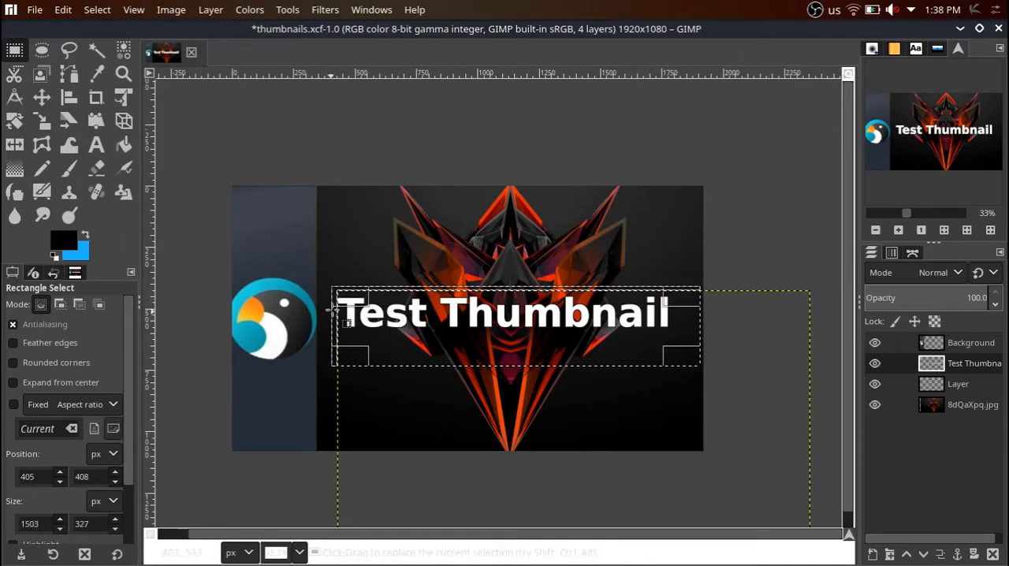
Try starting a small text box above the title with its font name highlighted, and return to Rectangle Select.
left_click(96, 145)
left_click_drag(406, 207, 504, 253)
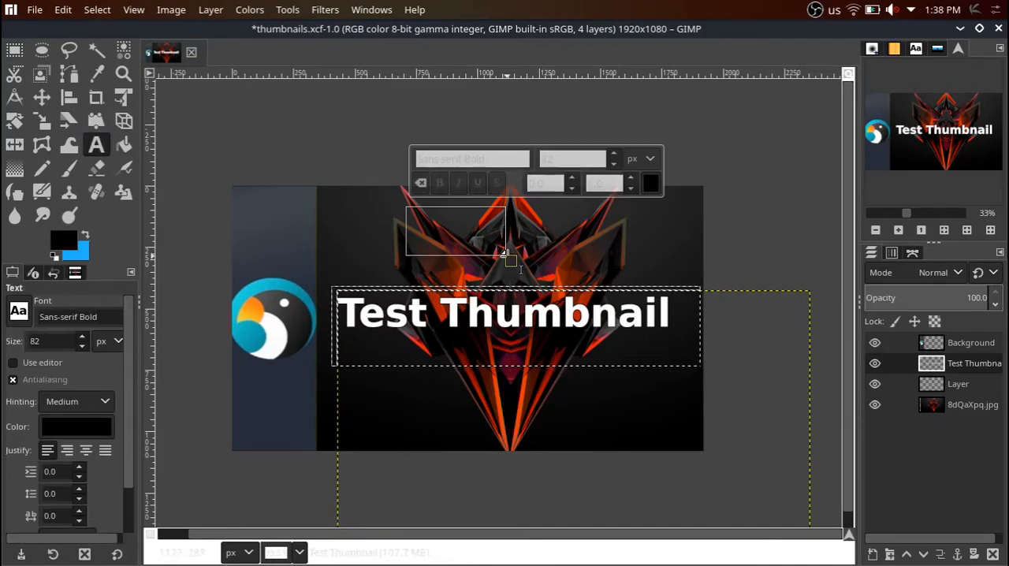
left_click_drag(106, 314, 51, 305)
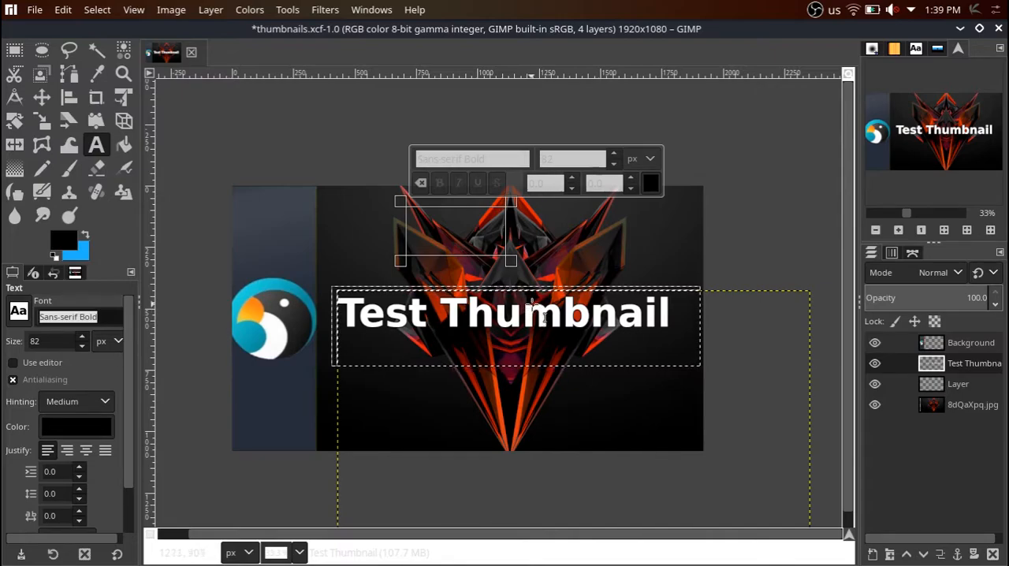
left_click(14, 49)
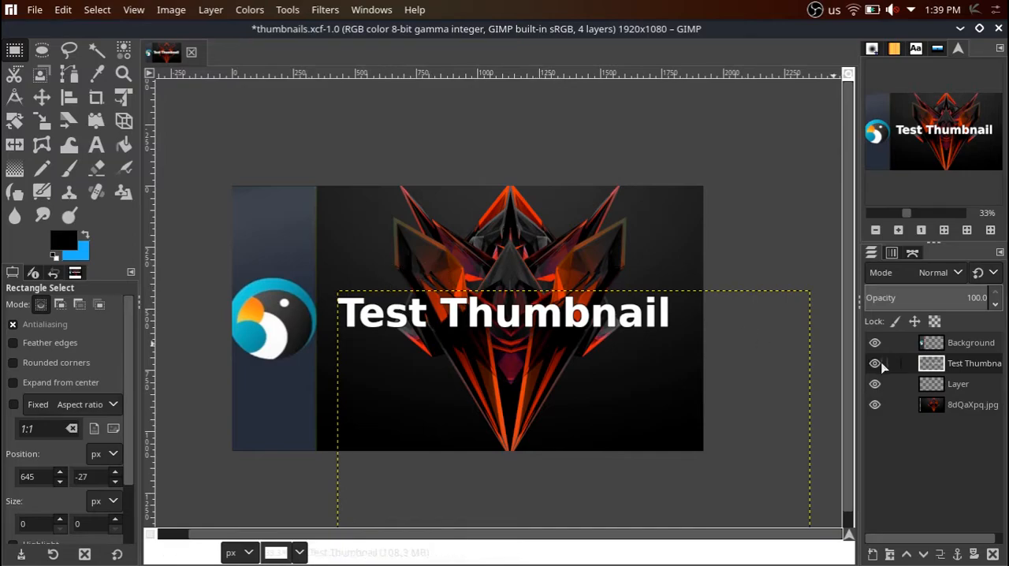
Make the 8dQaXpq.jpg layer active and toggle its visibility off and on, leaving it shown.
left_click(938, 405)
left_click(873, 407)
left_click(874, 406)
left_click(875, 406)
left_click(875, 406)
left_click(874, 406)
left_click(874, 406)
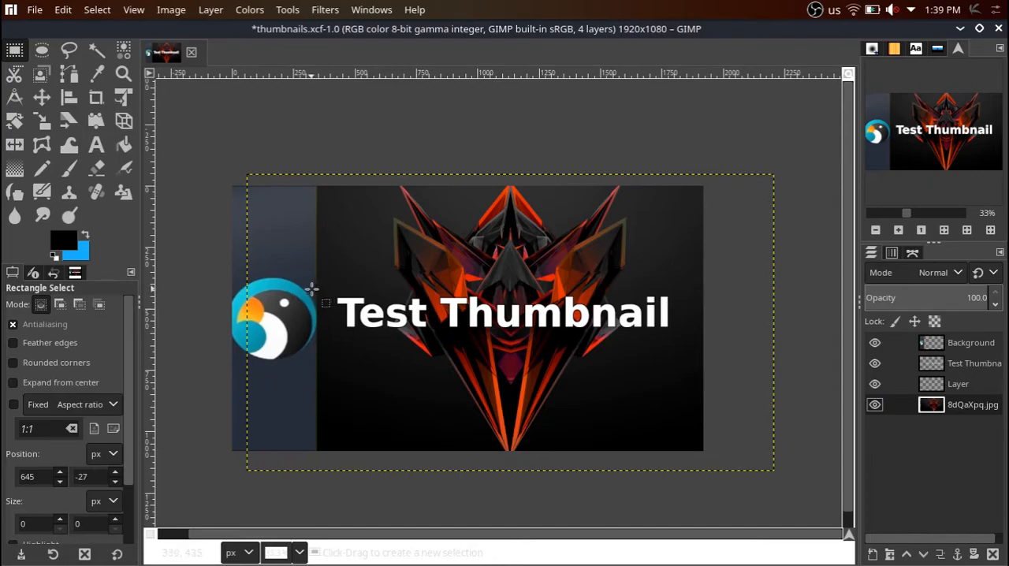
Select a band about 1623 × 153 px across the title, darken it to brightness -127 with Brightness-Contrast, and clear the selection.
left_click_drag(307, 295, 704, 331)
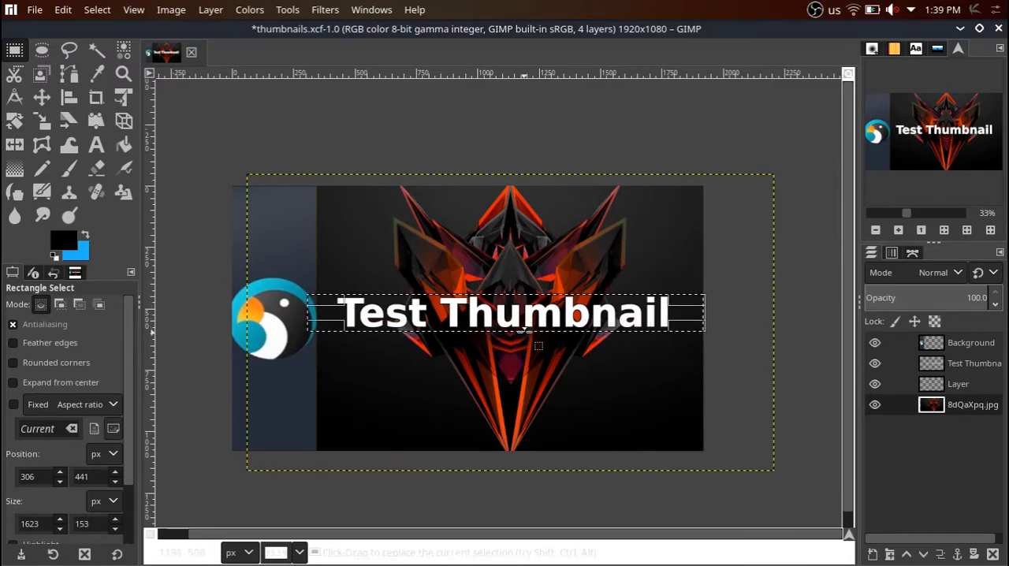
left_click(249, 10)
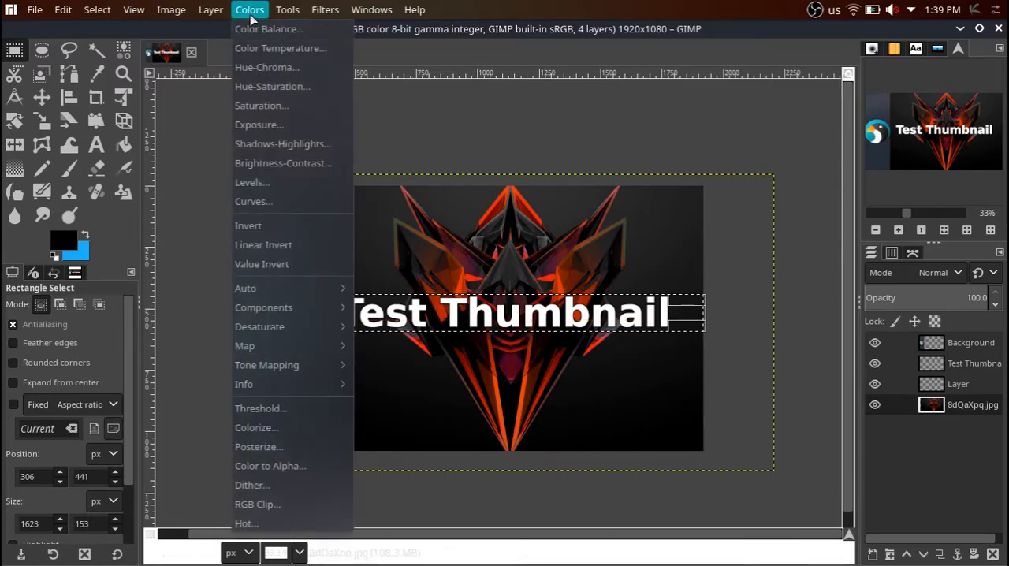
left_click(274, 163)
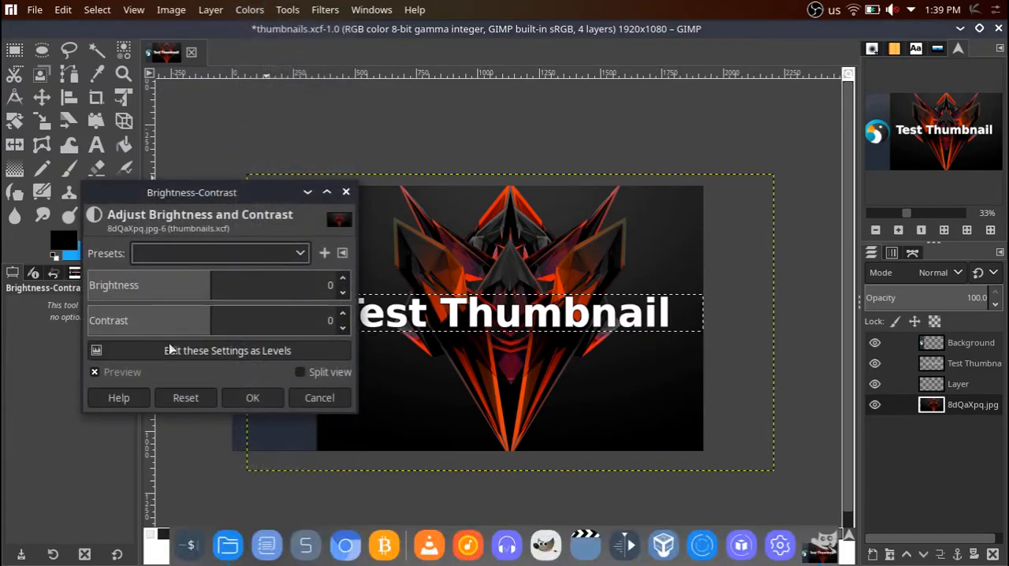
left_click(201, 280)
left_click_drag(188, 280, 52, 280)
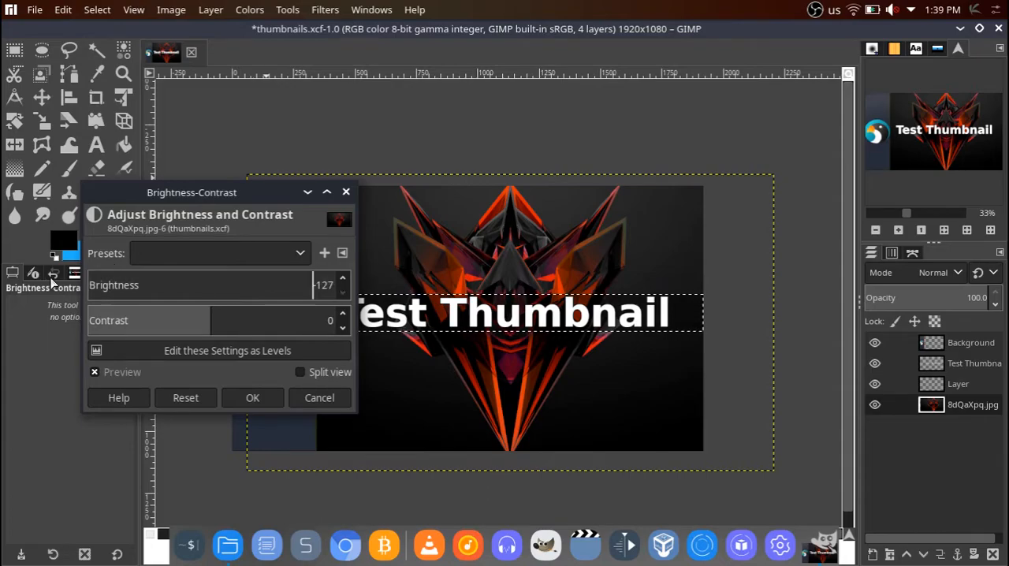
left_click(252, 397)
left_click(345, 383)
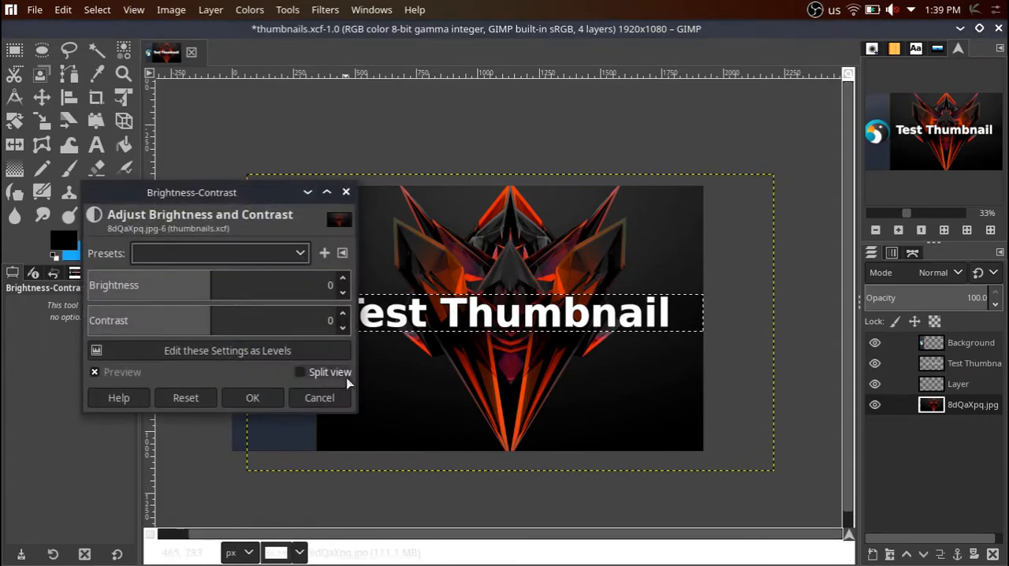
left_click(346, 192)
left_click(14, 50)
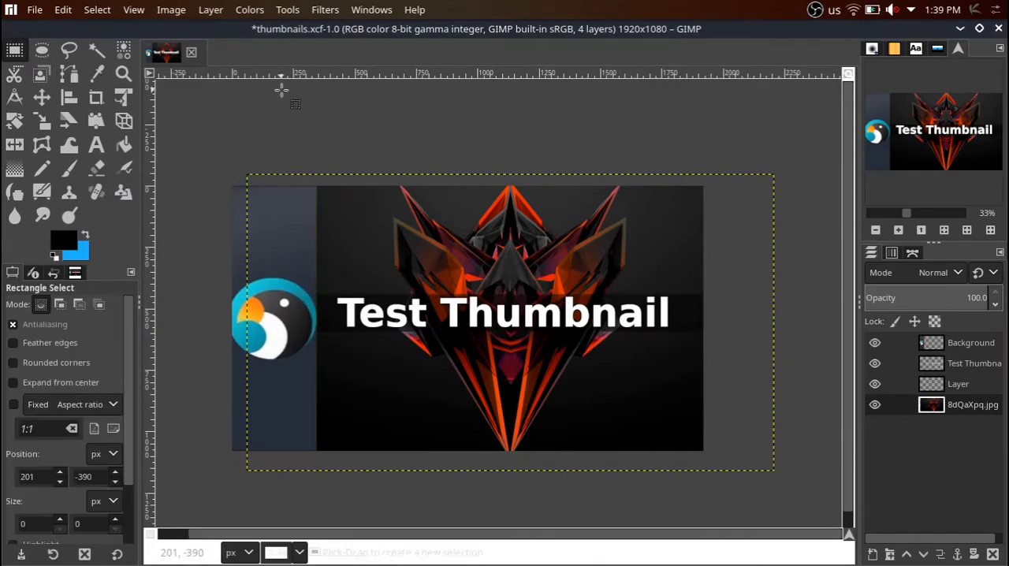
scroll(427, 332, "up", 2)
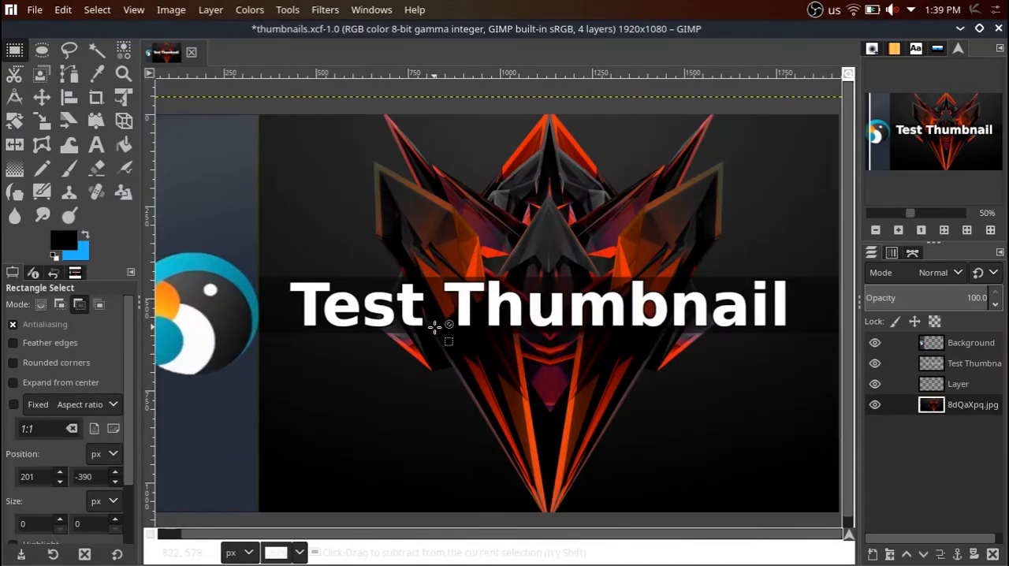
left_click_drag(464, 542, 556, 480)
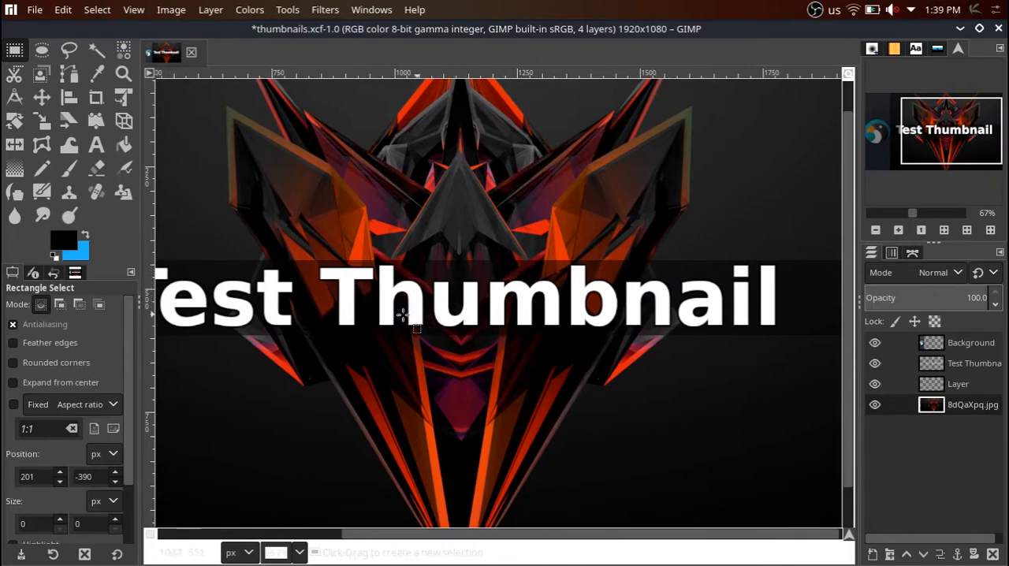
key("ctrl")
scroll(383, 313, "up", 1)
scroll(383, 313, "down", 5)
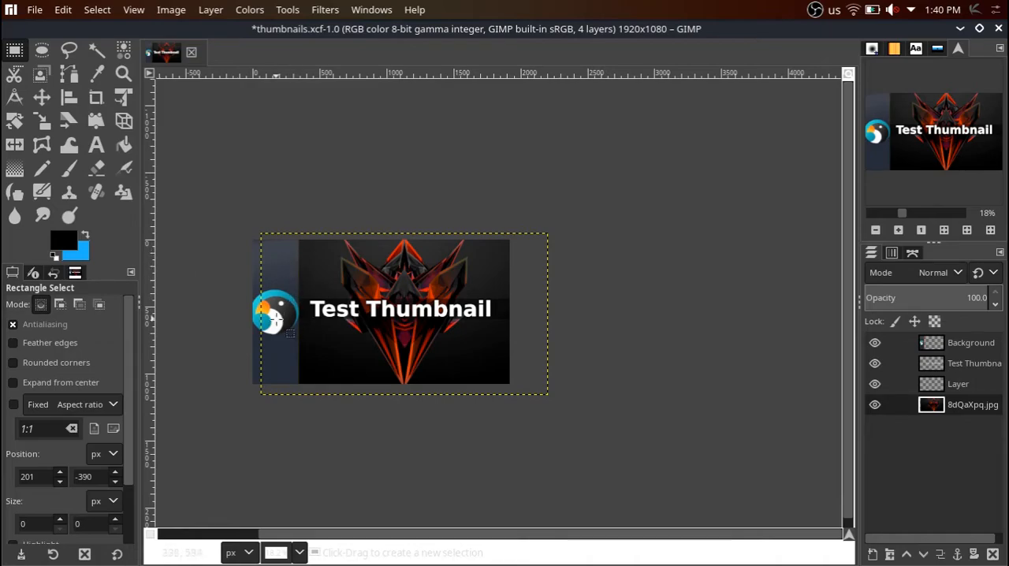
scroll(306, 314, "up", 1)
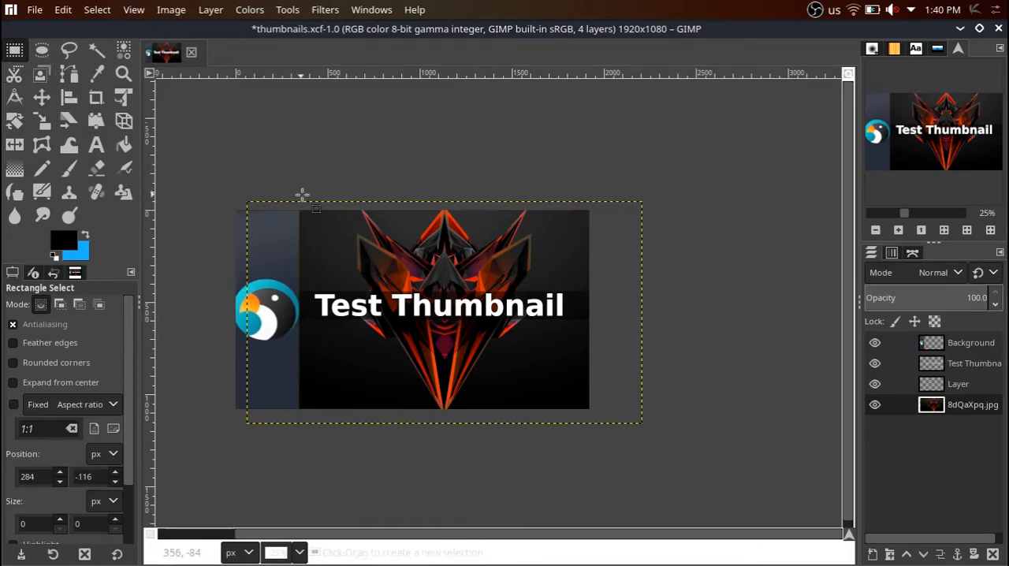
right_click(328, 236)
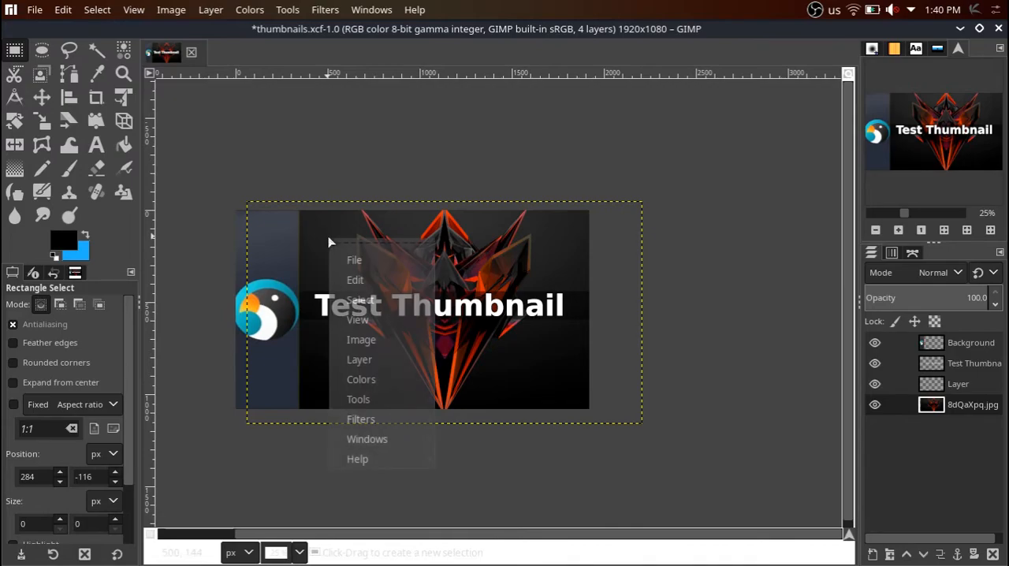
mouse_move(396, 367)
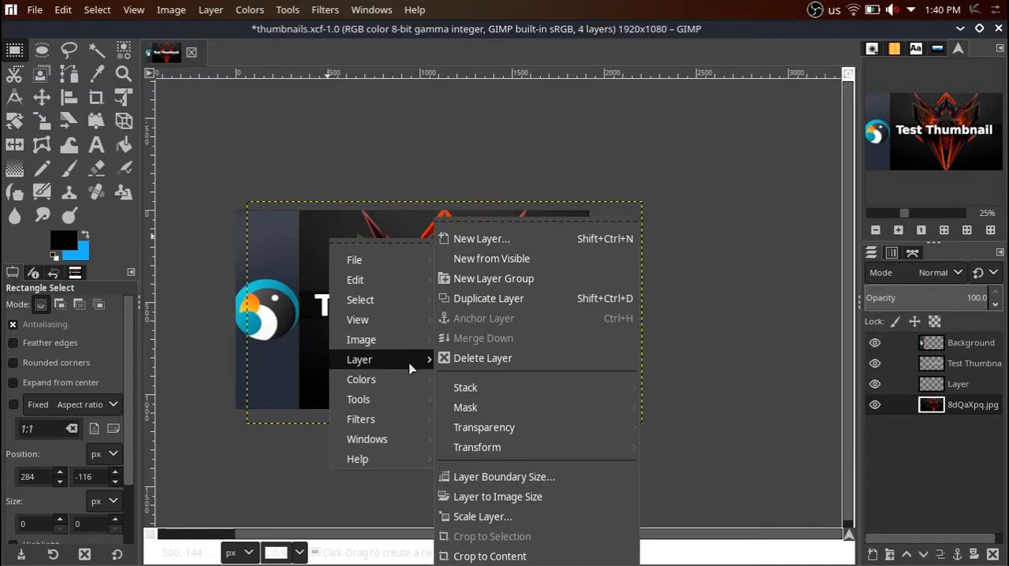
left_click(97, 55)
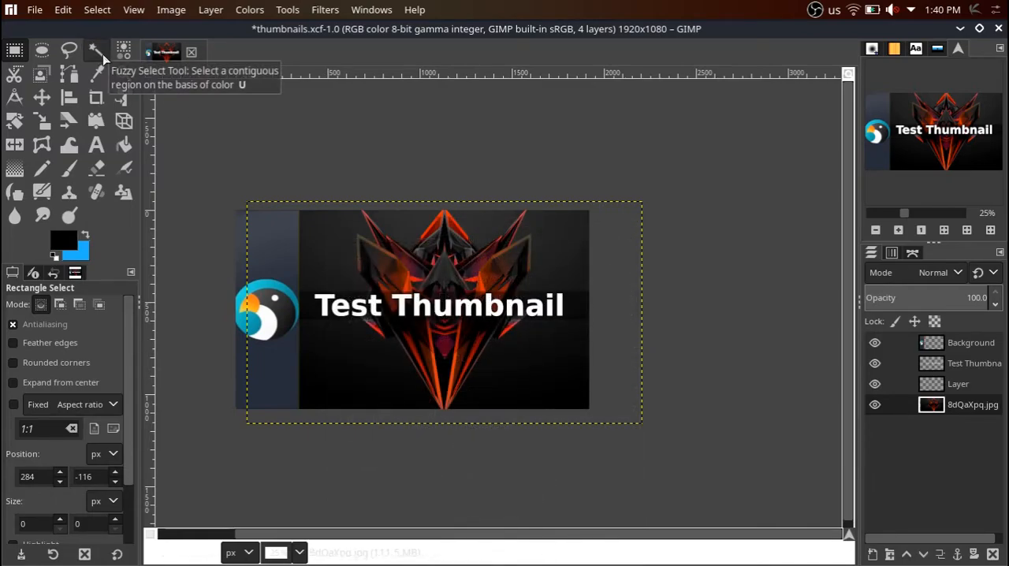
right_click(399, 268)
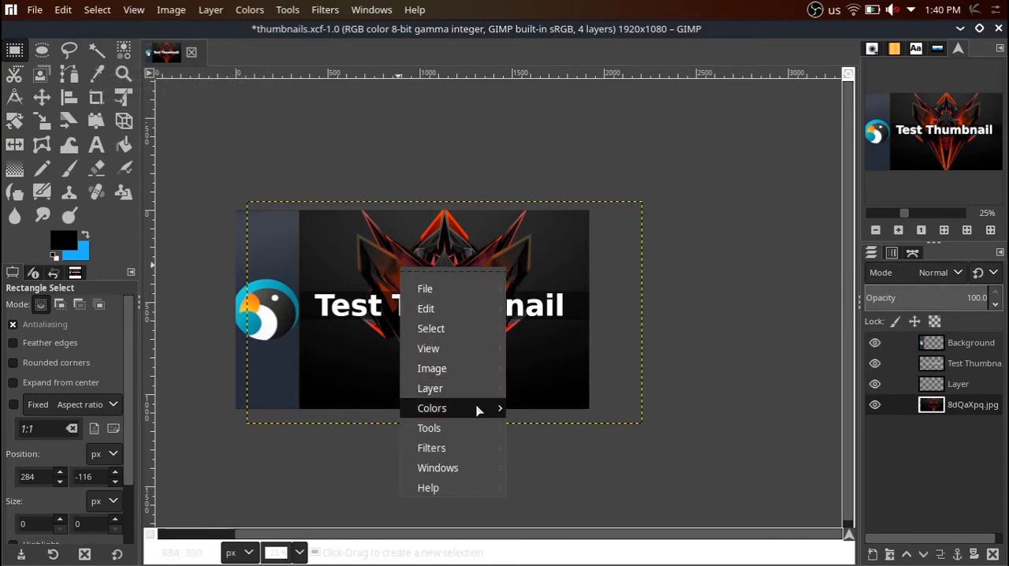
mouse_move(479, 378)
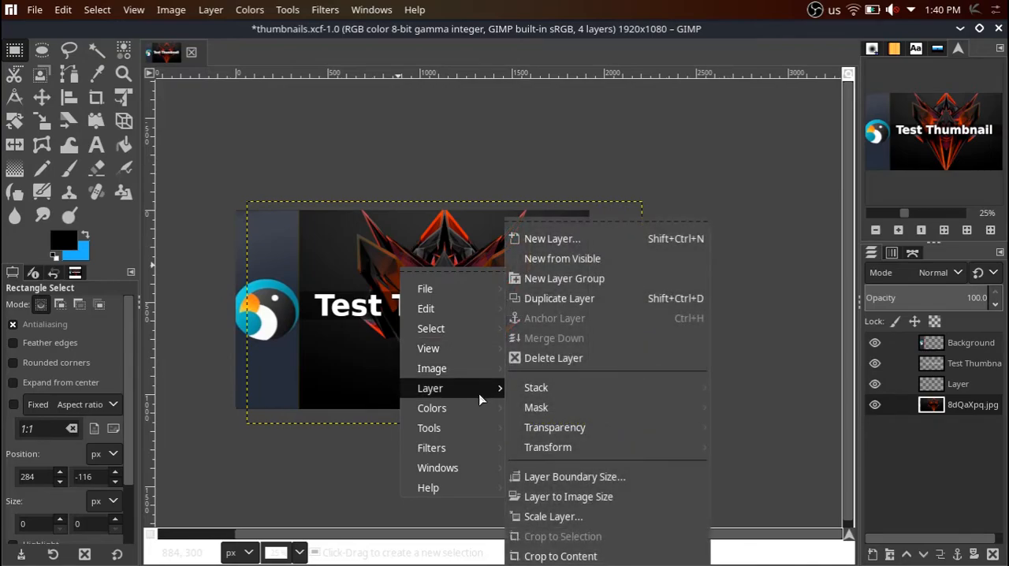
mouse_move(660, 427)
left_click(752, 394)
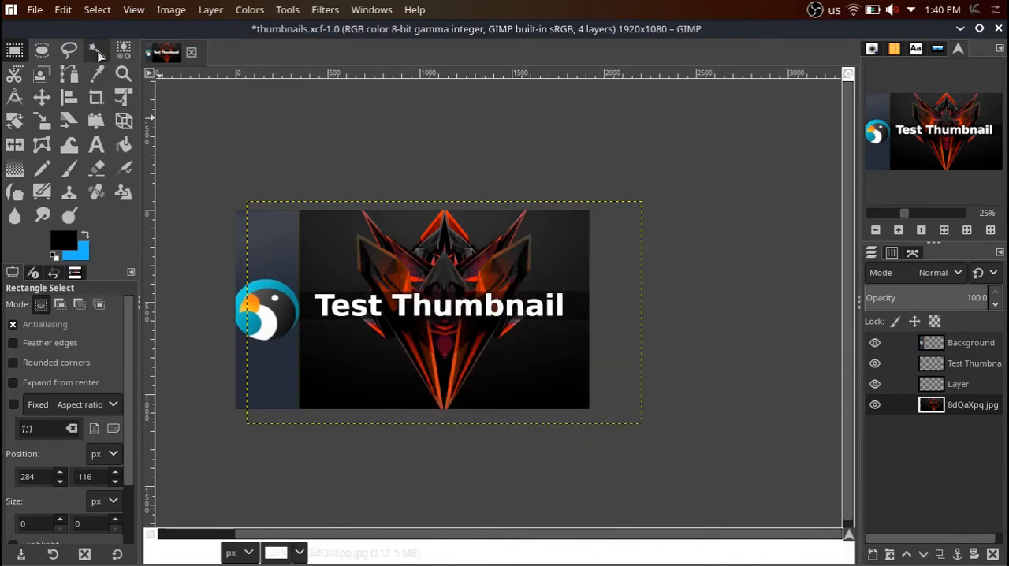
Try deleting the dark area of the 8dQaXpq.jpg layer with Fuzzy Select at threshold 74.5, undo the deletion and clear the selection.
left_click(367, 267)
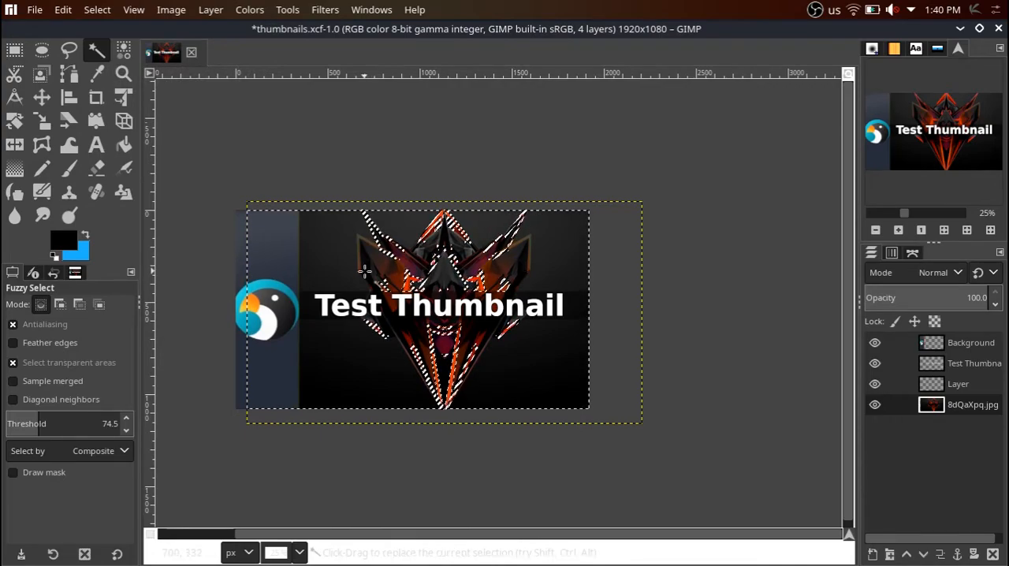
key("Delete")
left_click_drag(415, 285, 405, 284)
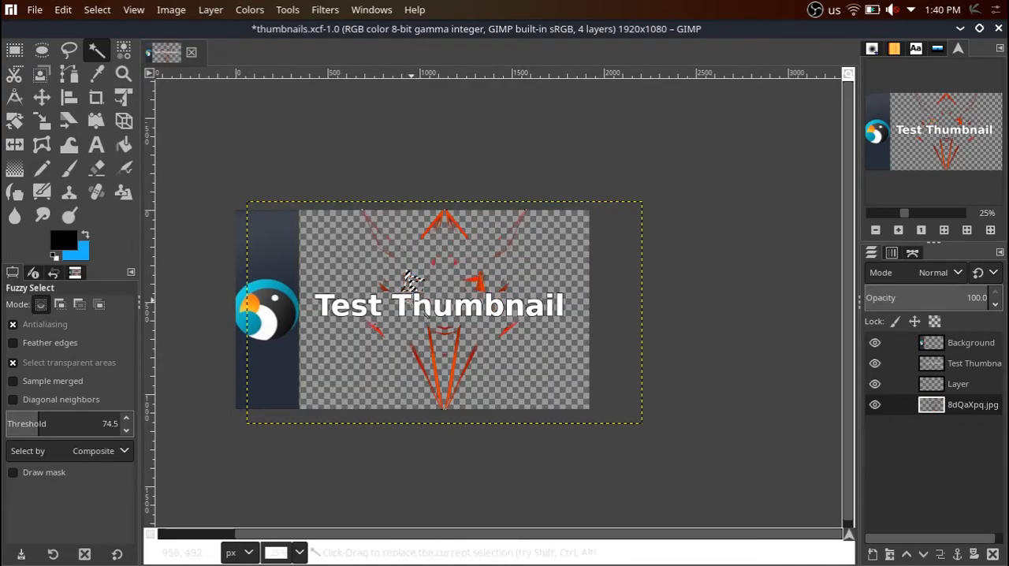
key("ctrl+z")
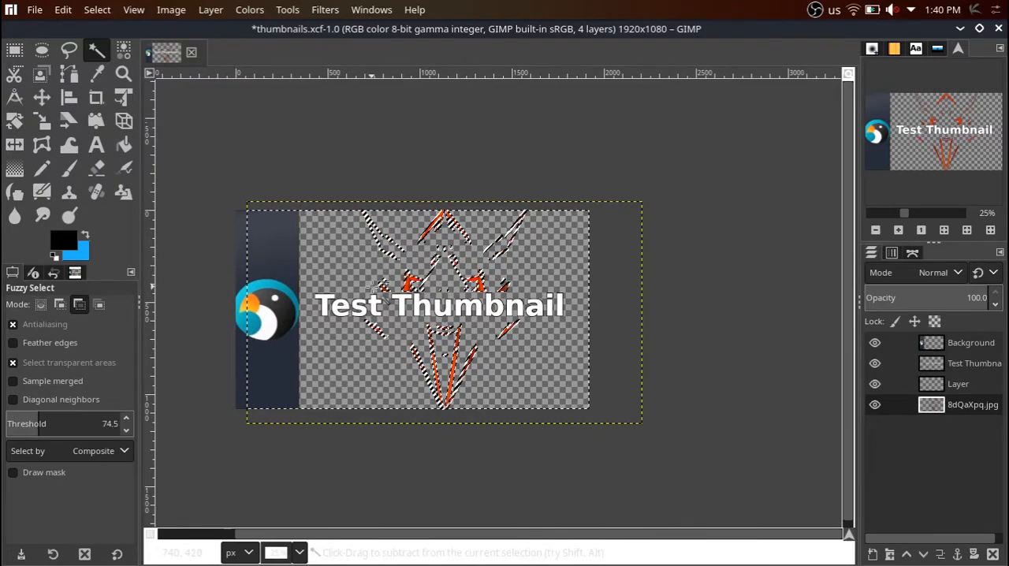
key("ctrl+z")
left_click(13, 56)
left_click(309, 247)
left_click(283, 244)
left_click(289, 165)
Try Fuzzy Select on the dark background at thresholds 107.6 and 21.5, undo the selections, and return to Rectangle Select.
left_click(96, 50)
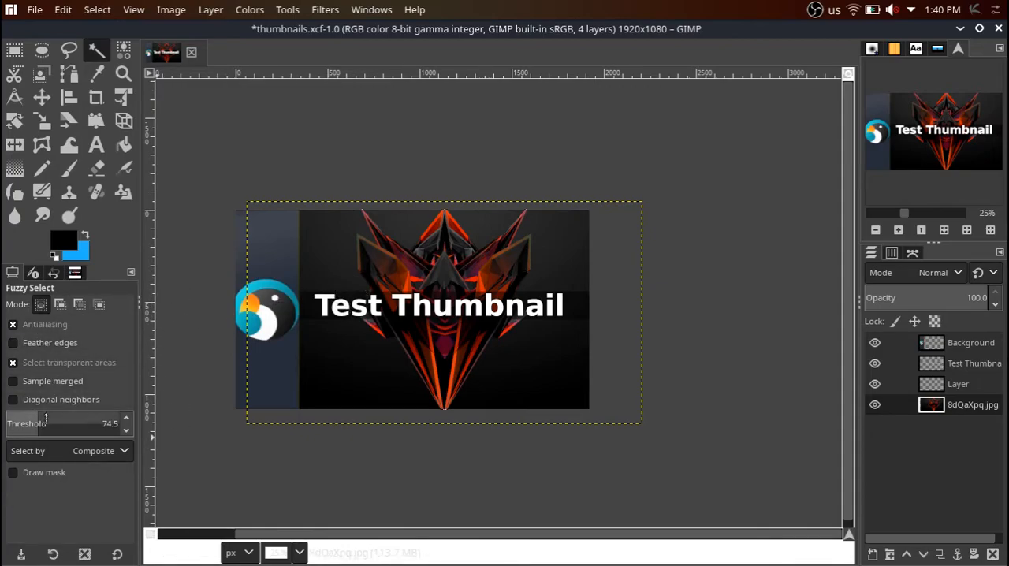
left_click(53, 418)
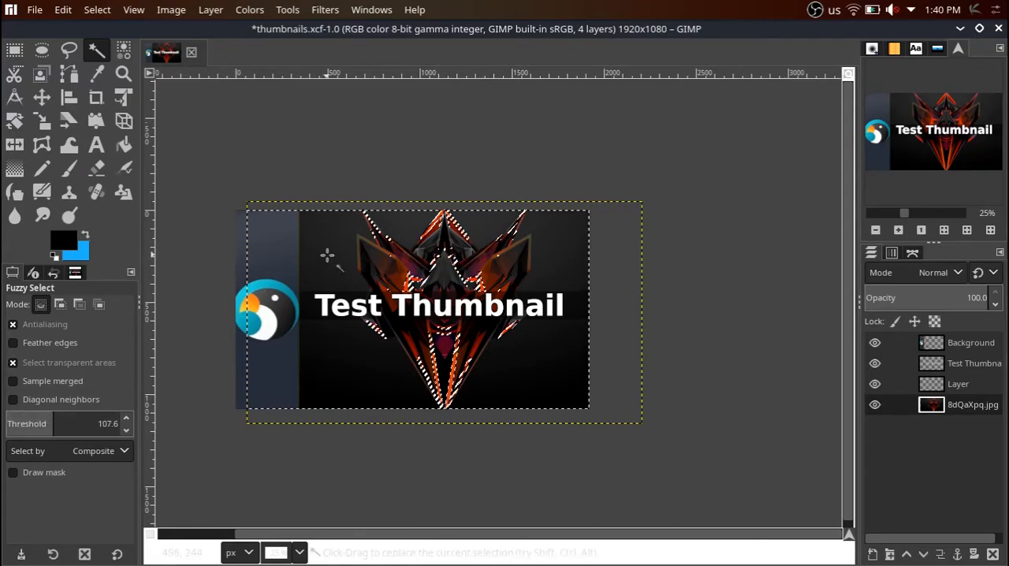
left_click(19, 418)
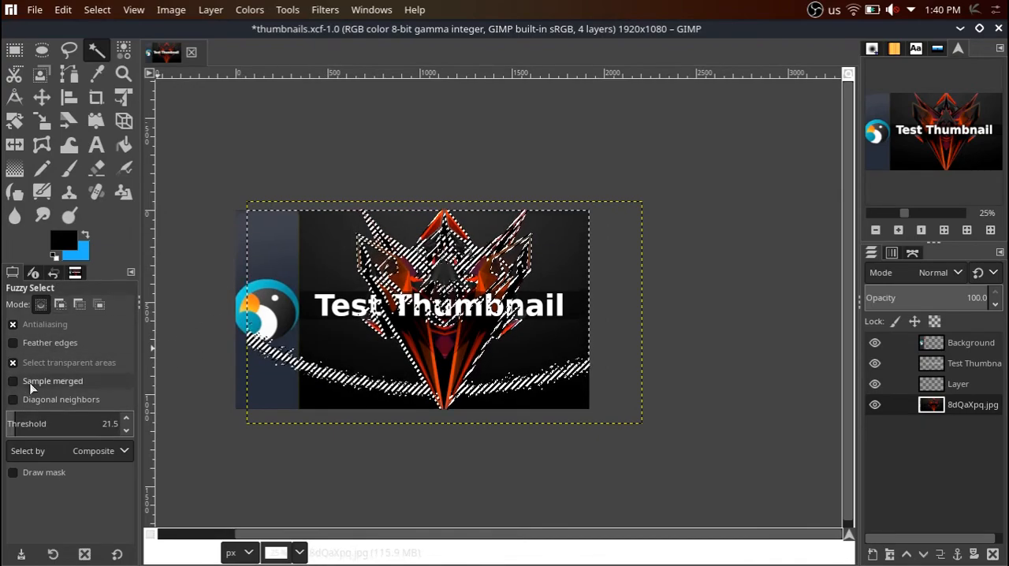
key("ctrl+z")
key("ctrl+z")
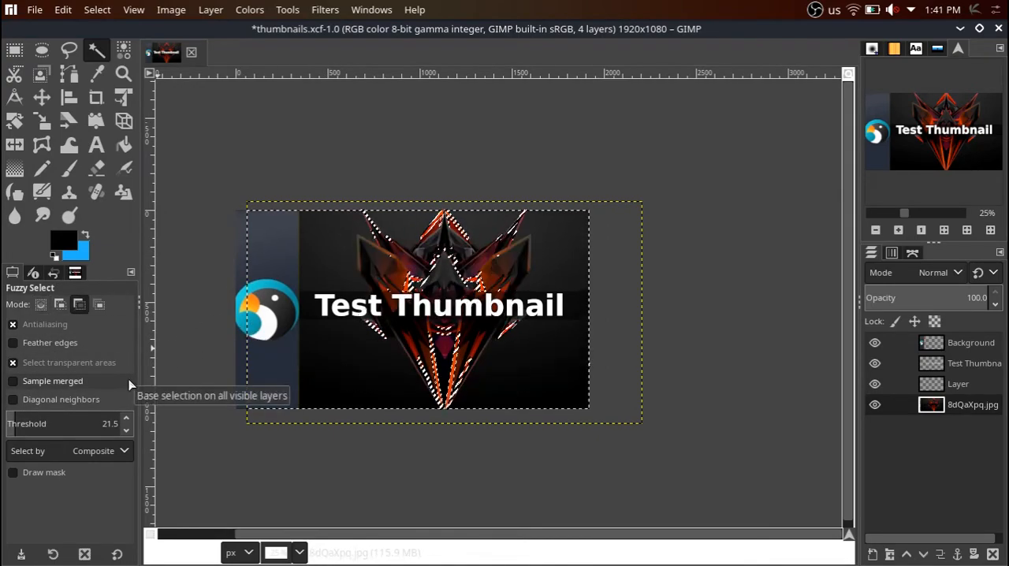
left_click(14, 50)
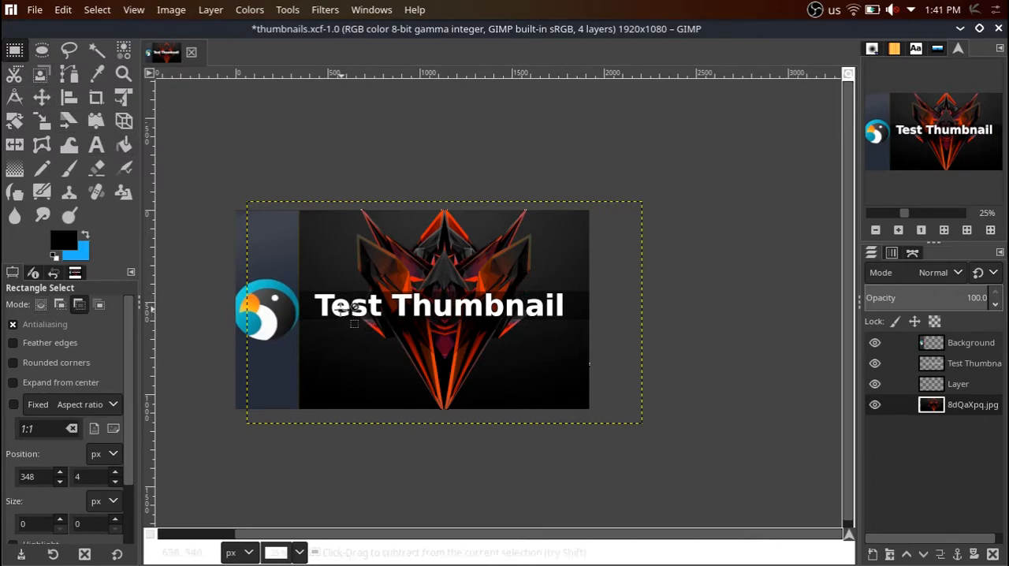
scroll(302, 331, "down", 3)
scroll(257, 350, "up", 2, "ctrl")
scroll(241, 347, "down", 6, "ctrl")
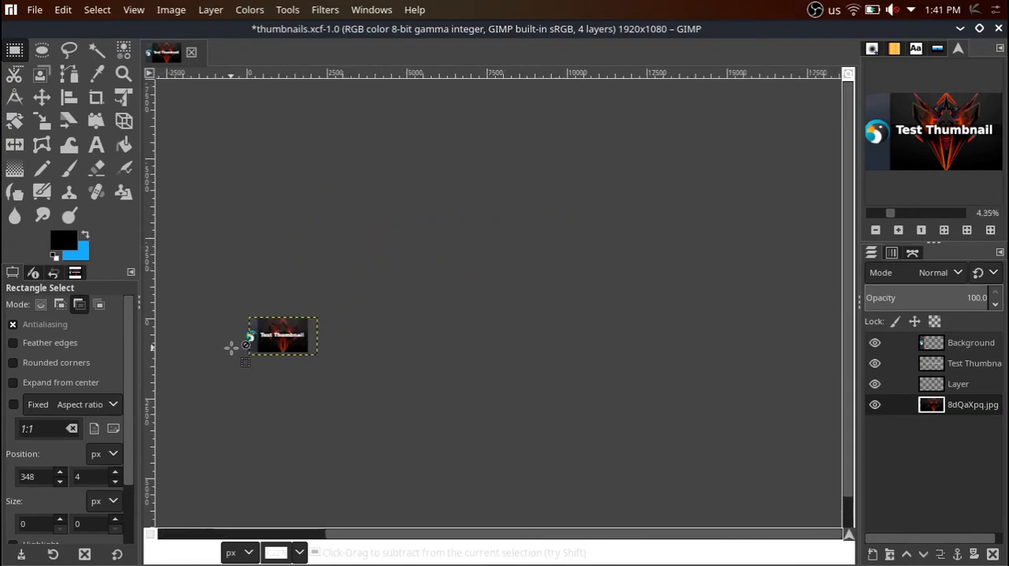
scroll(247, 365, "up", 4, "ctrl")
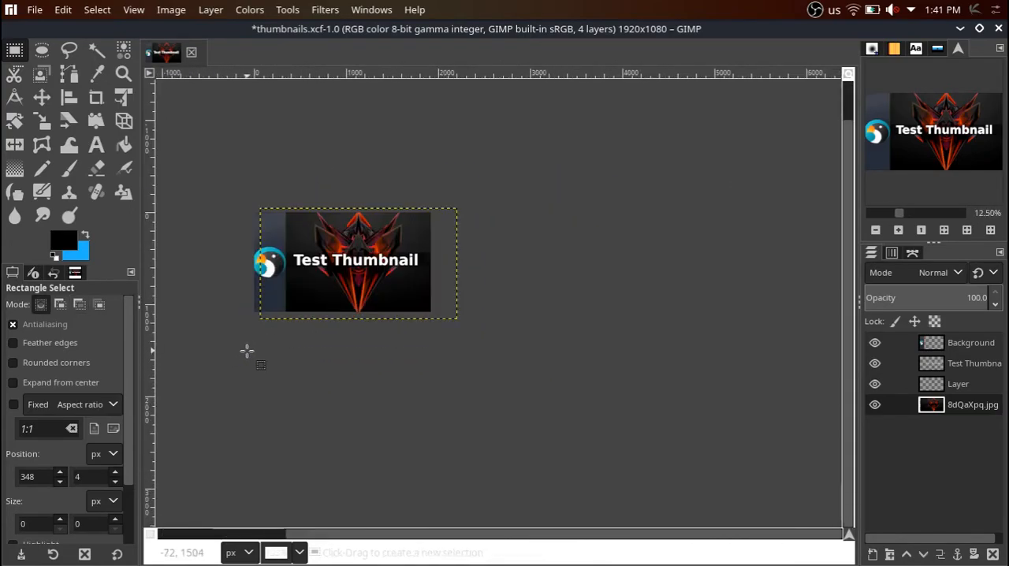
scroll(218, 342, "up", 1, "ctrl")
mouse_move(438, 561)
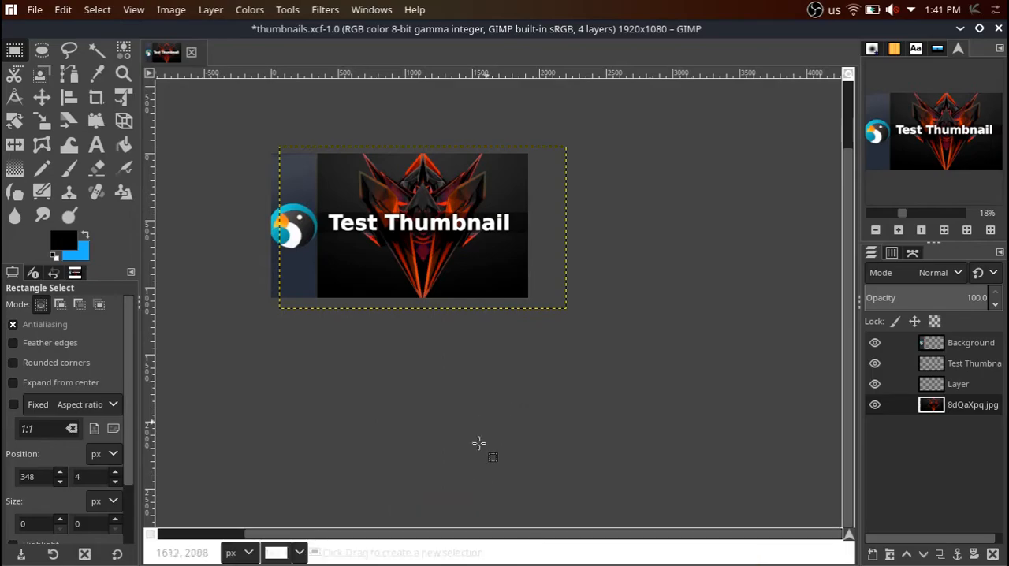
left_click_drag(462, 536, 371, 538)
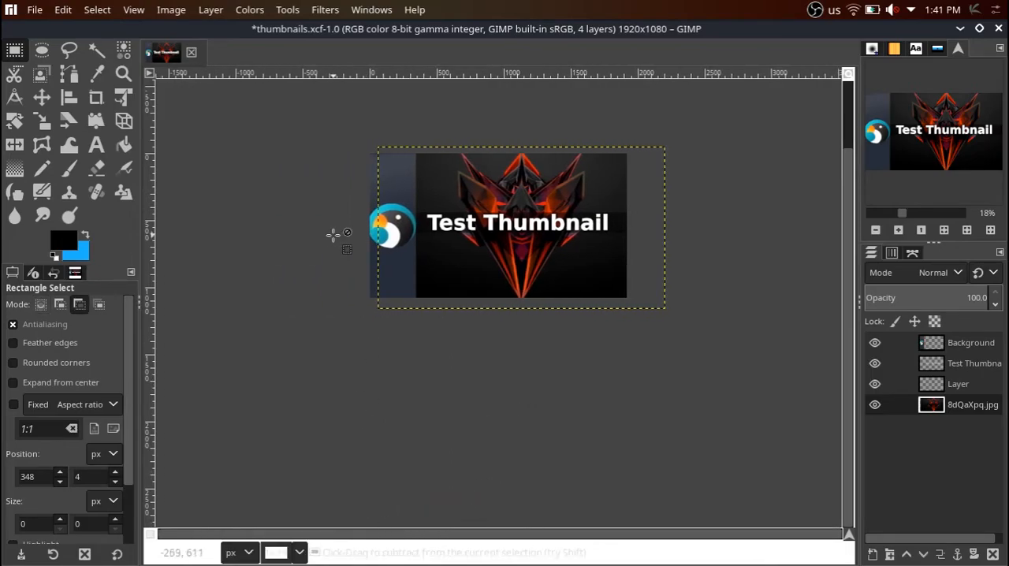
scroll(319, 236, "down", 1, "ctrl")
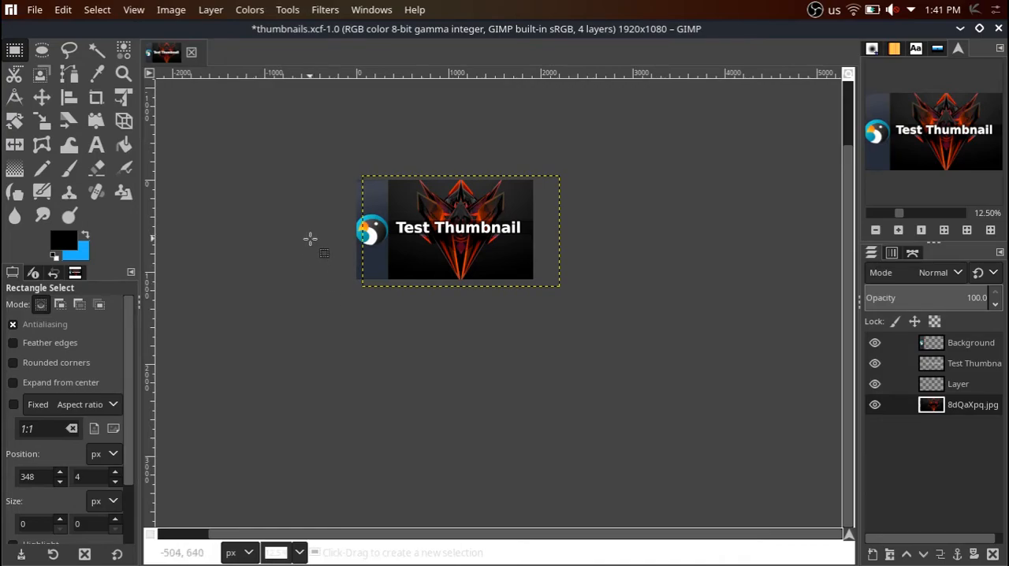
scroll(299, 235, "up", 2)
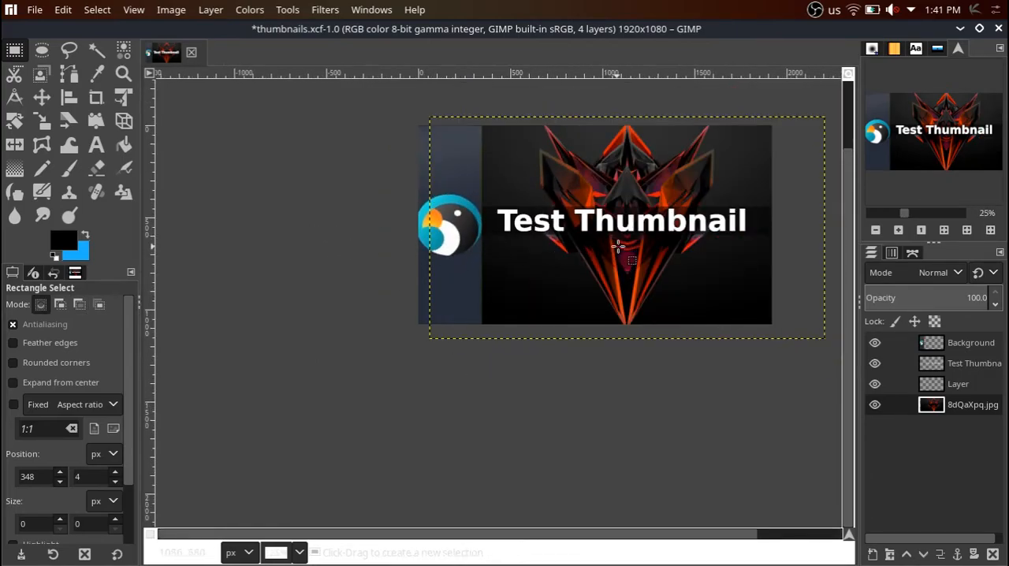
scroll(634, 290, "down", 1)
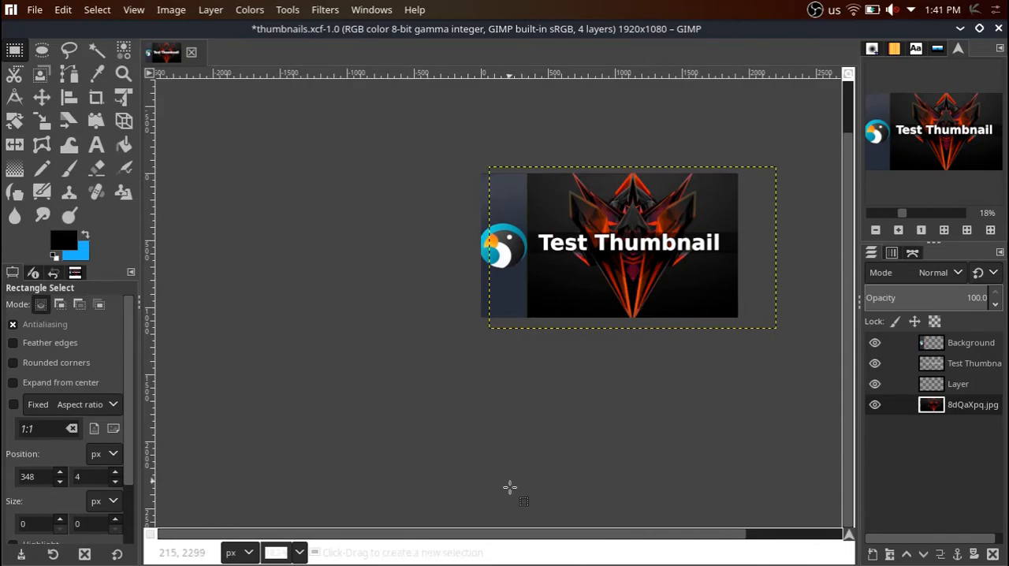
left_click_drag(524, 529, 579, 544)
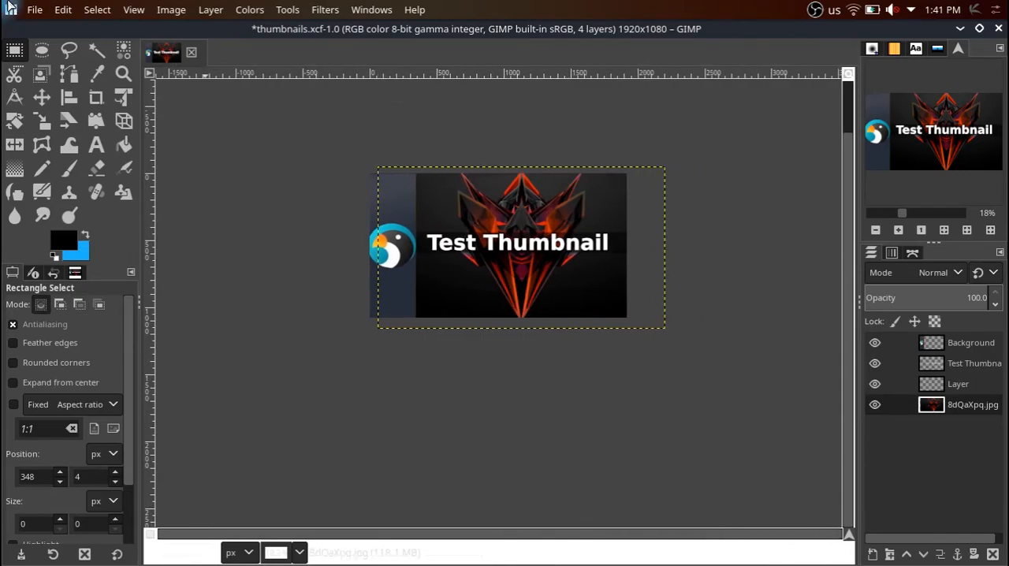
Start exporting the thumbnail to the Desktop folder as thumbnails.png.
left_click(37, 10)
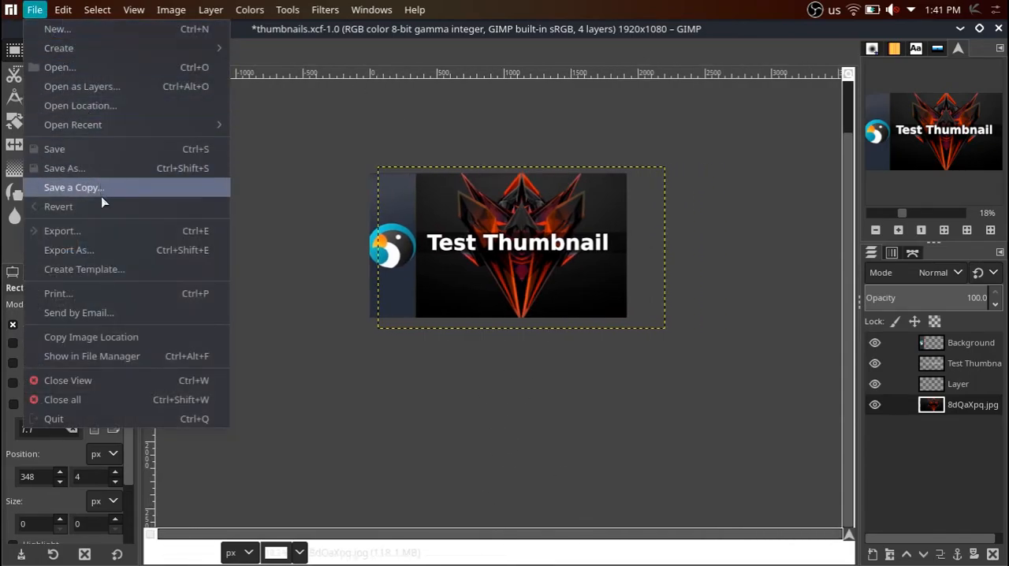
left_click(95, 249)
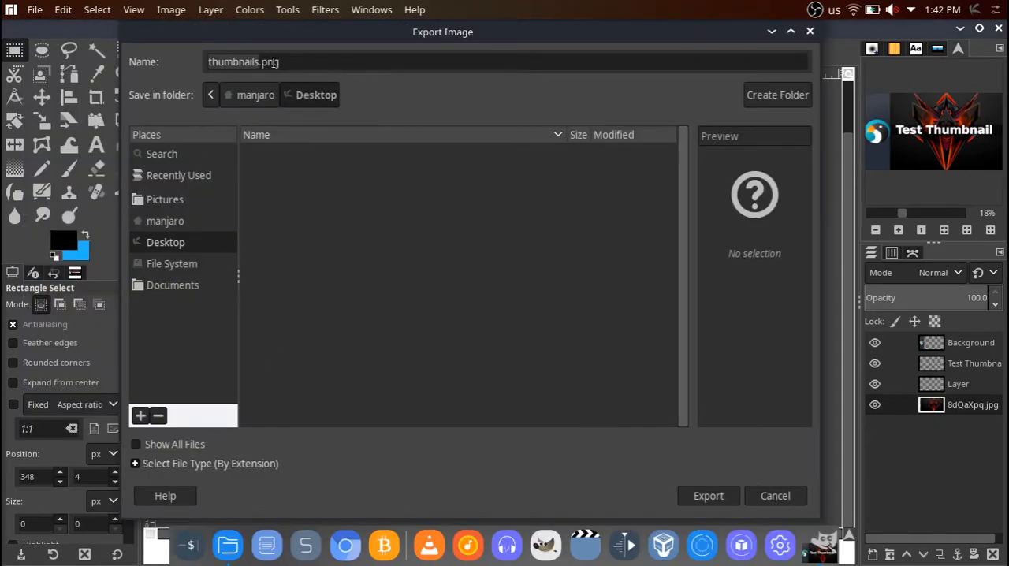
left_click(244, 62)
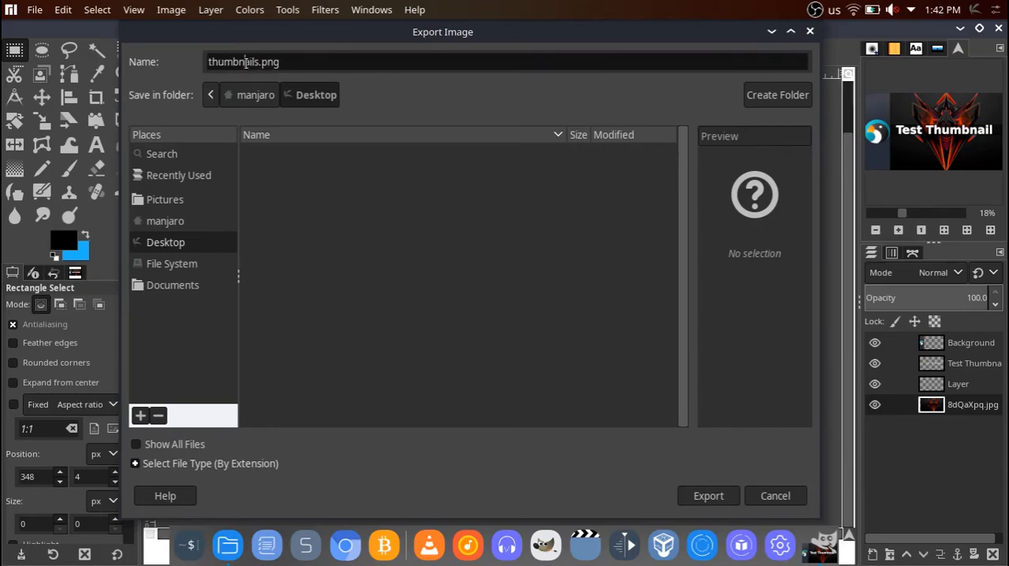
left_click_drag(260, 61, 207, 61)
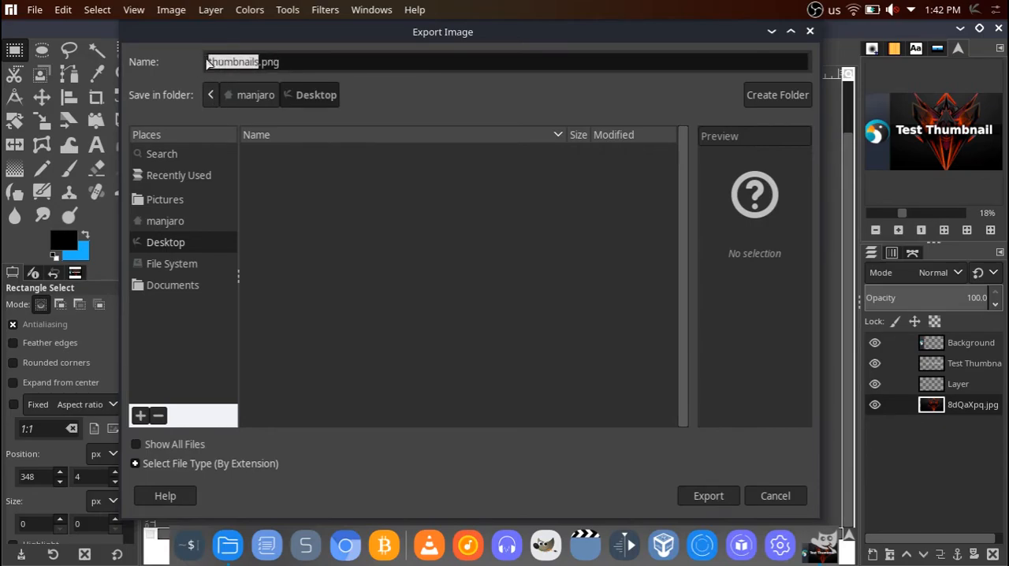
left_click(703, 496)
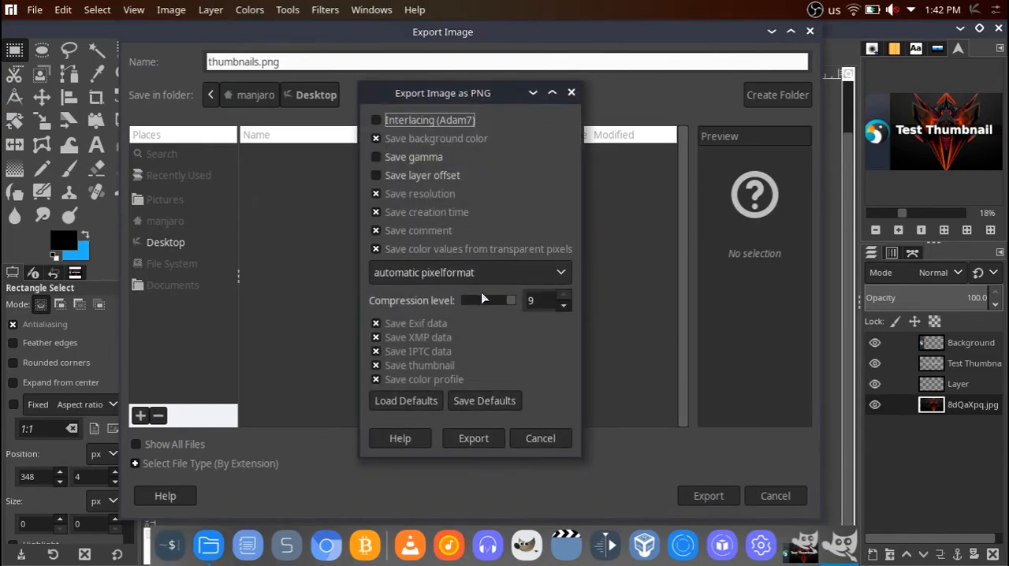
Set the PNG compression level to 0, keep the automatic pixelformat, and complete the export.
left_click_drag(512, 303, 464, 302)
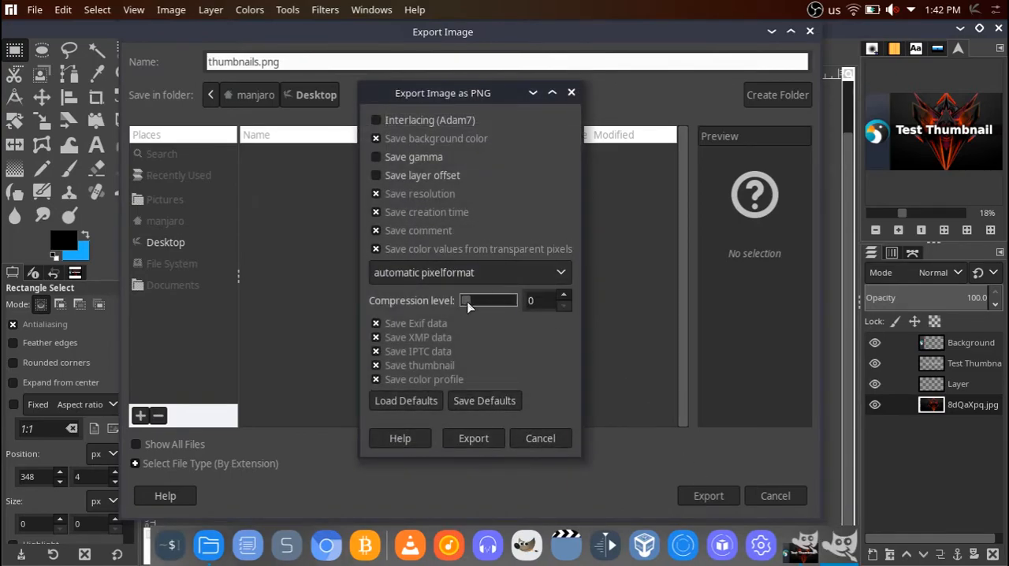
mouse_move(467, 302)
left_mouse_down()
mouse_move(497, 307)
mouse_move(463, 304)
left_mouse_up()
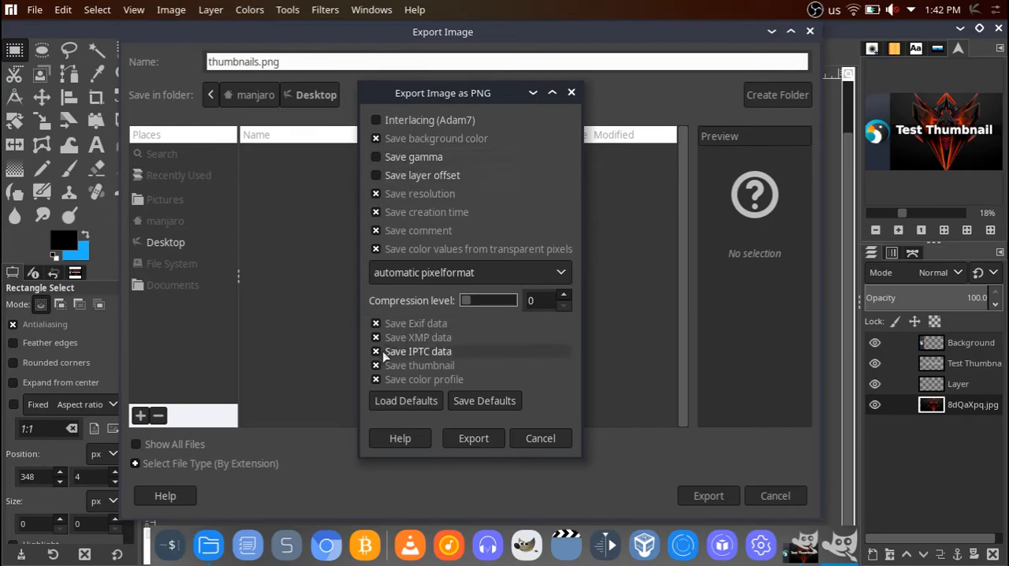
left_click(561, 272)
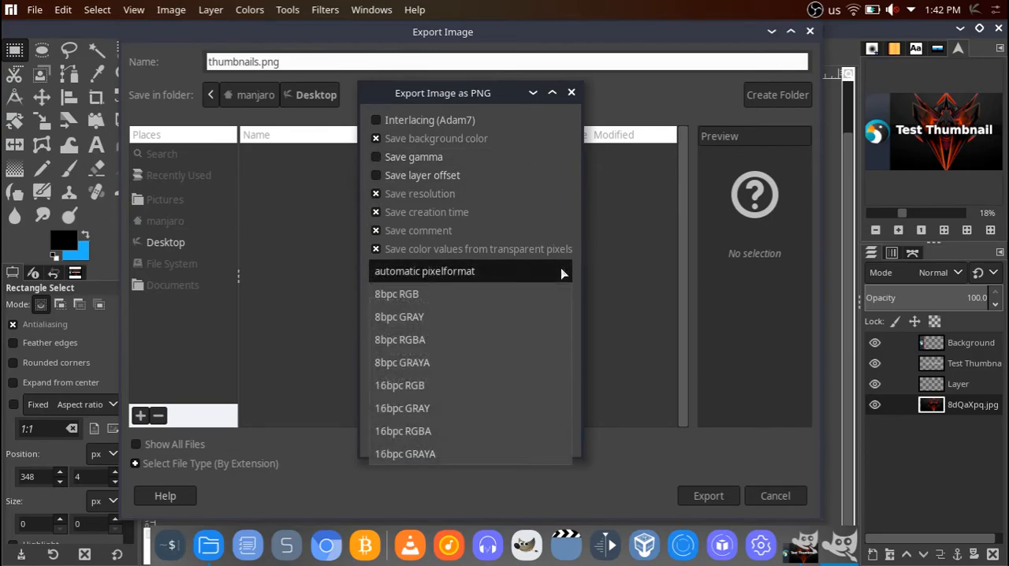
left_click(561, 273)
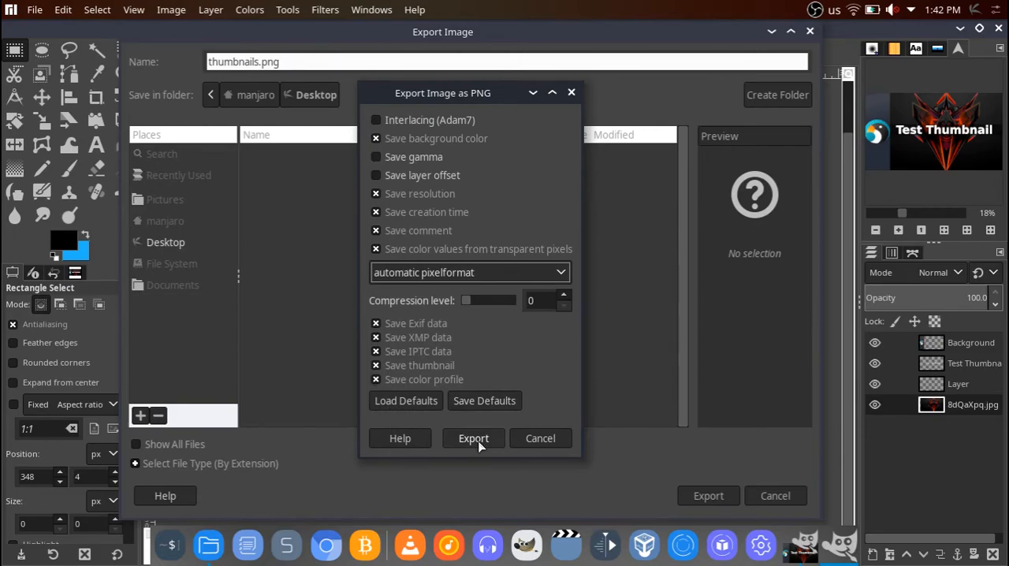
left_click(476, 442)
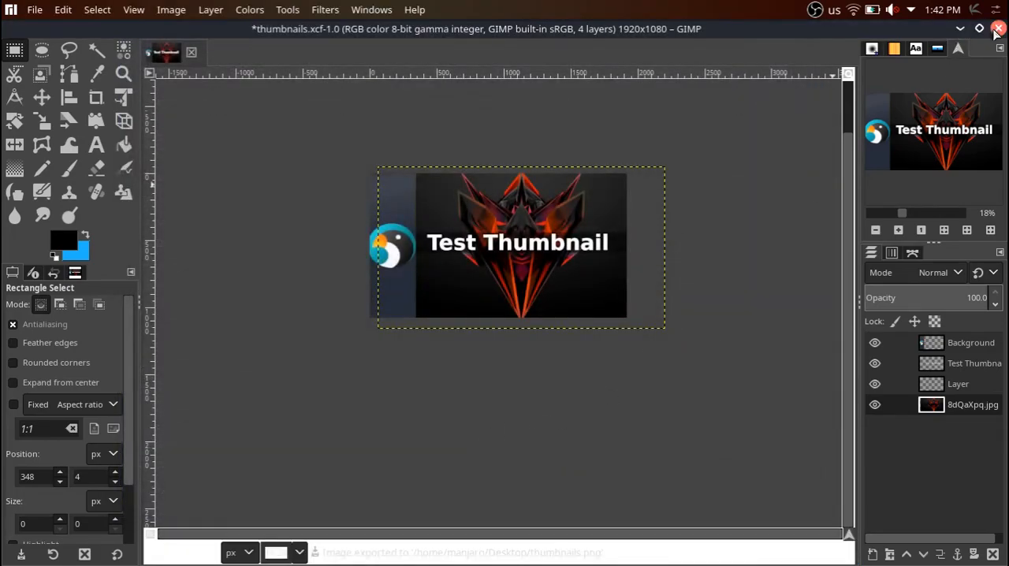
Close GIMP and return to the desktop.
left_click(997, 29)
left_click(513, 385)
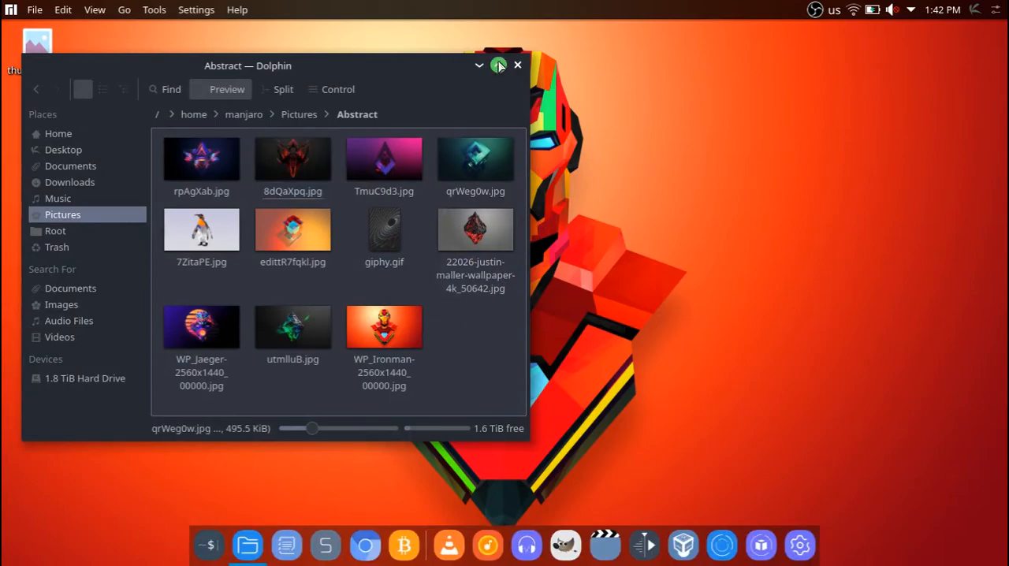
left_click(479, 65)
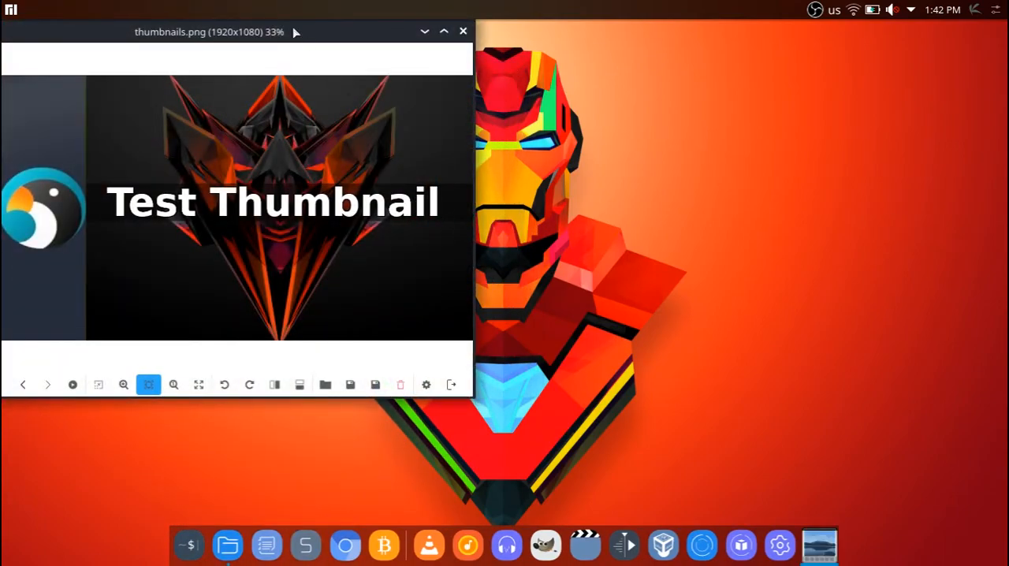
View the exported thumbnails.png from the desktop in full screen and close the image viewer.
left_click_drag(292, 33, 513, 83)
double_click(489, 262)
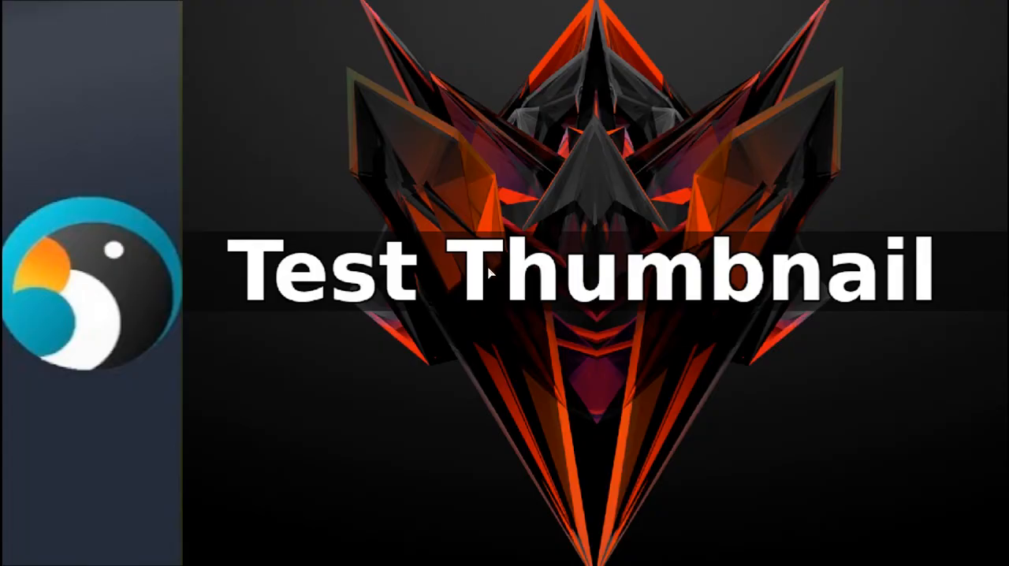
double_click(587, 386)
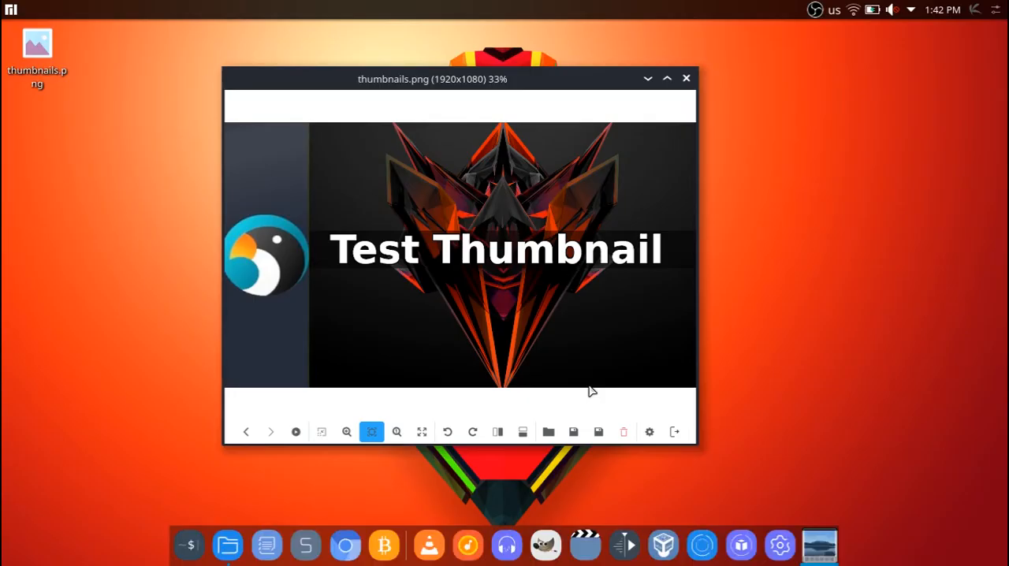
left_click(686, 78)
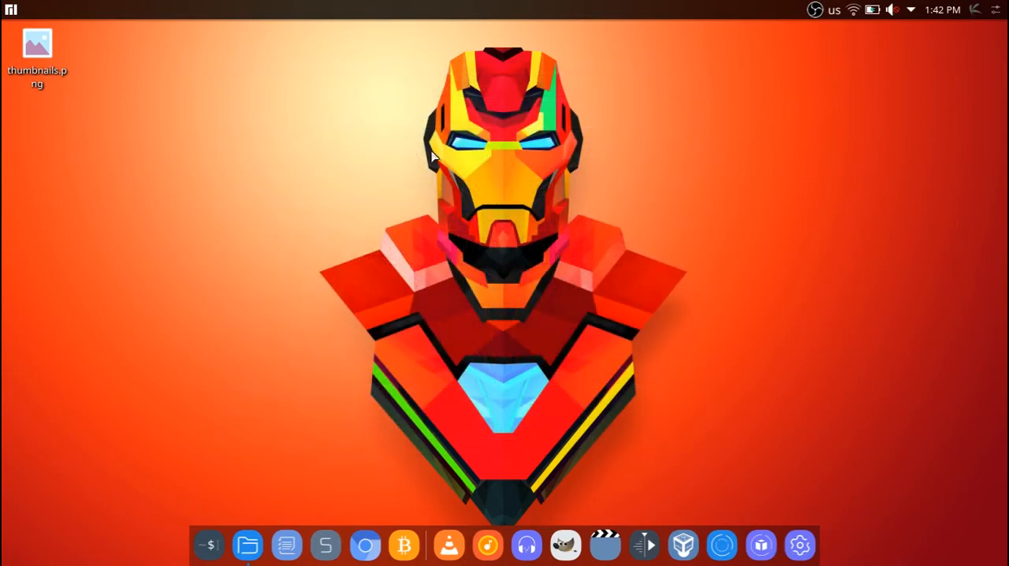